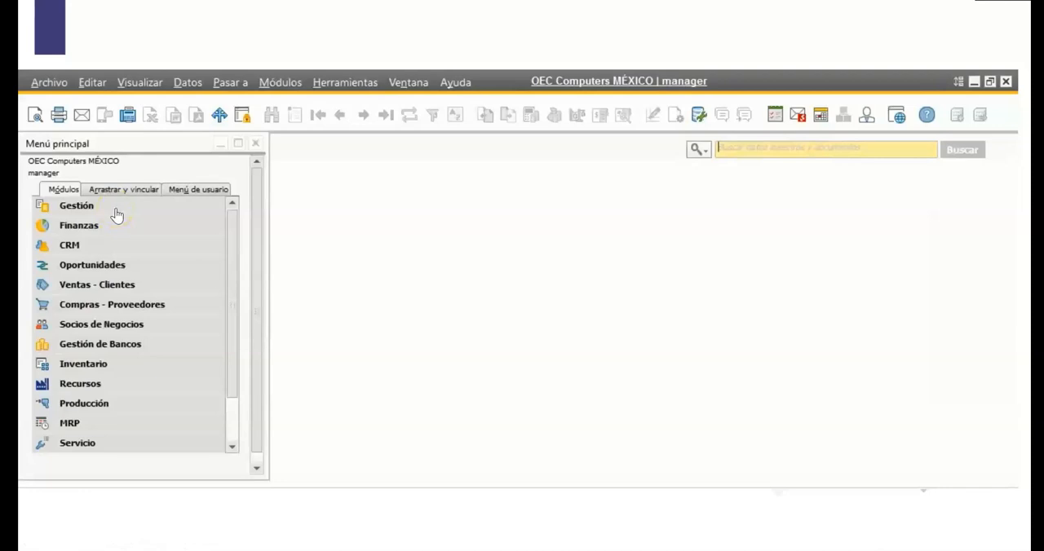
# Open the document settings (Parametrizaciones de documento) from the system initialization section of the Gestión module.
pyautogui.click(116, 209)
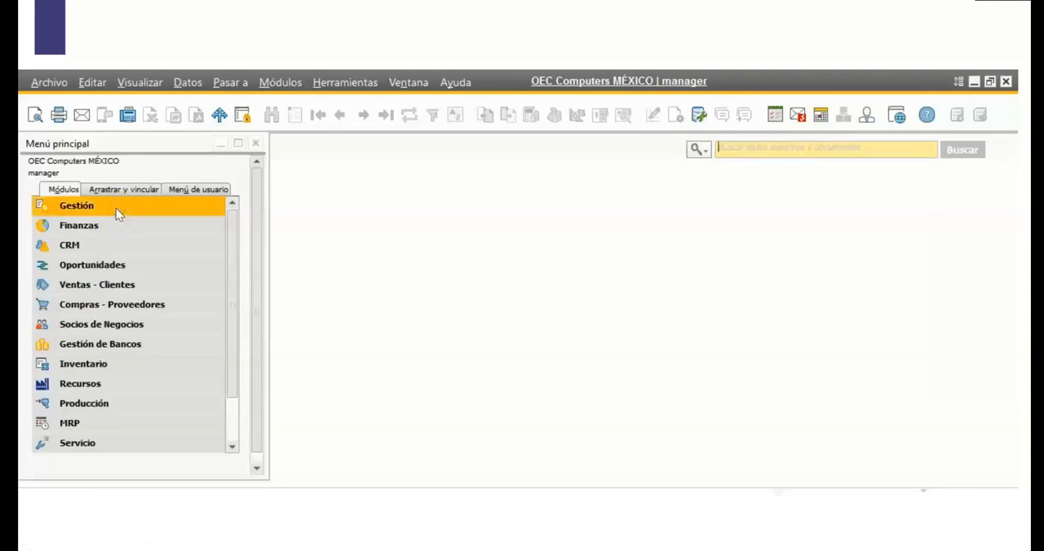
pyautogui.click(91, 207)
pyautogui.click(135, 230)
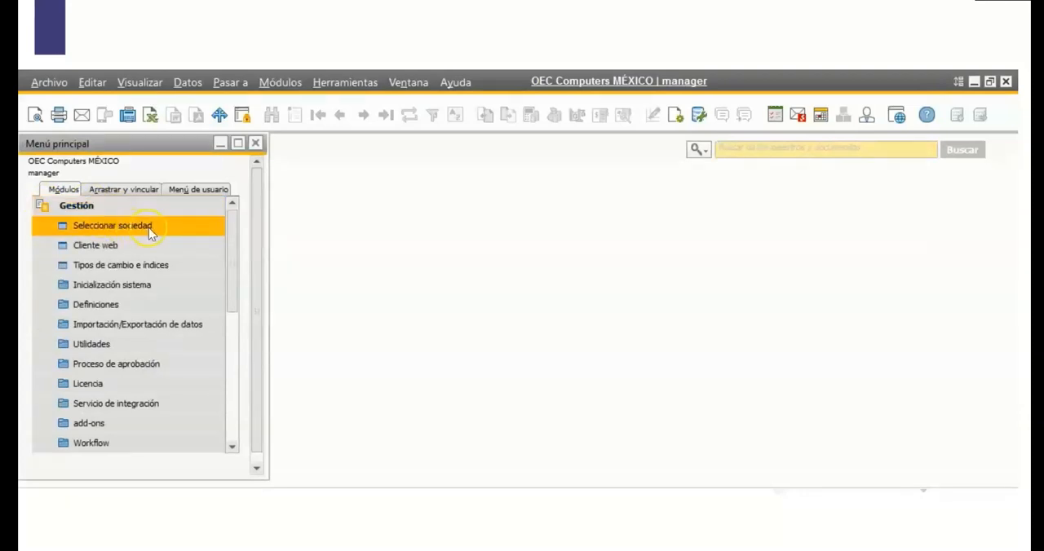
pyautogui.click(164, 264)
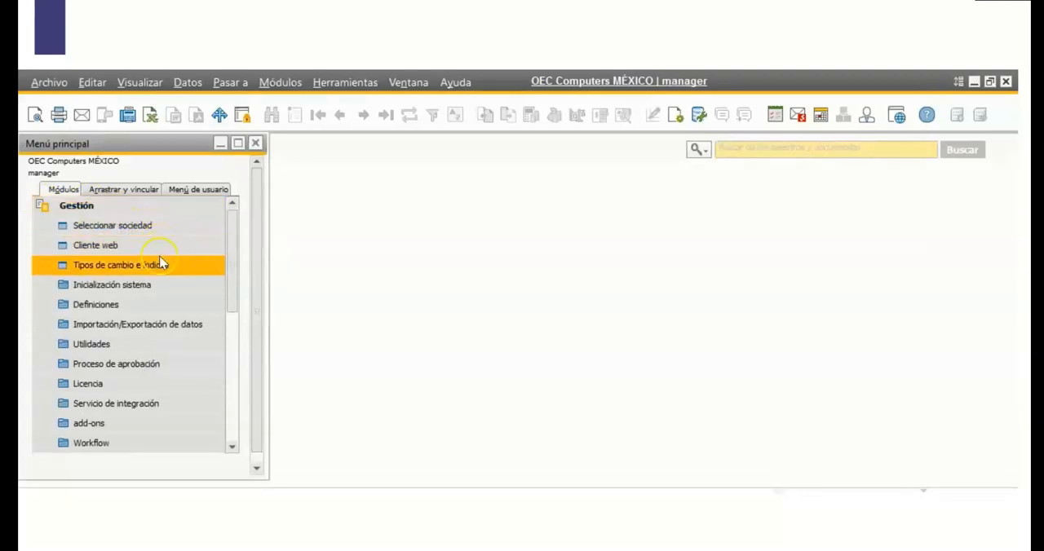
pyautogui.click(162, 284)
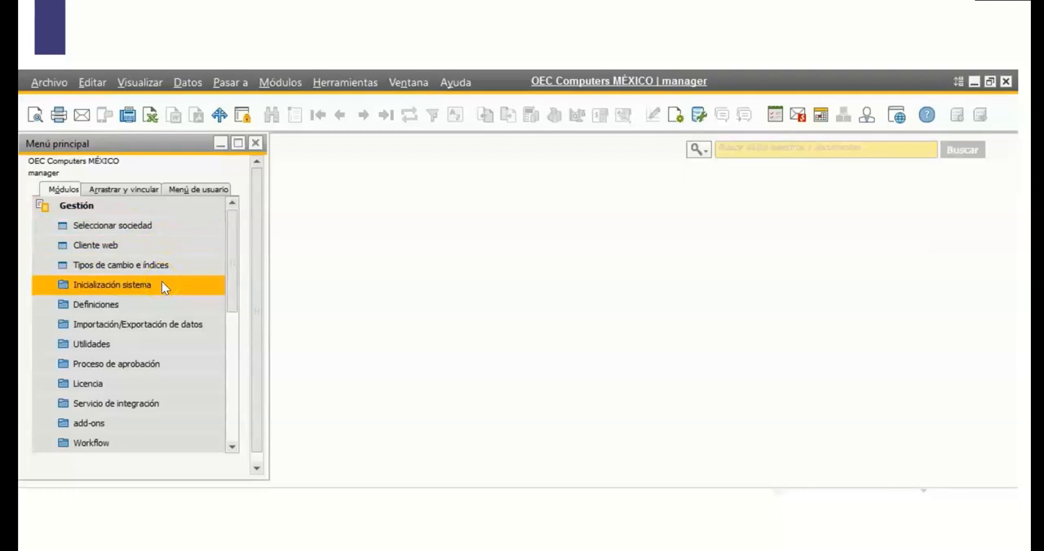
pyautogui.click(185, 343)
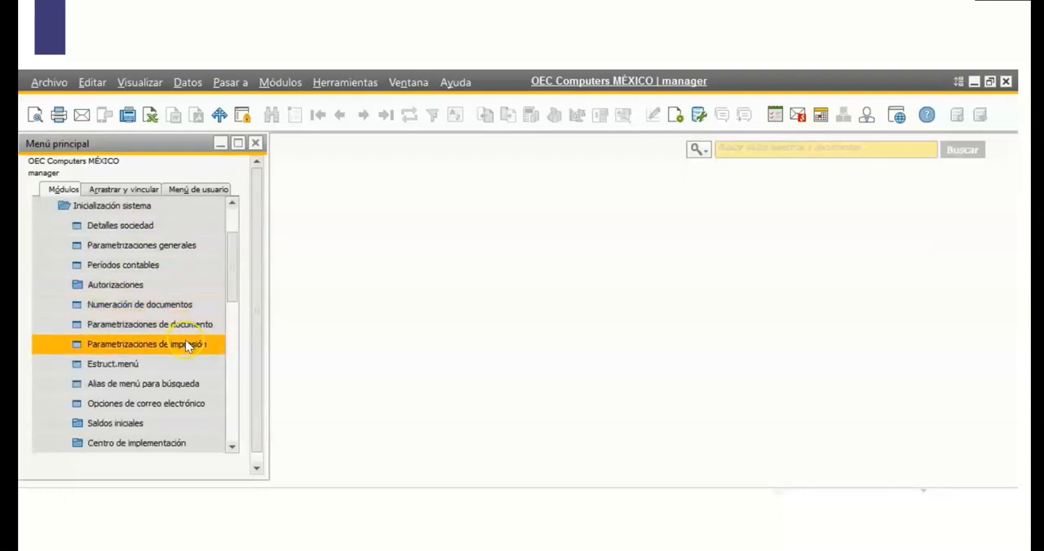
pyautogui.click(191, 326)
pyautogui.click(191, 327)
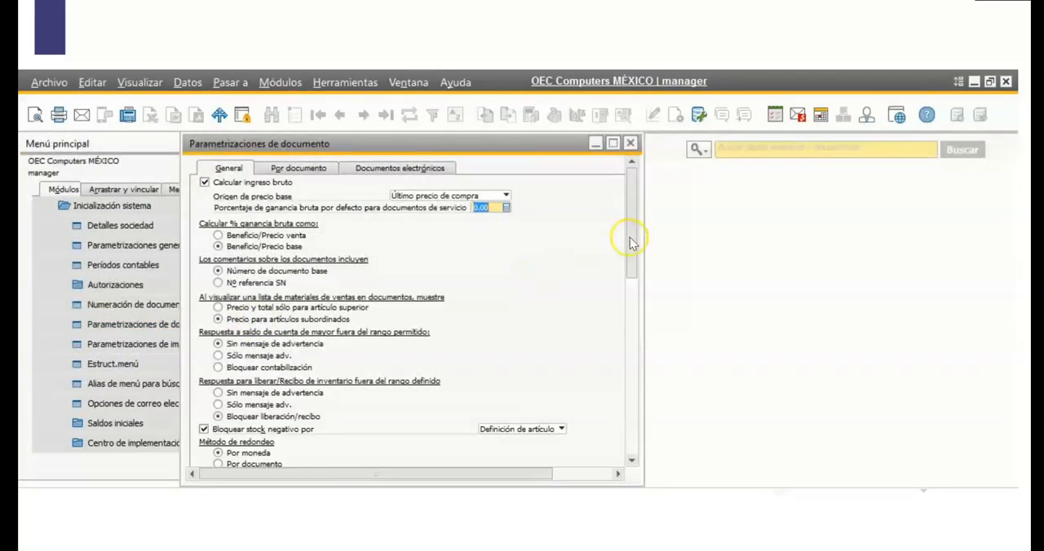
# Review the general document settings, including stock management by warehouse (Gestión de stocks por almacén), and accept them.
pyautogui.moveTo(632, 236); pyautogui.dragTo(634, 351)
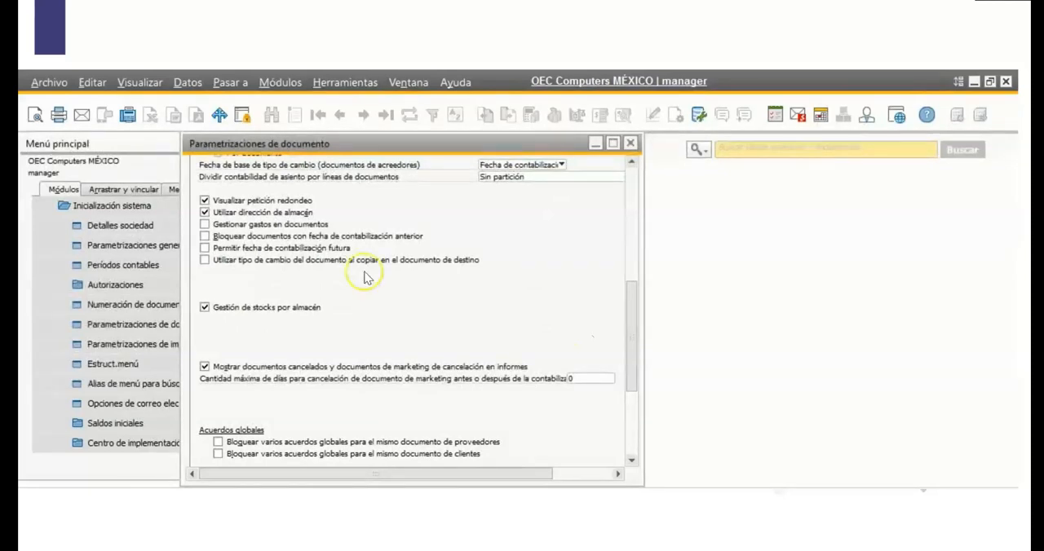
pyautogui.click(632, 409)
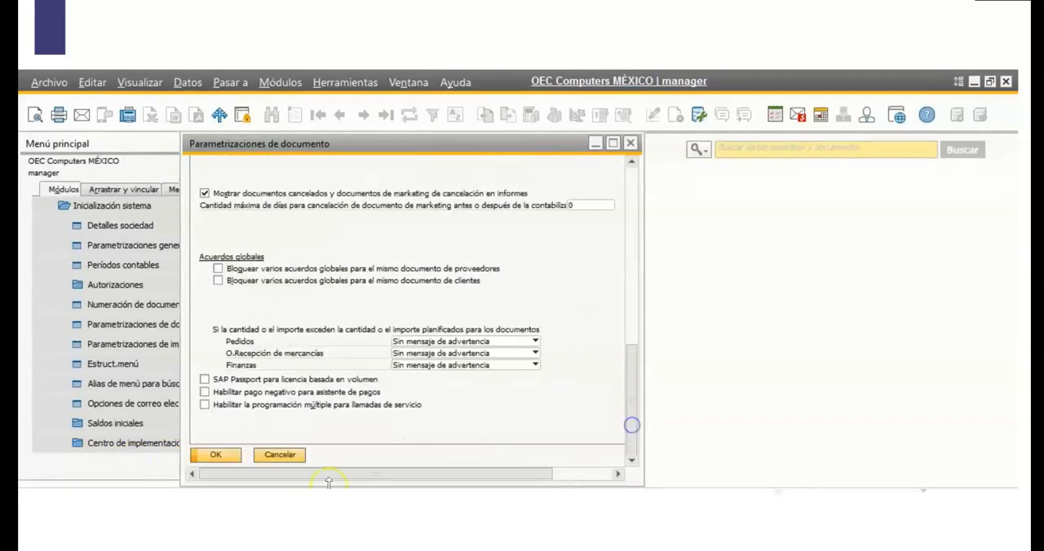
pyautogui.click(207, 458)
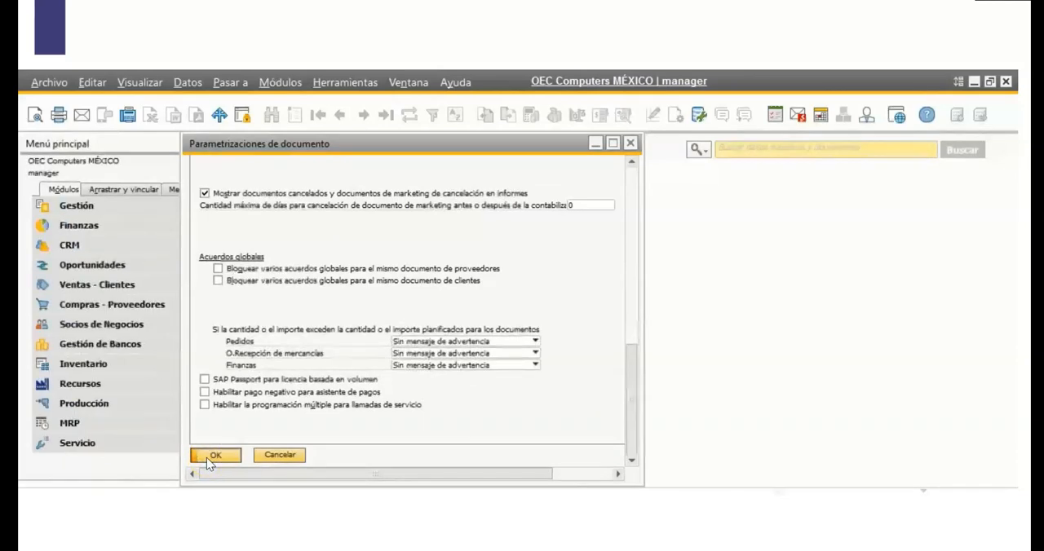
pyautogui.click(242, 460)
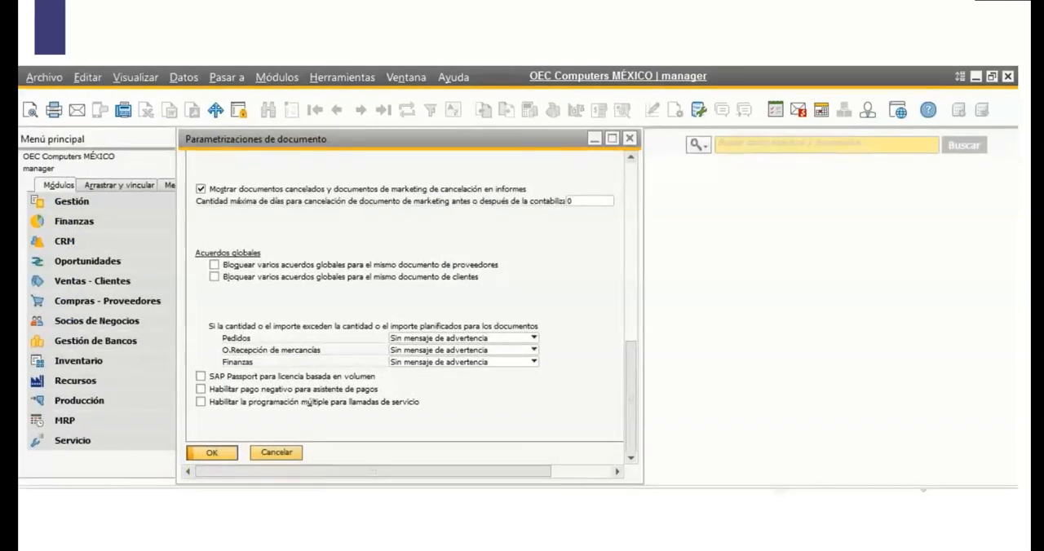
# Open the company details (Detalles sociedad) from the system initialization section and show the basic initialization settings.
pyautogui.click(152, 204)
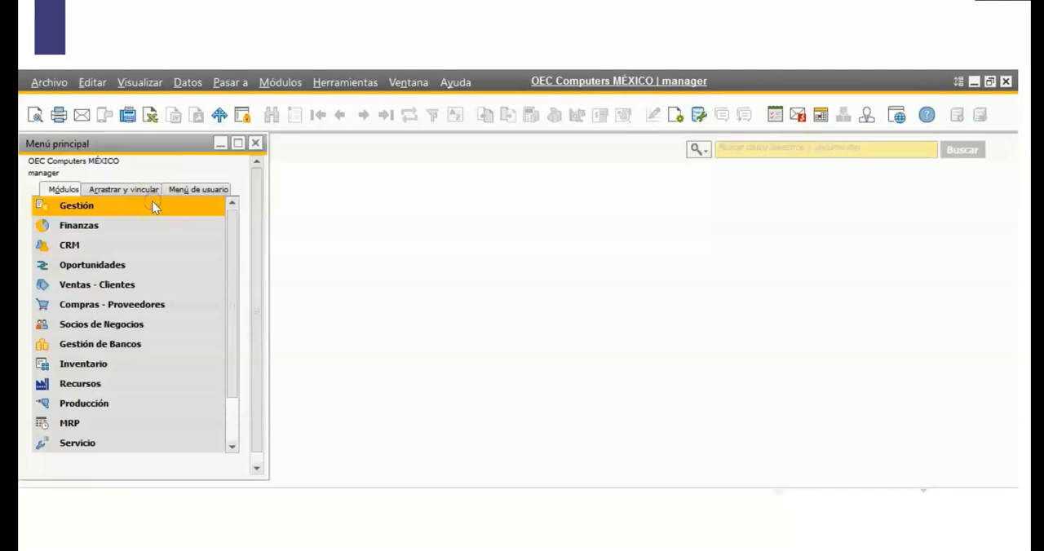
pyautogui.click(91, 208)
pyautogui.click(163, 286)
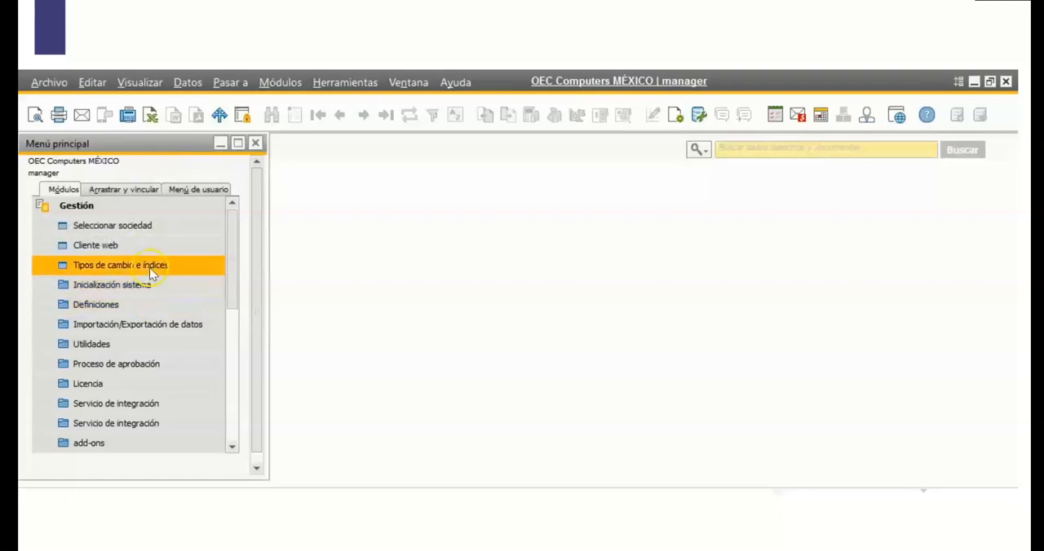
pyautogui.click(149, 283)
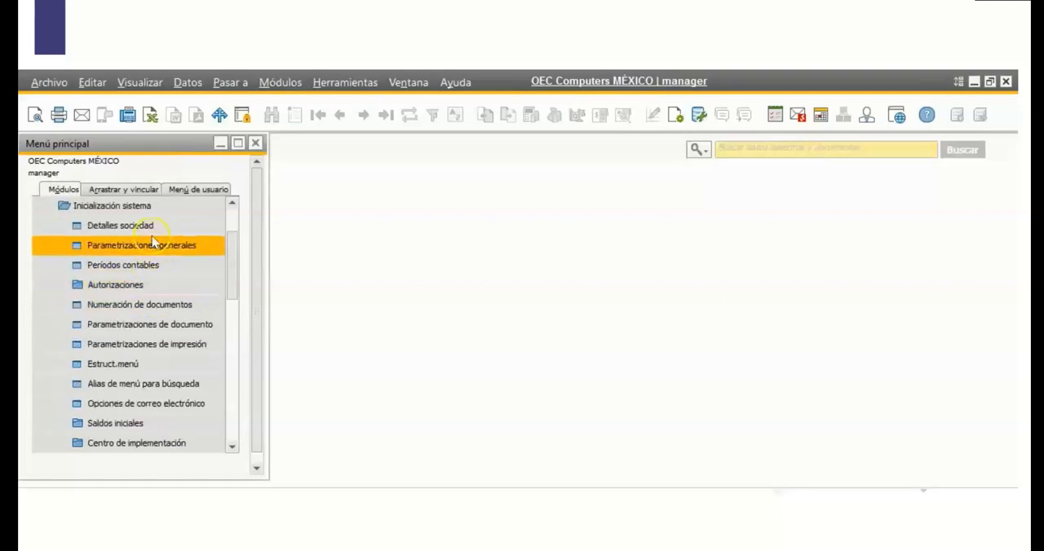
pyautogui.click(153, 231)
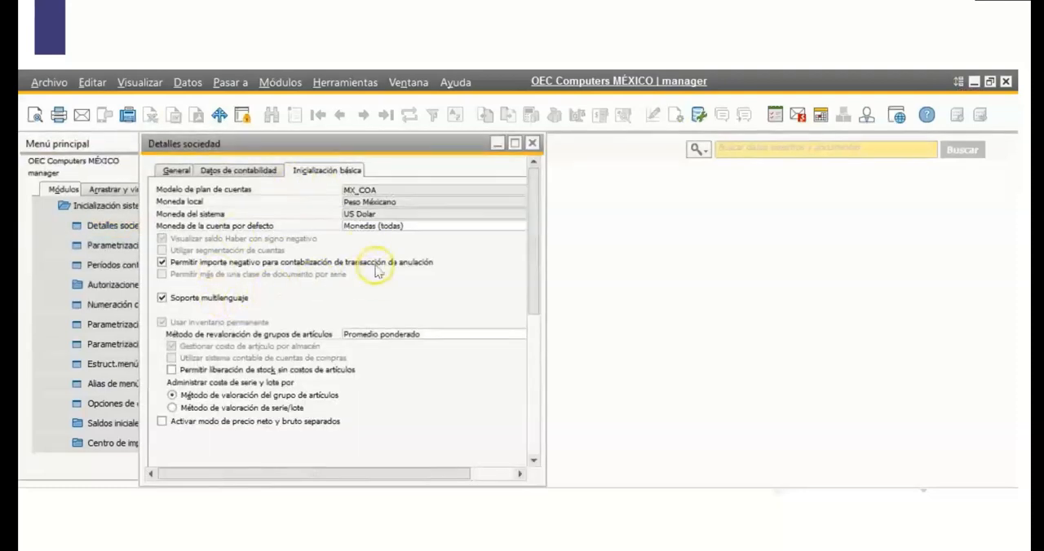
# Enable Permitir varias sucursales and update the company, agreeing to the irreversible activation and to copying the company information to the default branch.
pyautogui.moveTo(533, 272); pyautogui.dragTo(534, 286)
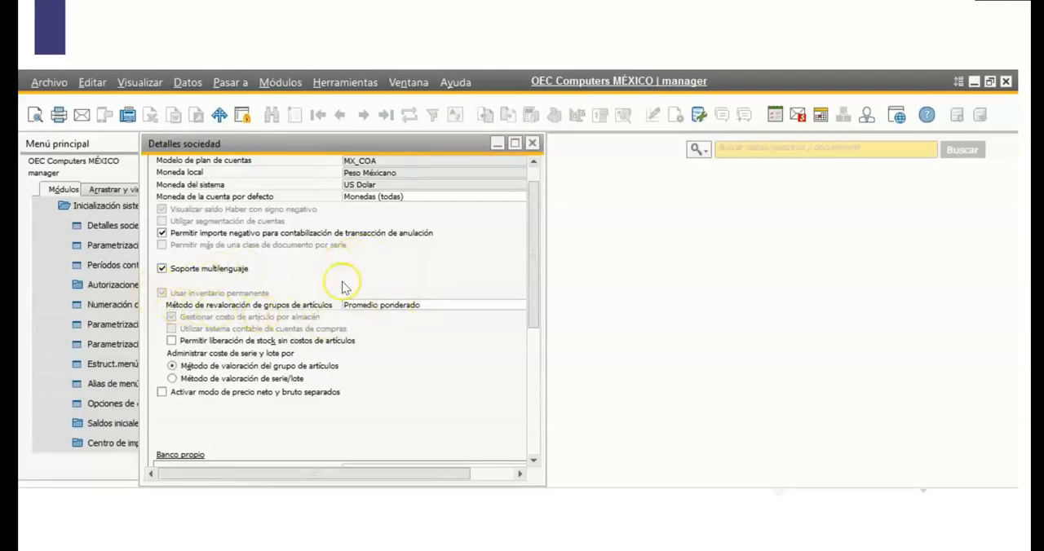
pyautogui.moveTo(538, 289); pyautogui.dragTo(536, 424)
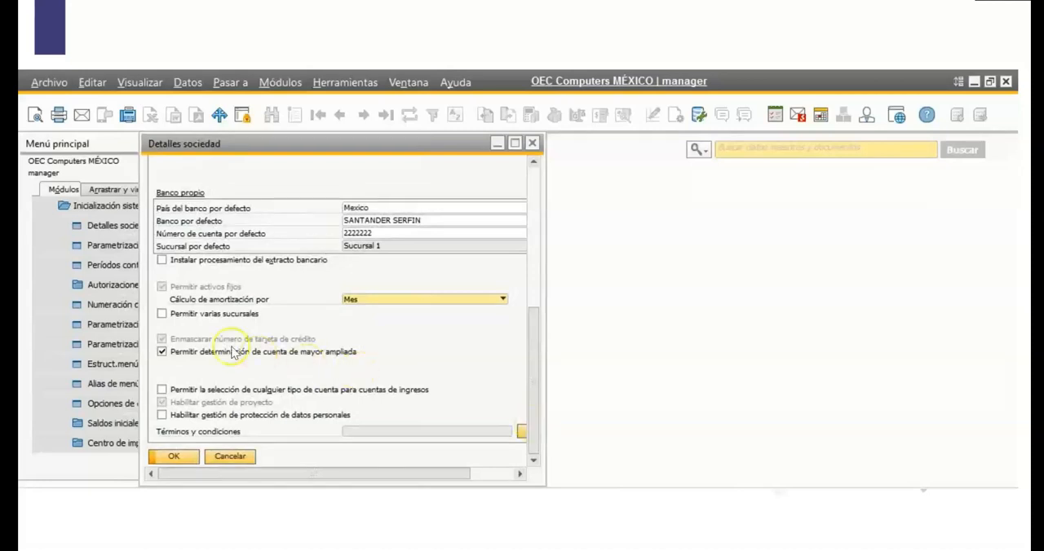
pyautogui.click(163, 315)
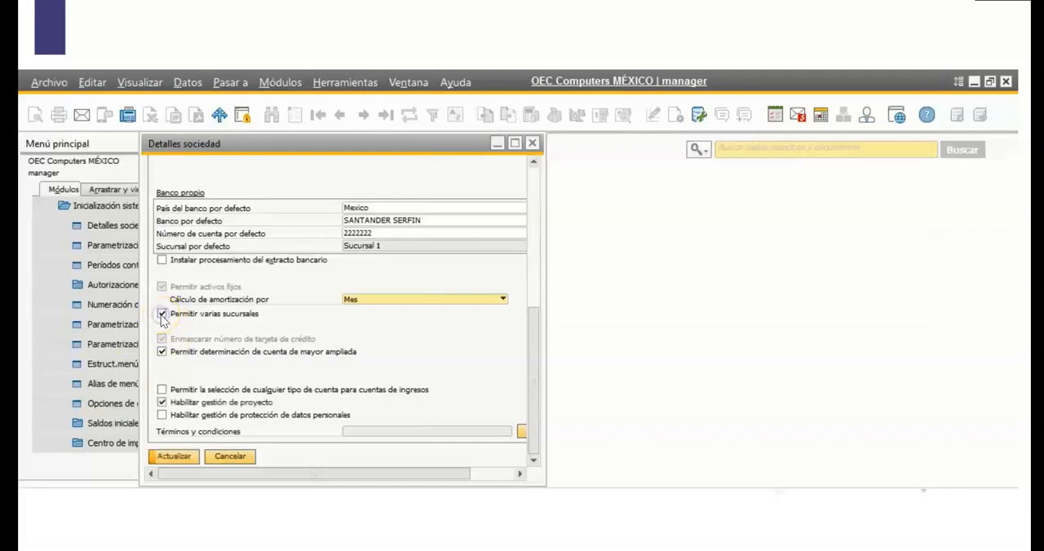
pyautogui.click(172, 456)
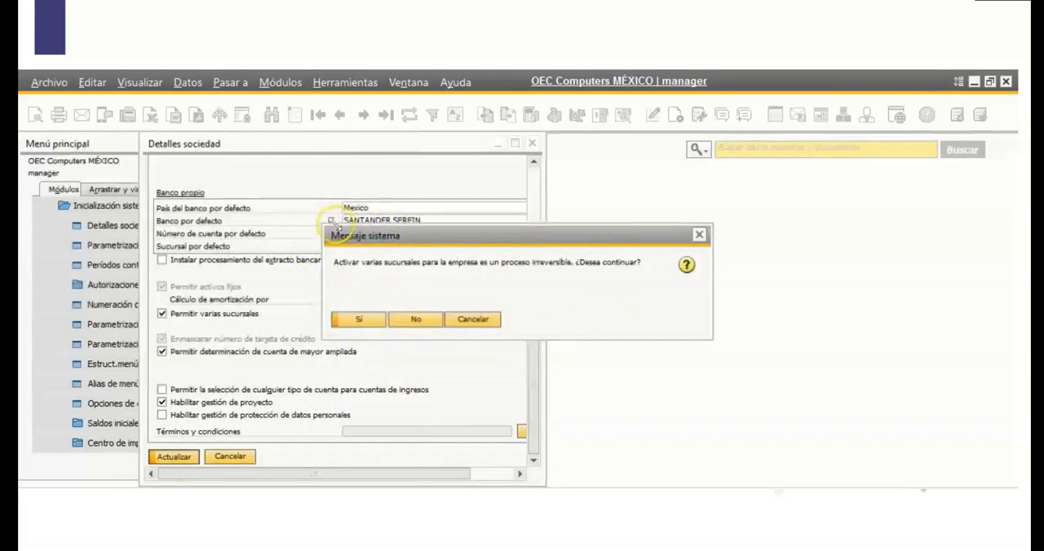
pyautogui.click(357, 323)
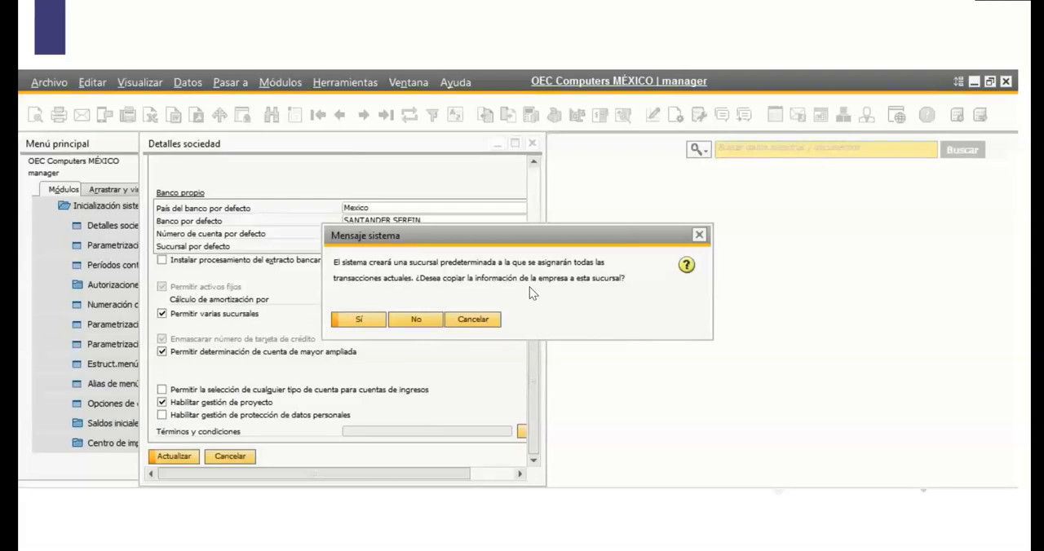
pyautogui.click(366, 320)
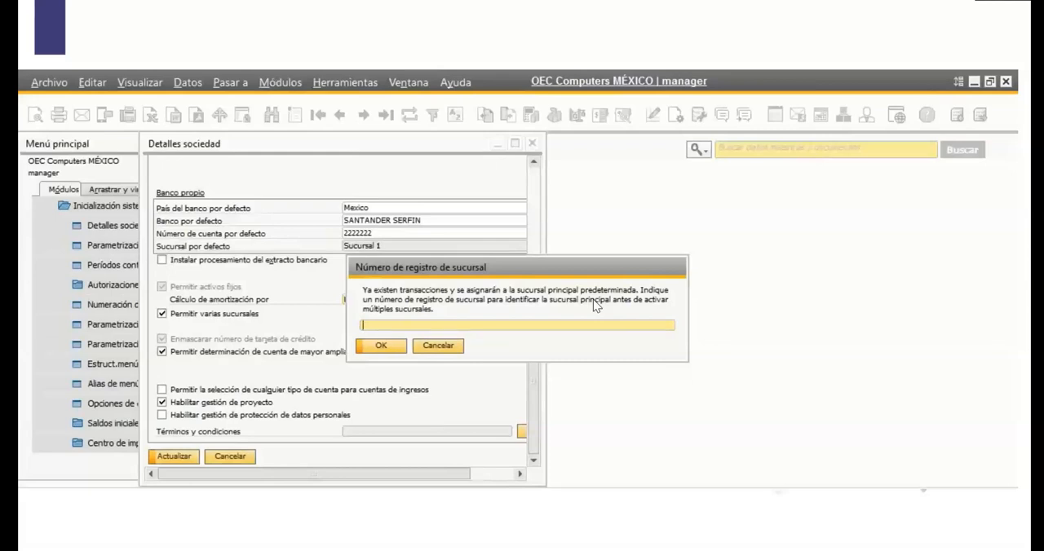
# Assign registration number 01 to the main branch and agree to update the master data of all items automatically.
pyautogui.write('01')
pyautogui.click(379, 346)
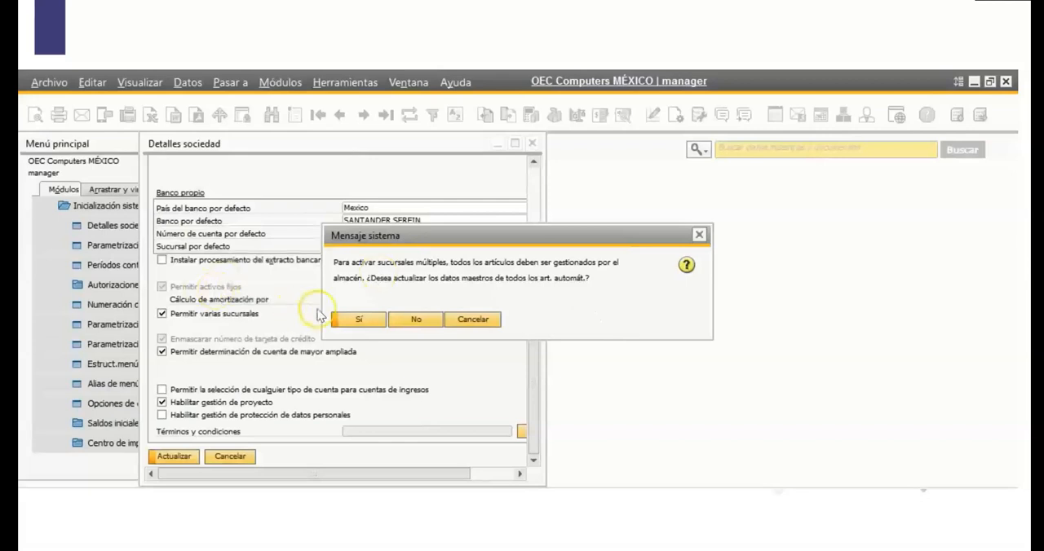
pyautogui.click(353, 319)
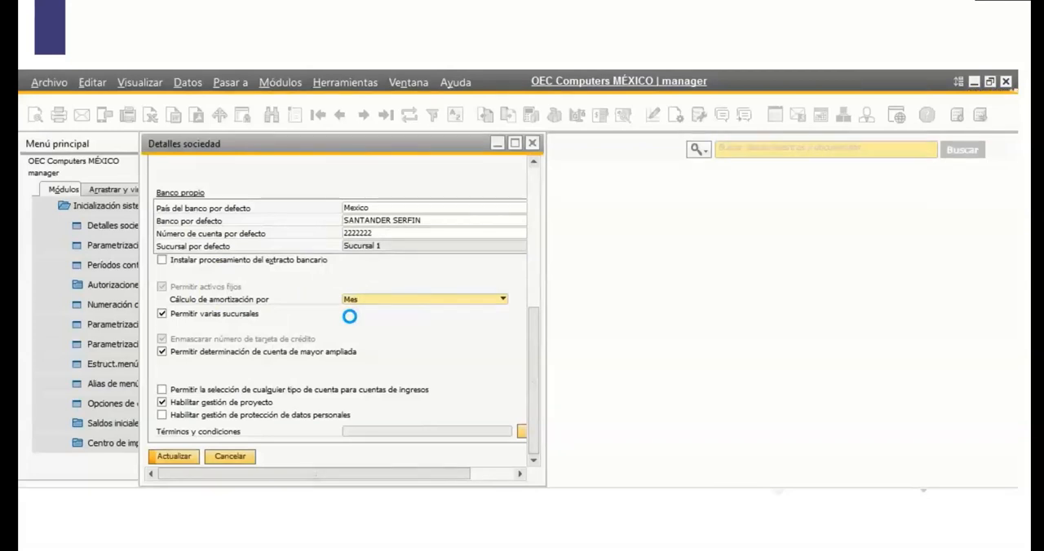
pyautogui.click(356, 336)
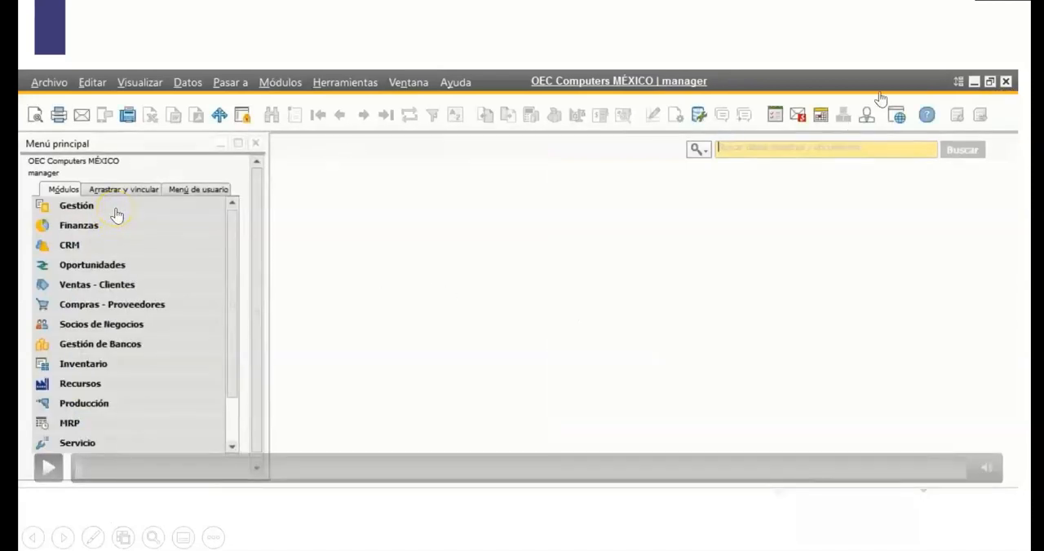
pyautogui.click(953, 45)
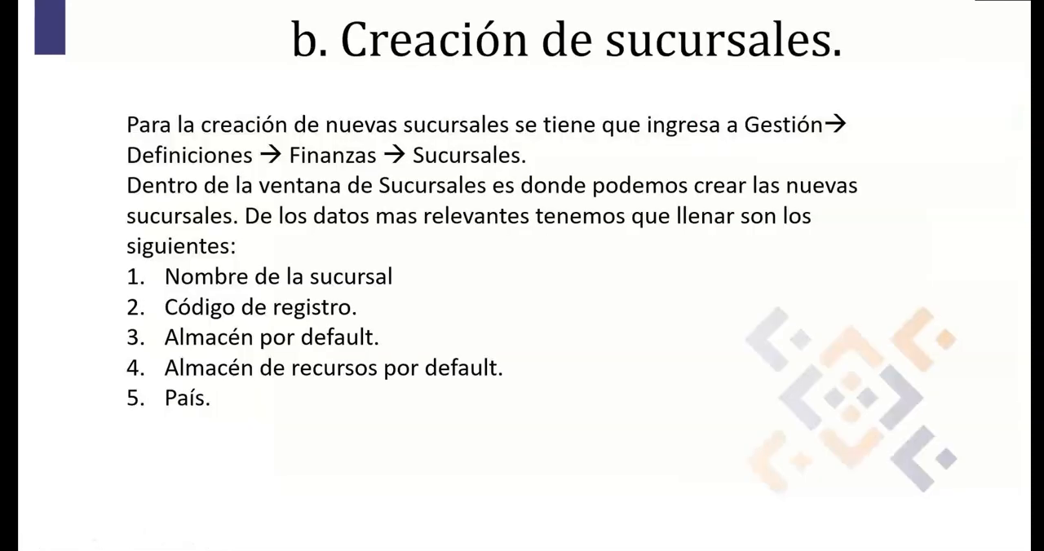
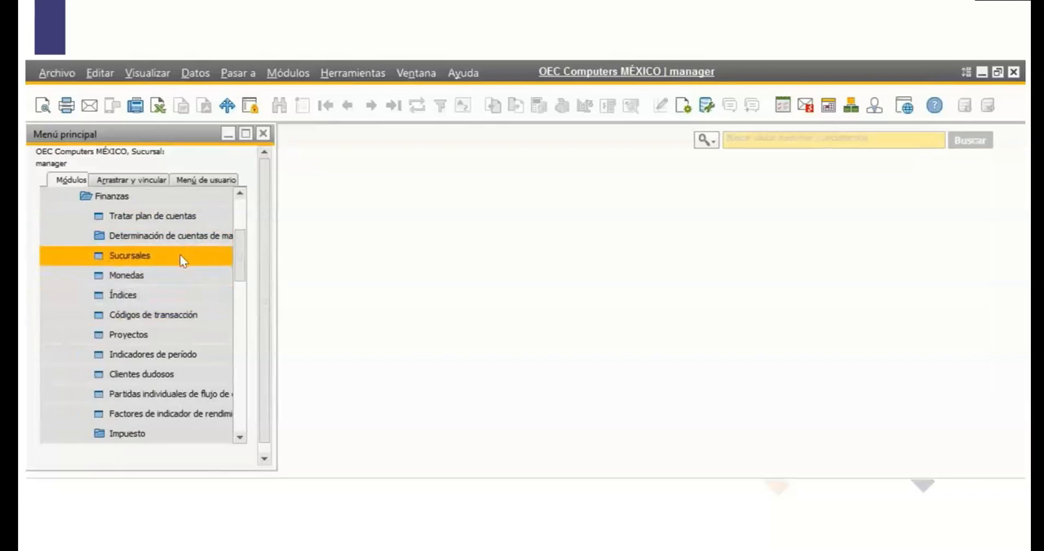
# Open the branch definitions (Sucursales) from the Finanzas setup and look through the columns of the branch table.
pyautogui.click(180, 255)
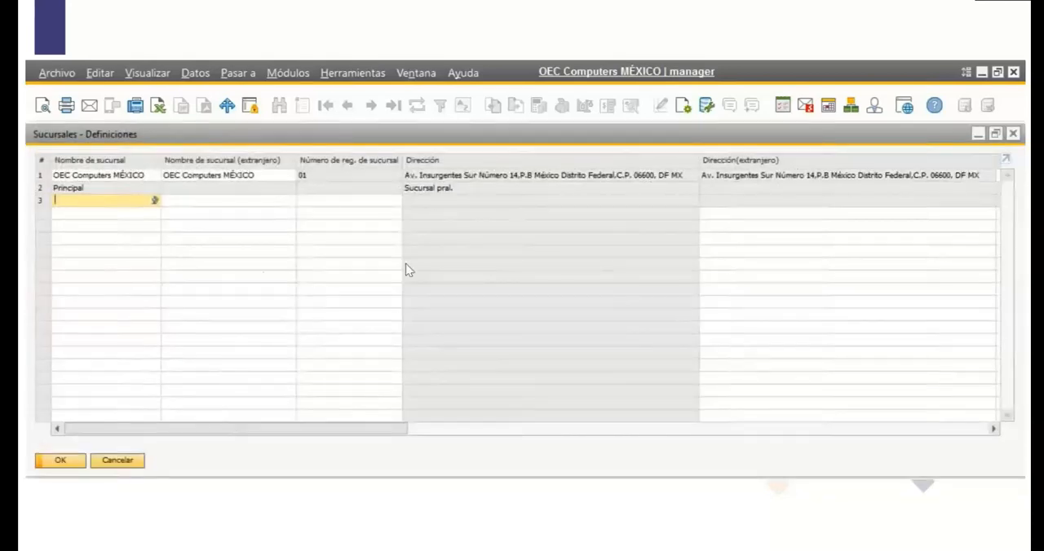
pyautogui.moveTo(411, 432); pyautogui.dragTo(254, 477)
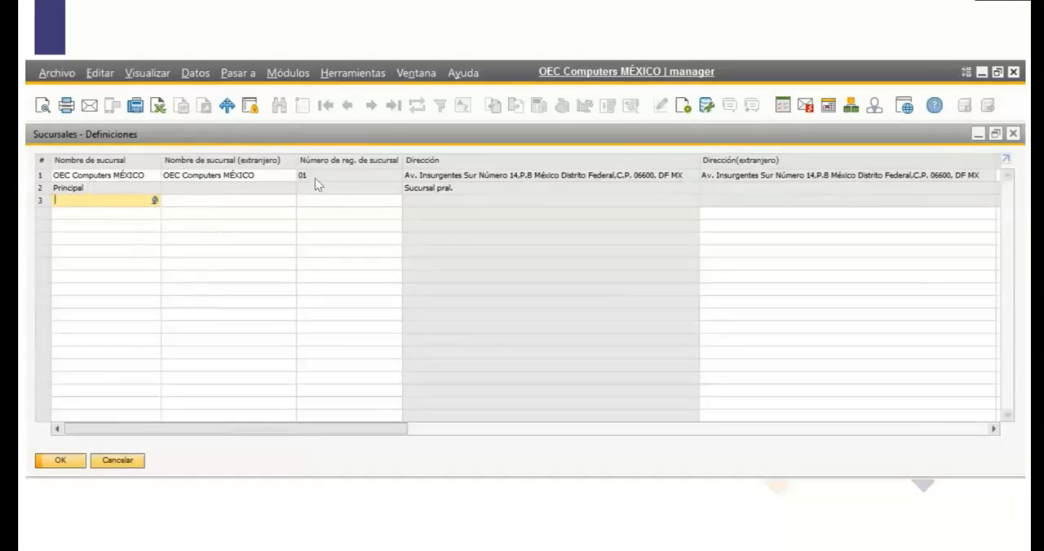
pyautogui.moveTo(327, 430); pyautogui.dragTo(179, 380)
# Add a new branch in the first empty row with the name OEC Computers CDMX, based on the main branch's name.
pyautogui.click(112, 179)
pyautogui.hotkey('ctrl', 'c')
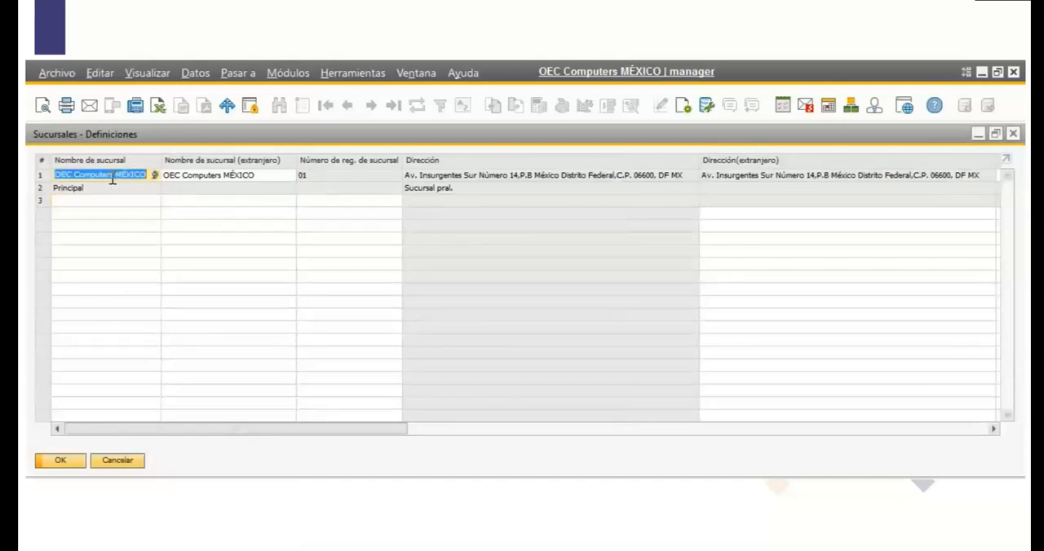
pyautogui.click(128, 204)
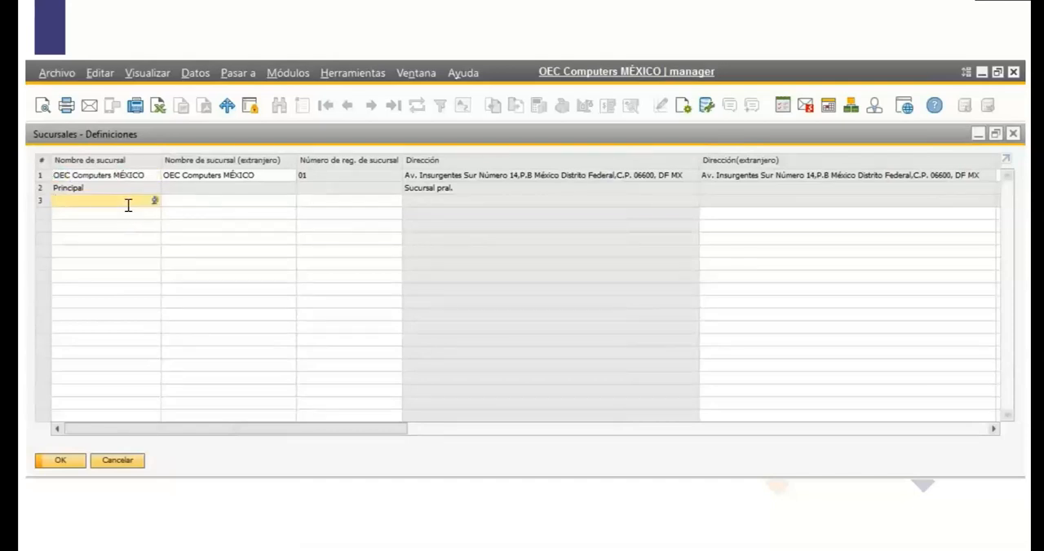
pyautogui.hotkey('ctrl', 'v')
pyautogui.press('BackSpace')
pyautogui.press('BackSpace')
pyautogui.press('BackSpace')
pyautogui.press('BackSpace')
pyautogui.press('BackSpace')
pyautogui.press('BackSpace')
pyautogui.write('CDMX')
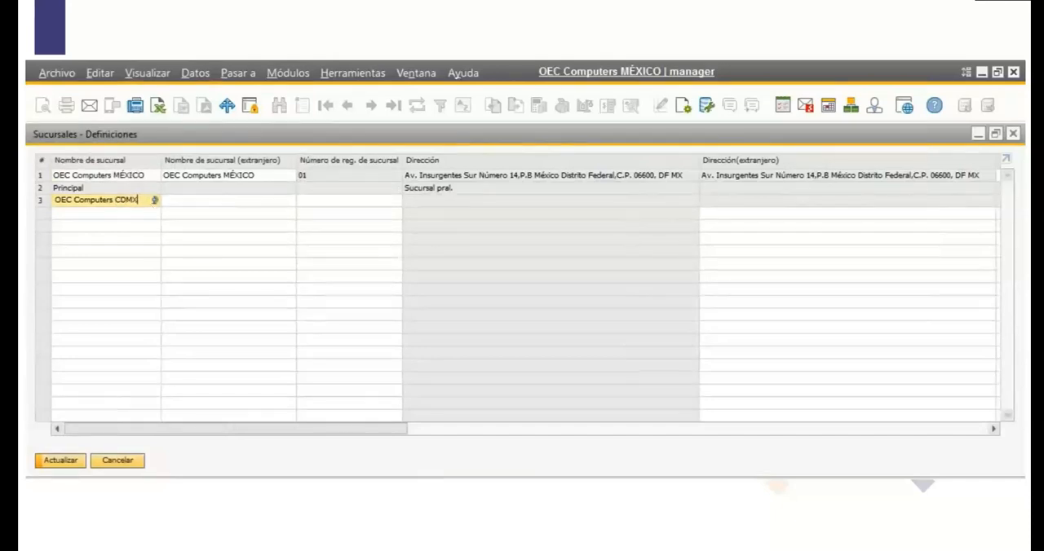
# Copy OEC Computers CDMX into the new branch's foreign name and set its registration number to 02.
pyautogui.click(221, 202)
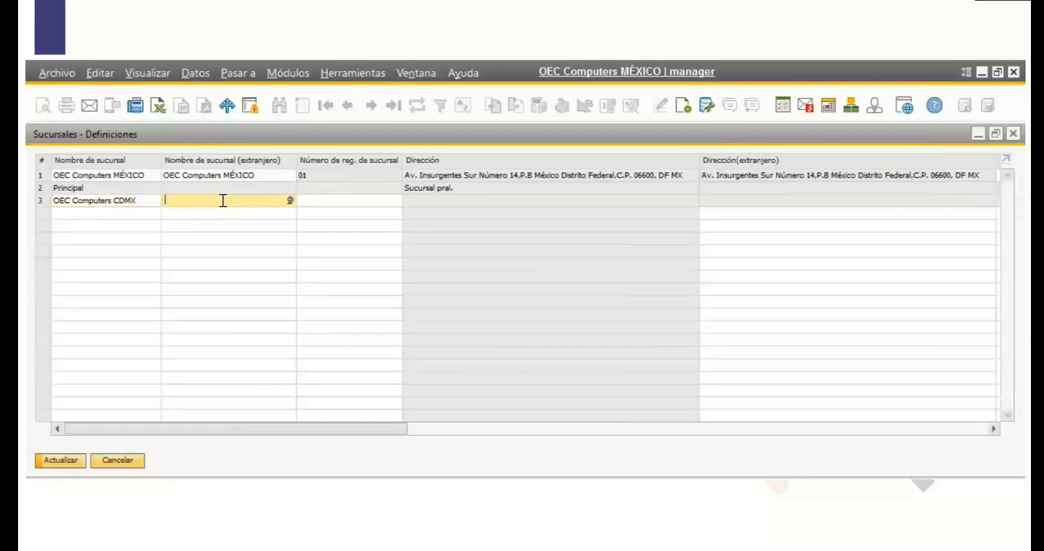
pyautogui.click(140, 199)
pyautogui.hotkey('ctrl', 'c')
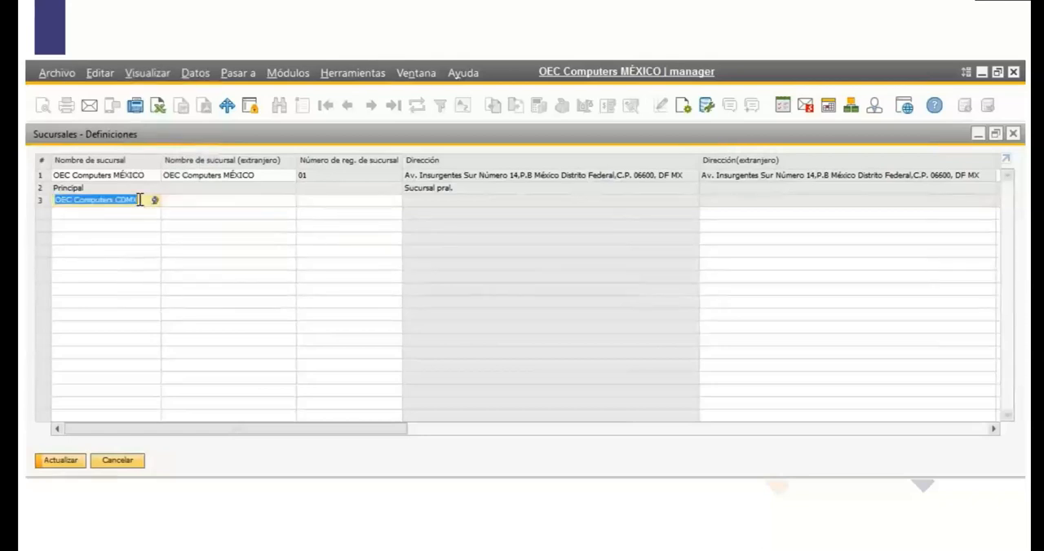
pyautogui.click(175, 201)
pyautogui.hotkey('ctrl', 'v')
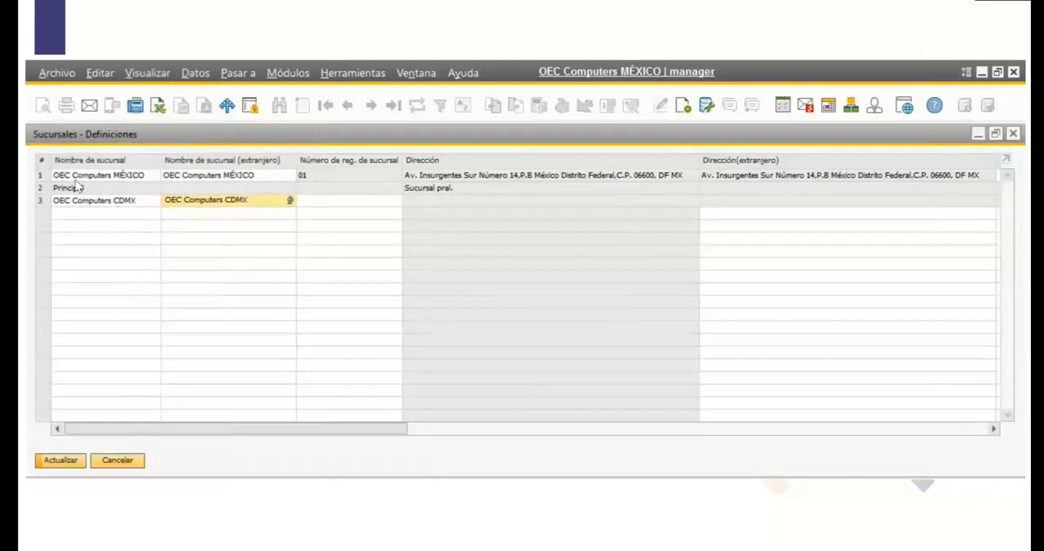
pyautogui.click(314, 202)
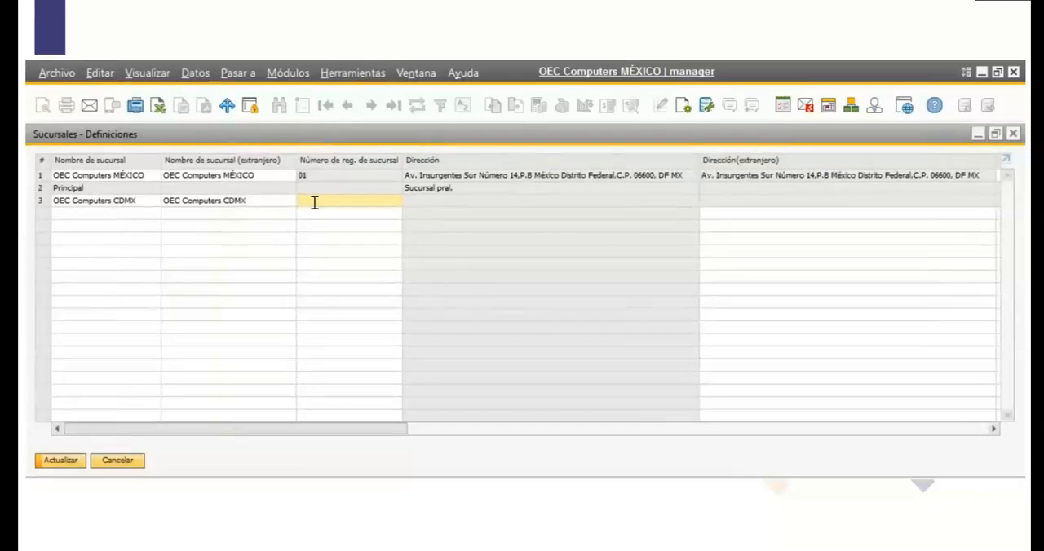
pyautogui.write('02')
# Assign warehouse 06 (almacen cdmx) as the default warehouse of the OEC Computers CDMX branch.
pyautogui.moveTo(336, 427); pyautogui.dragTo(377, 419)
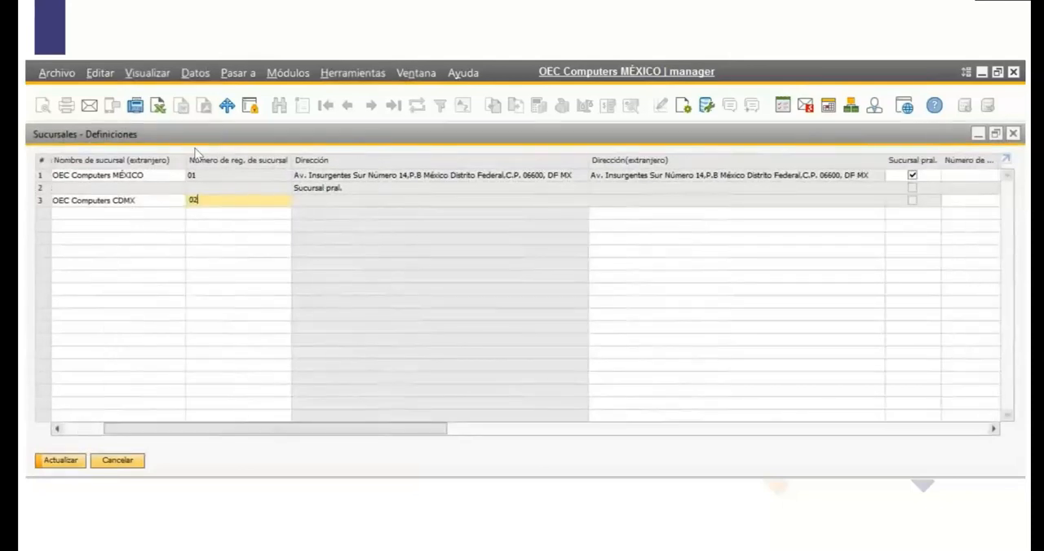
pyautogui.moveTo(436, 433); pyautogui.dragTo(769, 427)
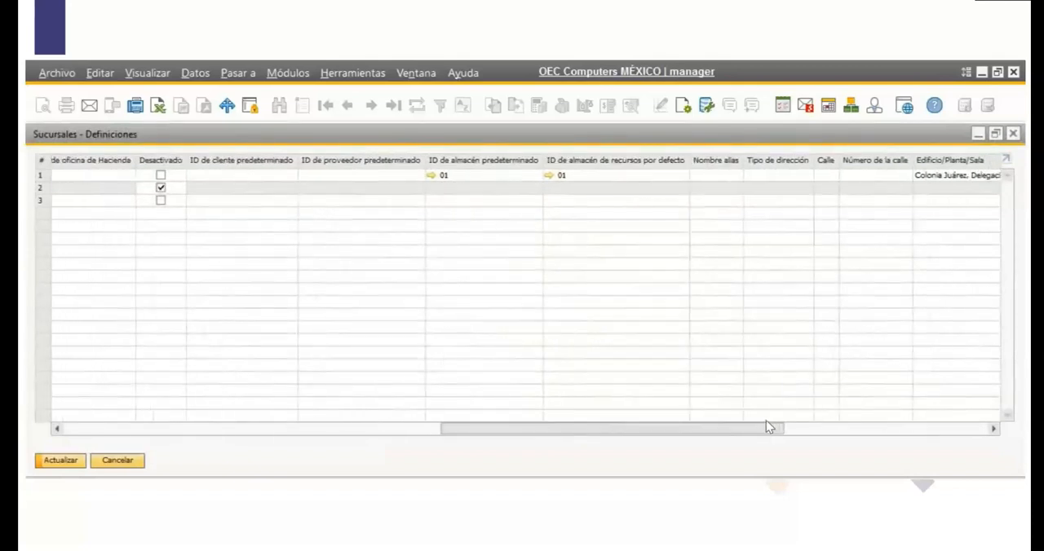
pyautogui.click(474, 201)
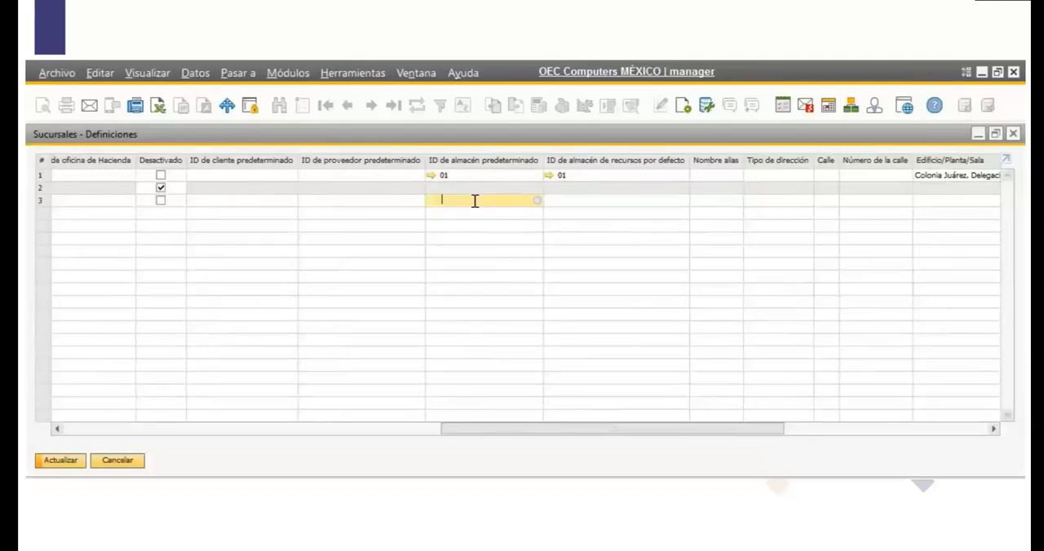
pyautogui.click(537, 202)
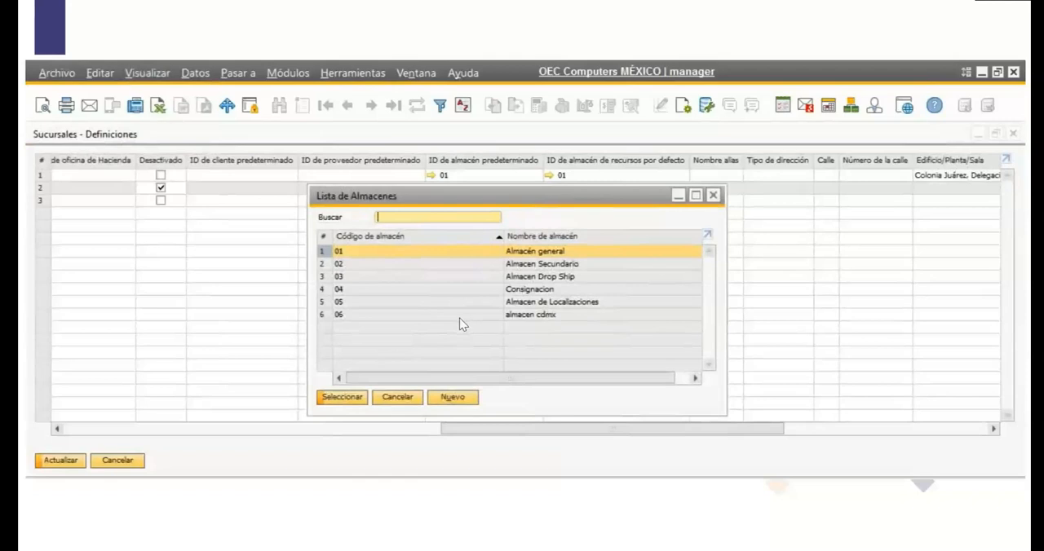
pyautogui.click(459, 317)
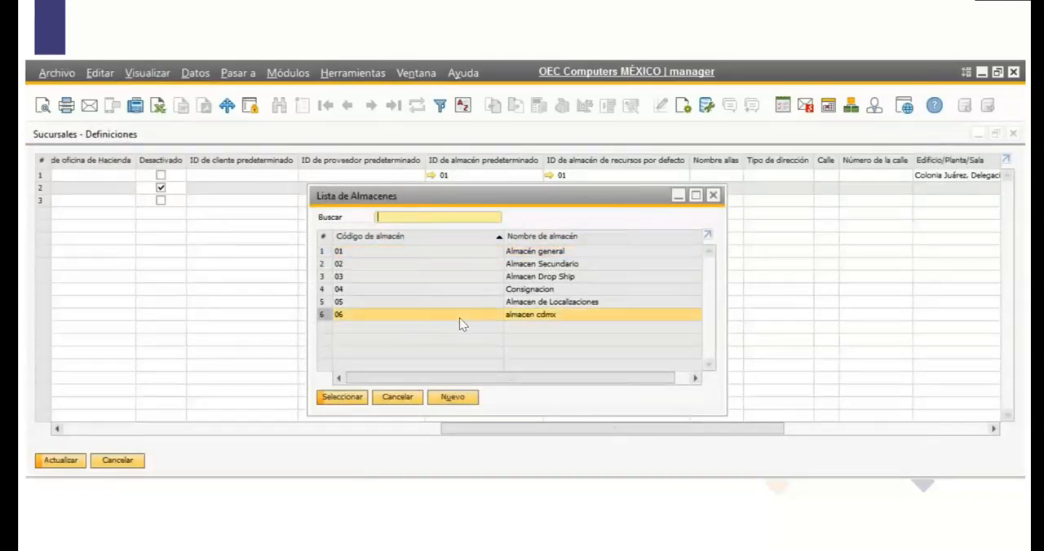
pyautogui.click(339, 397)
# Examine the Sucursal assignment in the definition of warehouse 06, compare it with warehouse 05, and return to the branch definitions.
pyautogui.click(431, 200)
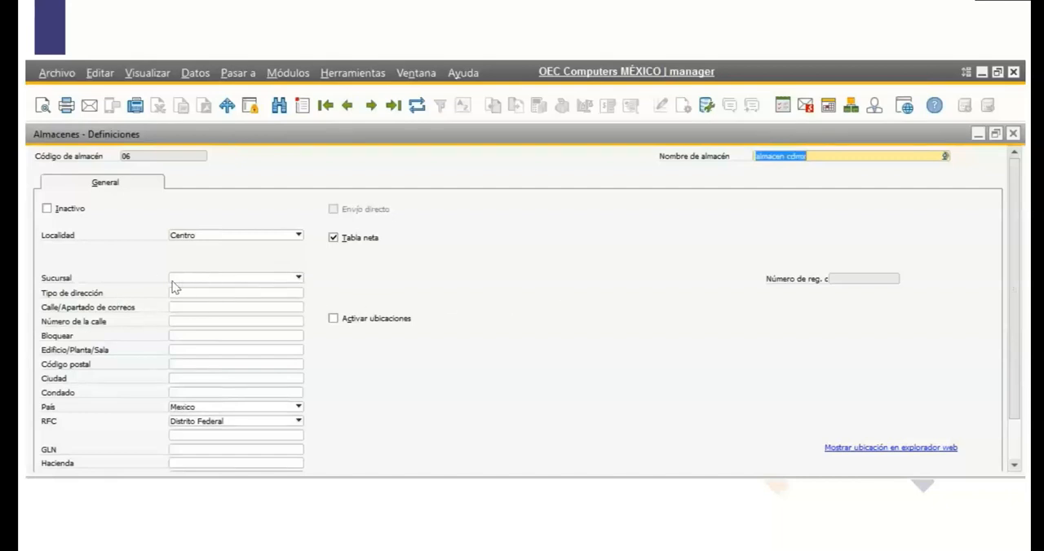
pyautogui.click(348, 106)
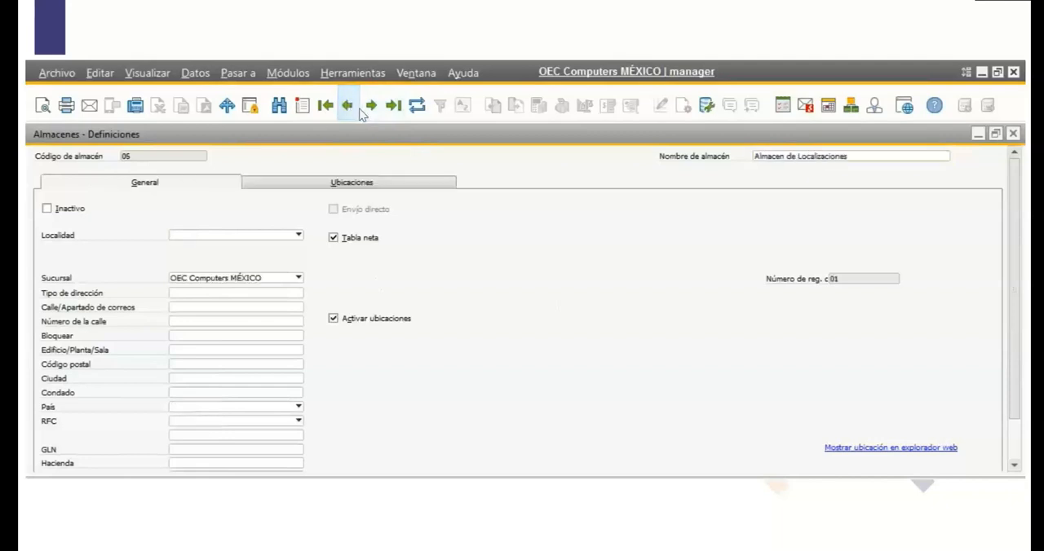
pyautogui.click(370, 107)
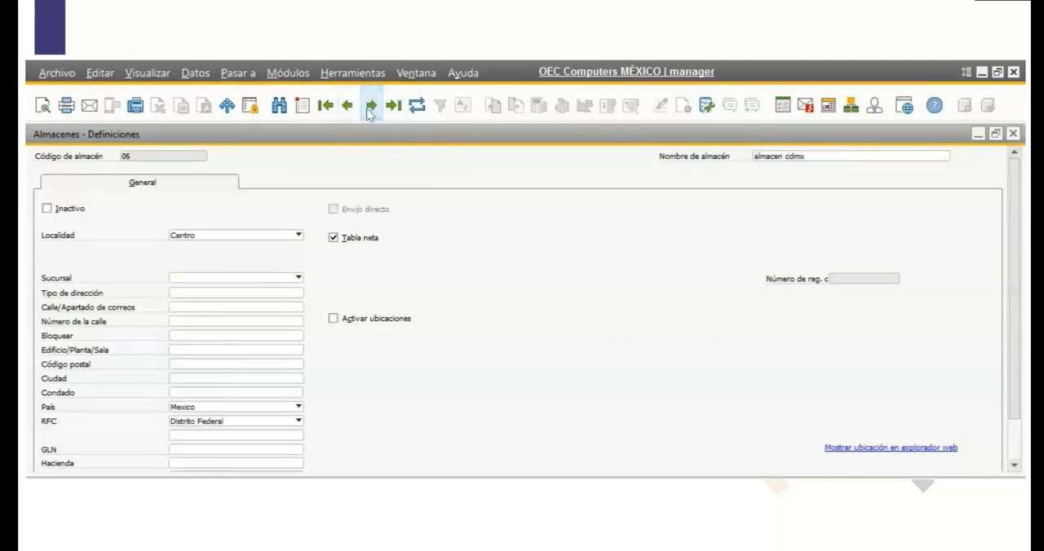
pyautogui.click(348, 106)
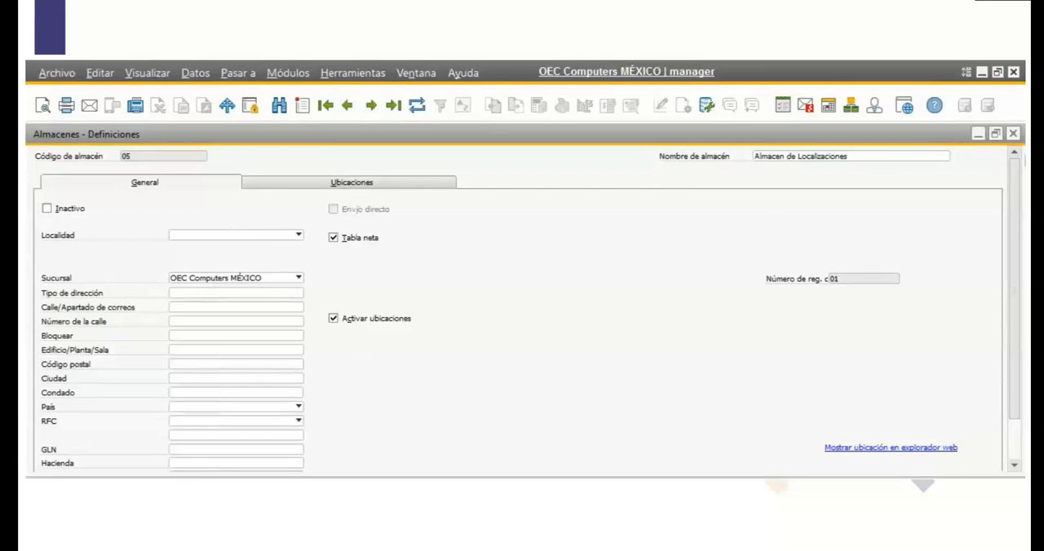
pyautogui.click(1013, 133)
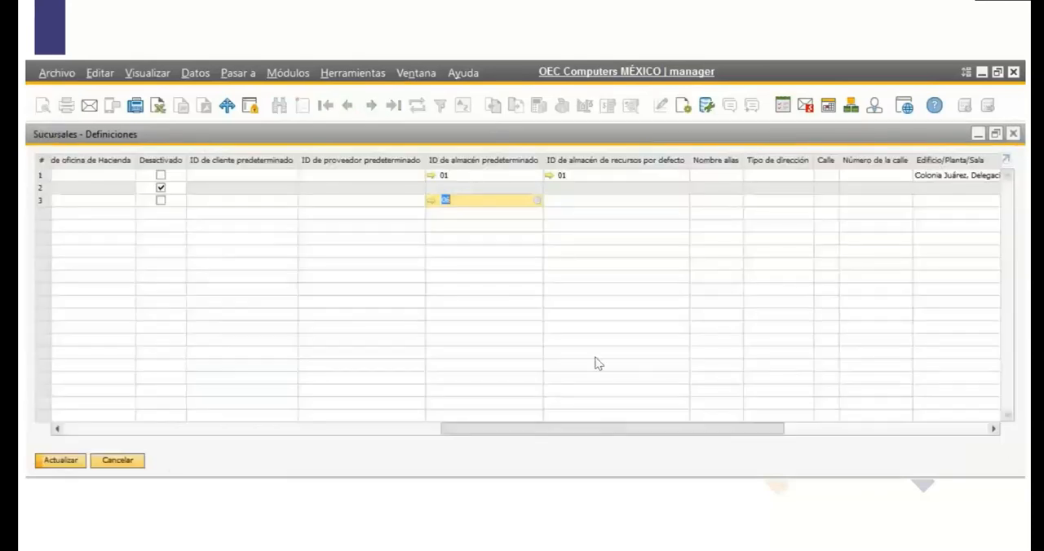
# Assign warehouse 06 (almacen cdmx) as the default resource warehouse of the OEC Computers CDMX branch.
pyautogui.click(609, 198)
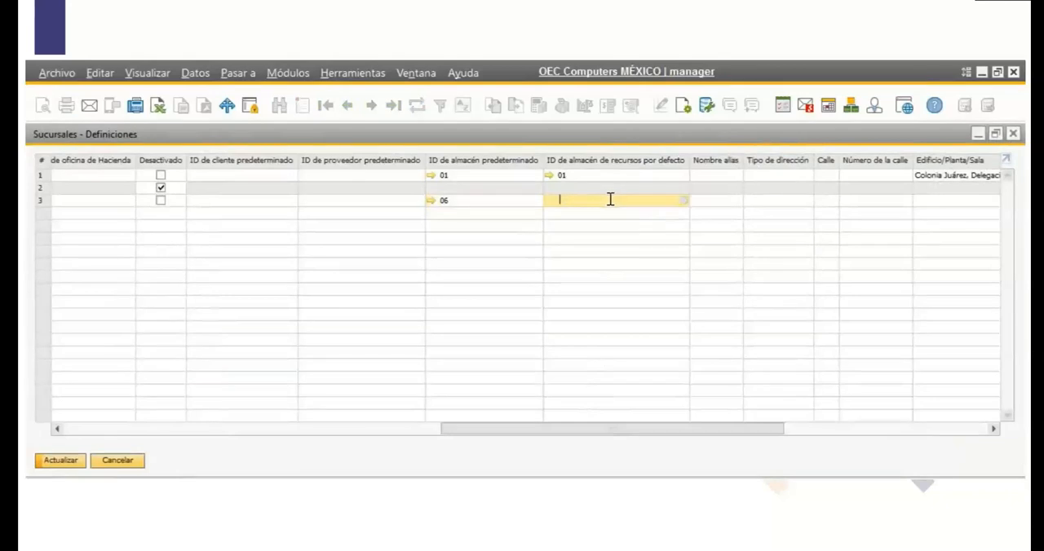
pyautogui.click(684, 203)
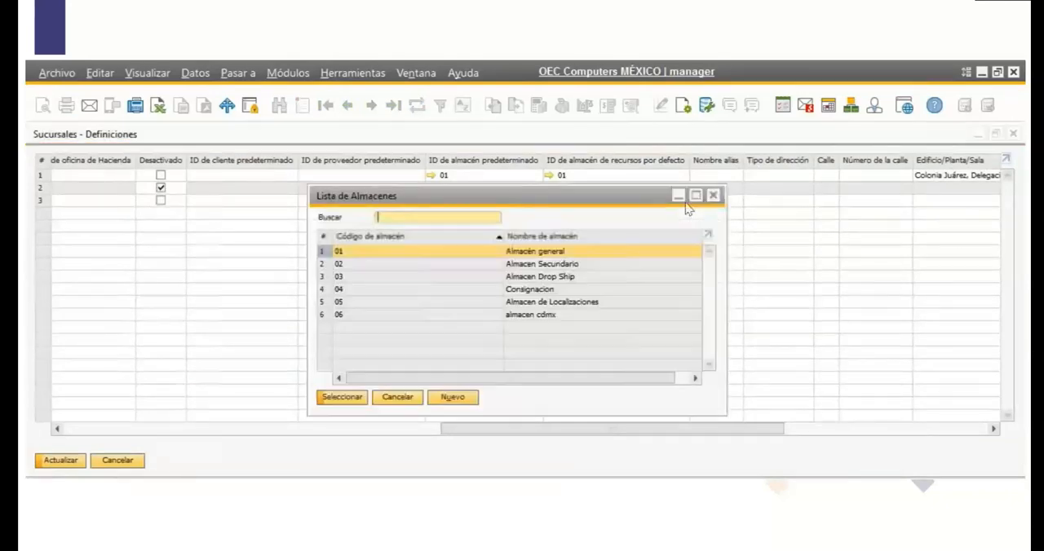
pyautogui.click(432, 316)
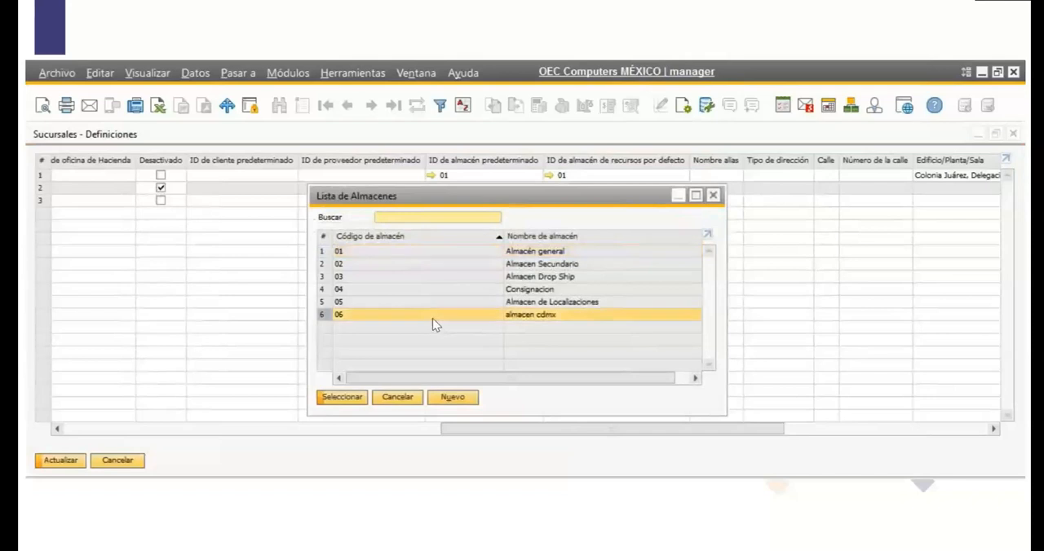
pyautogui.click(353, 399)
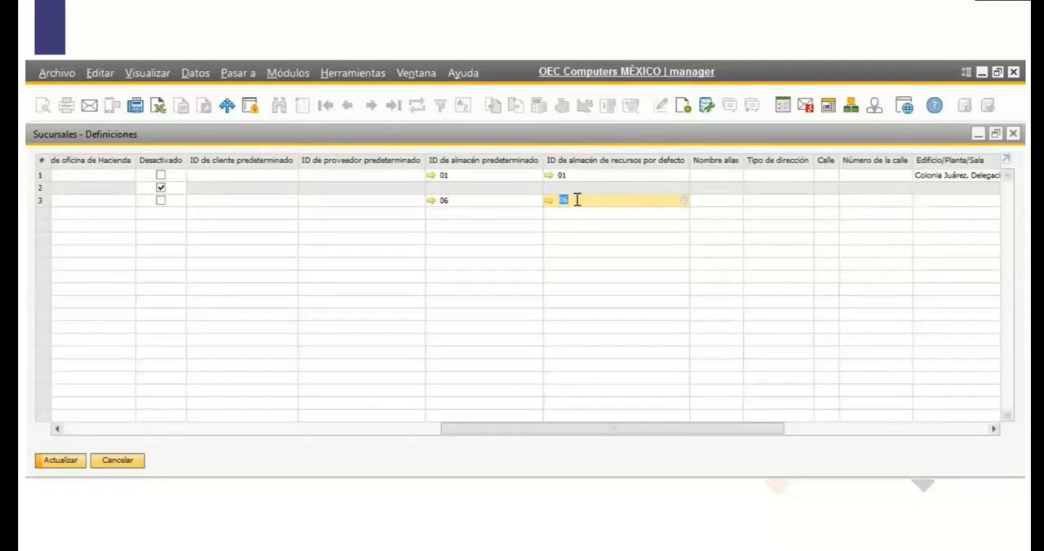
pyautogui.click(473, 202)
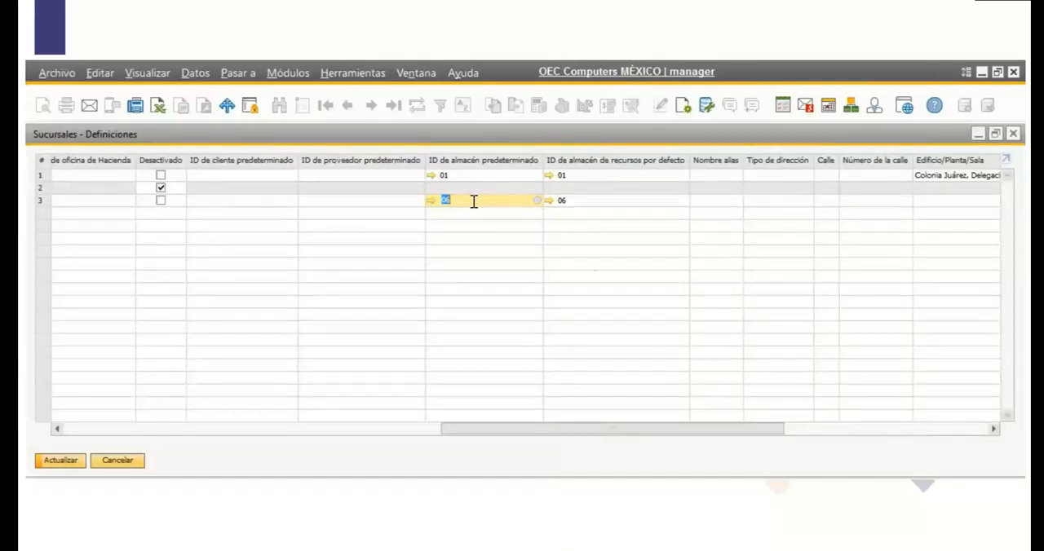
# Set the new branch's country to Mexico (MX) and update the branch definitions.
pyautogui.moveTo(639, 430); pyautogui.dragTo(945, 421)
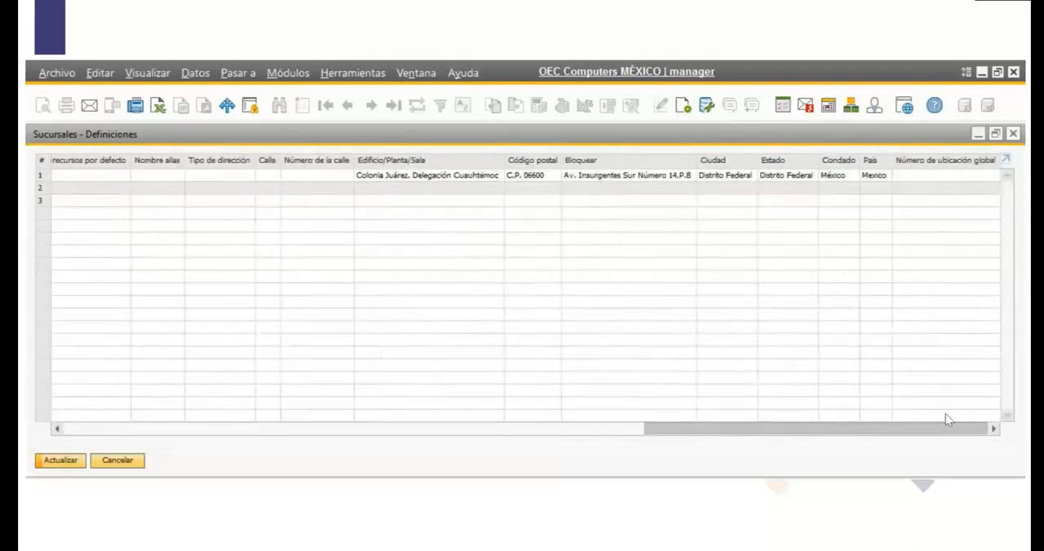
pyautogui.click(869, 201)
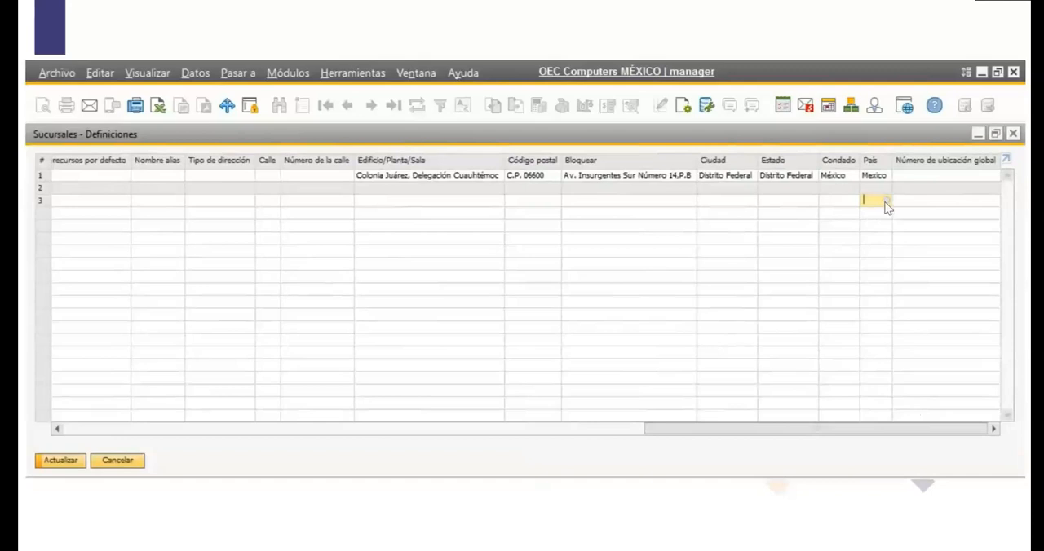
pyautogui.click(885, 202)
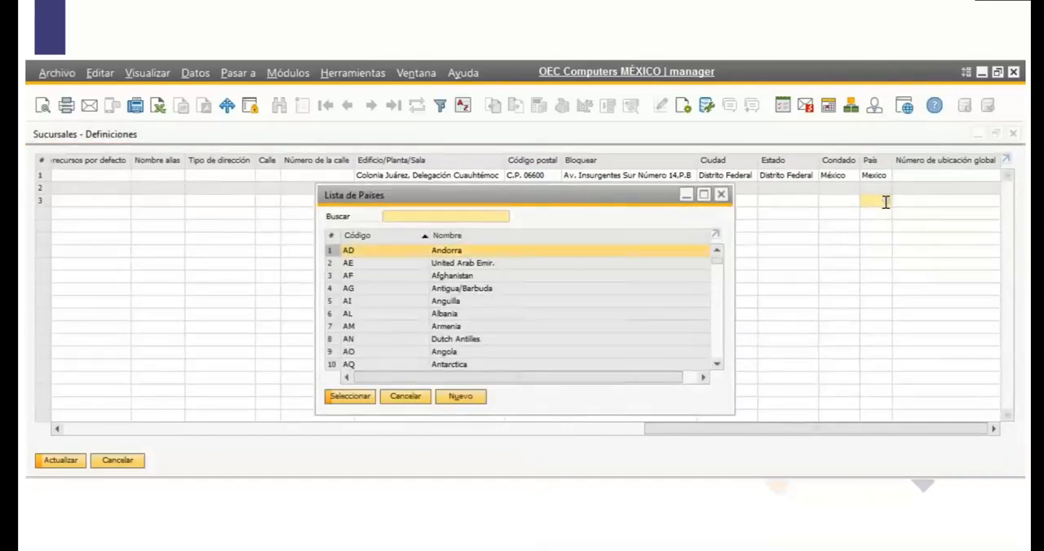
pyautogui.write('MX')
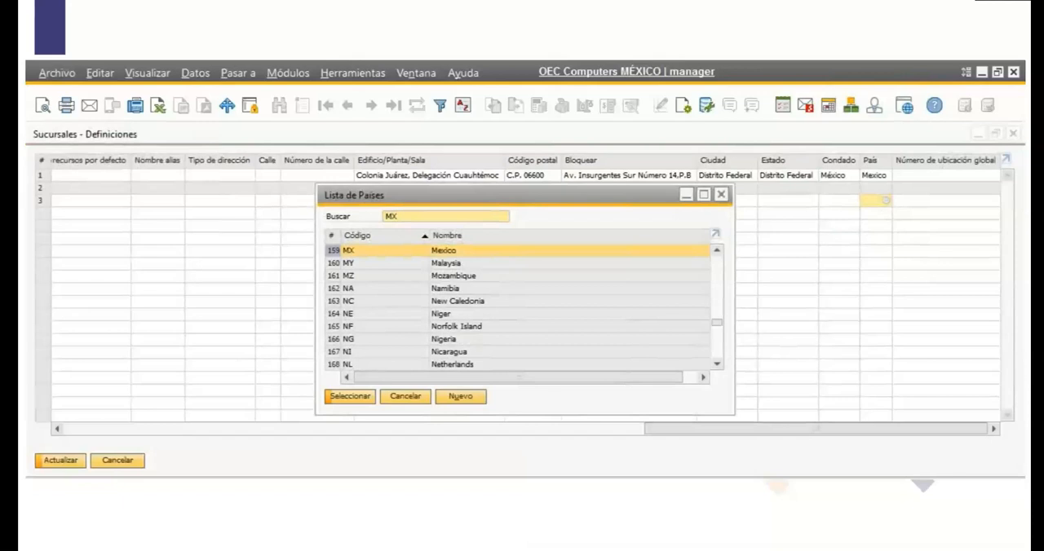
pyautogui.doubleClick(416, 250)
pyautogui.moveTo(731, 434); pyautogui.dragTo(107, 402)
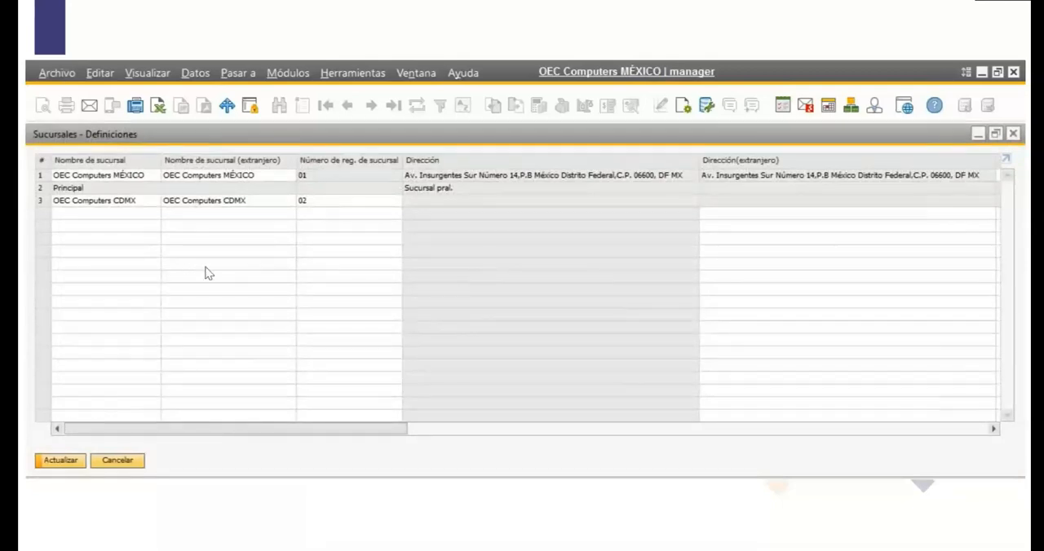
pyautogui.click(74, 461)
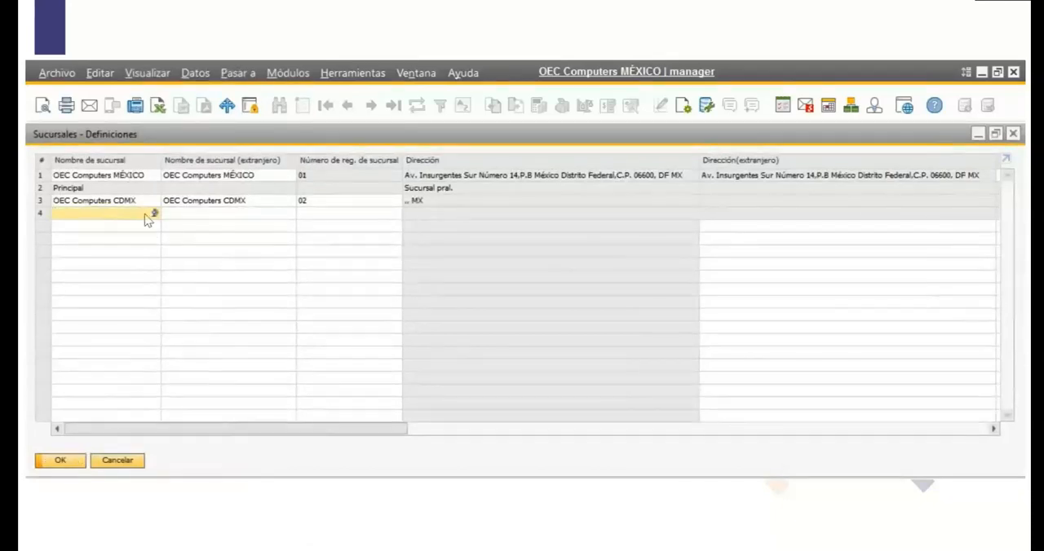
# Assign the business partner Maxi-Teq as the default customer of the OEC Computers CDMX branch.
pyautogui.moveTo(319, 432); pyautogui.dragTo(617, 407)
pyautogui.click(455, 201)
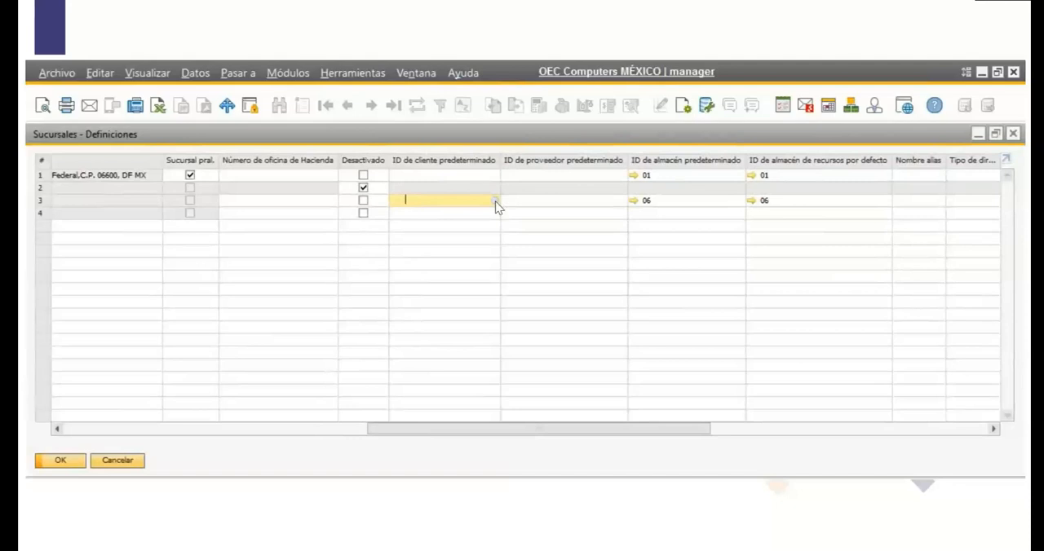
pyautogui.click(494, 200)
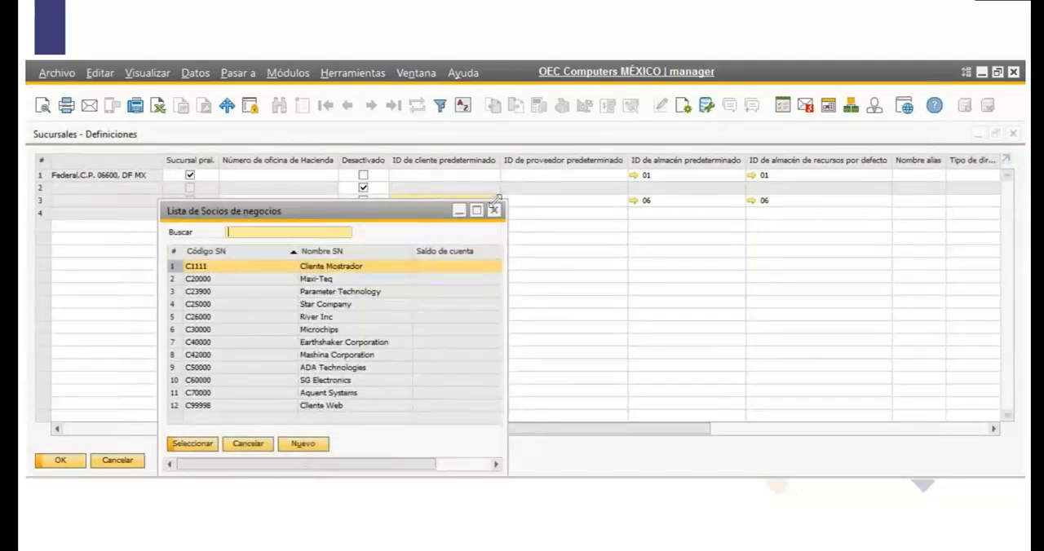
pyautogui.click(303, 279)
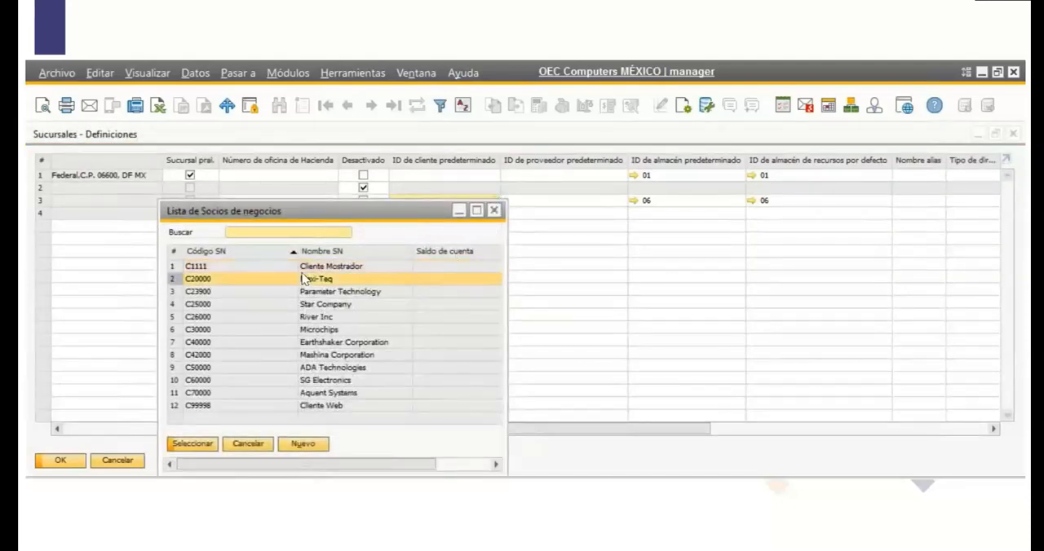
pyautogui.click(195, 445)
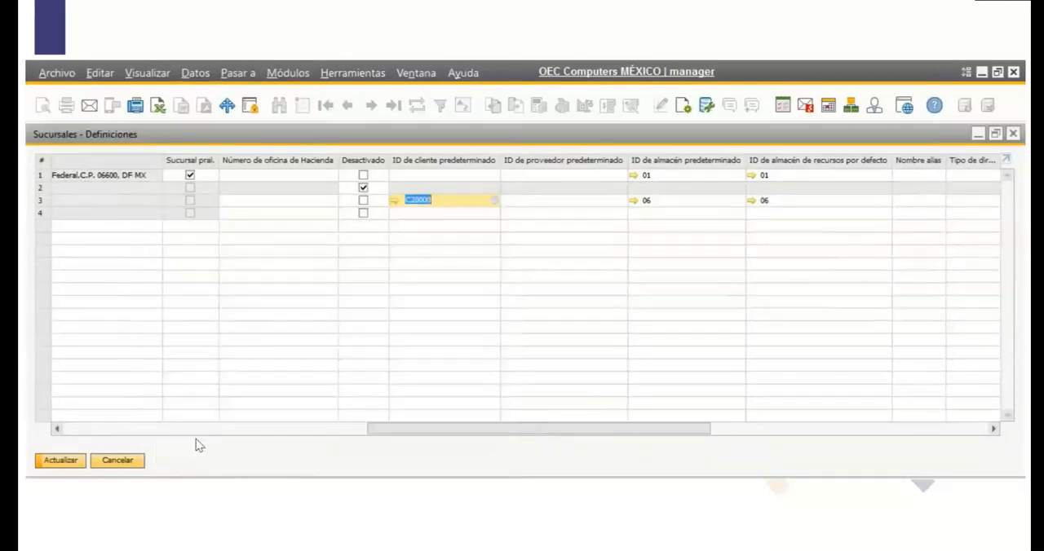
# Assign Empleado 1 as the default supplier of the OEC Computers CDMX branch and update the branch definitions.
pyautogui.click(557, 204)
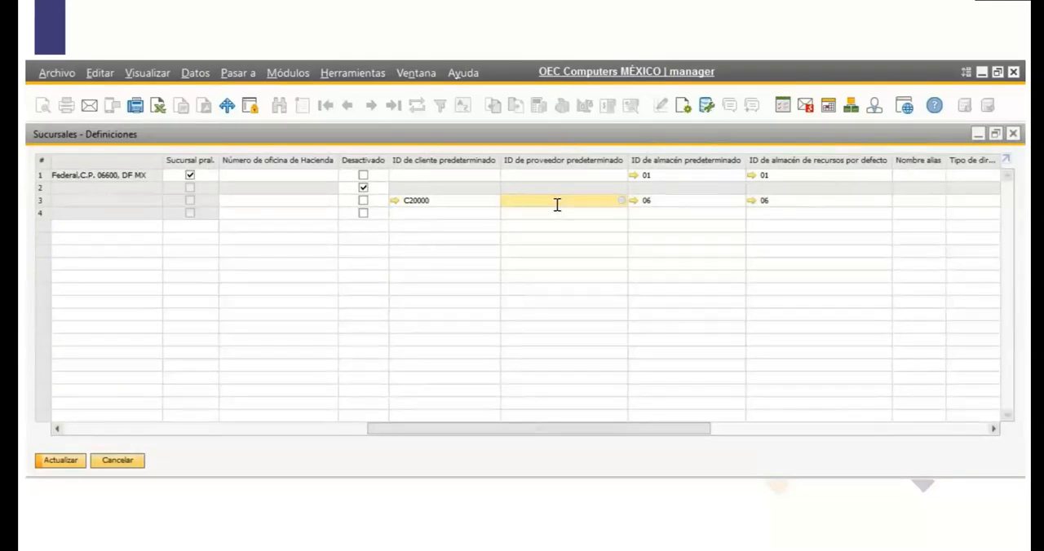
pyautogui.click(622, 201)
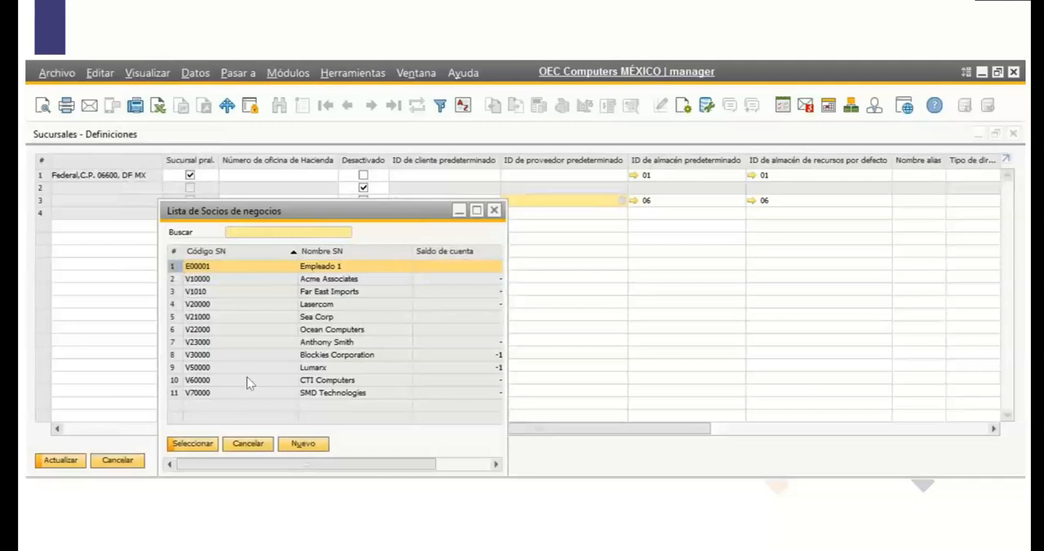
pyautogui.click(190, 444)
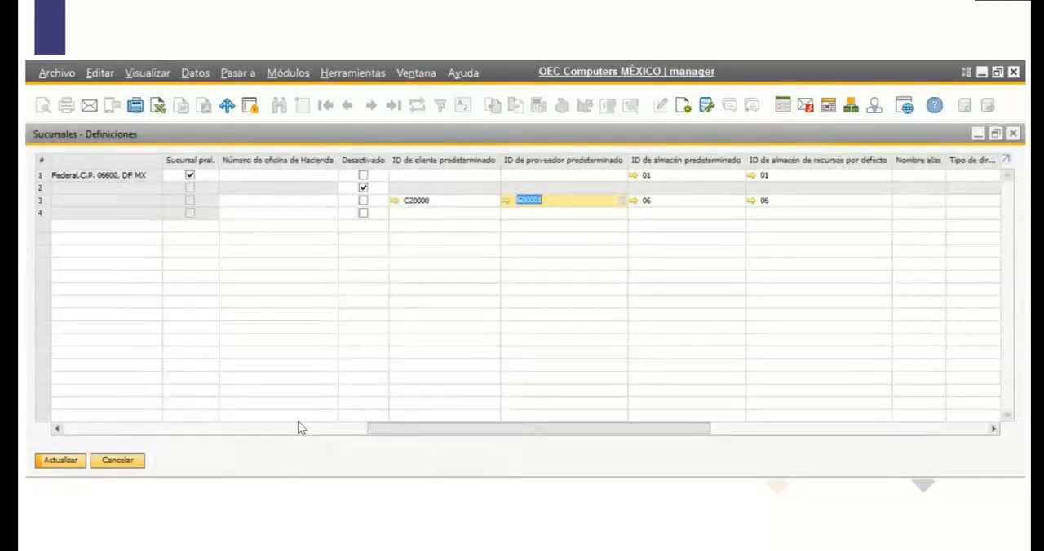
pyautogui.moveTo(514, 428)
pyautogui.mouseDown()
pyautogui.moveTo(233, 432)
pyautogui.moveTo(789, 432)
pyautogui.moveTo(644, 462)
pyautogui.moveTo(521, 422)
pyautogui.mouseUp()
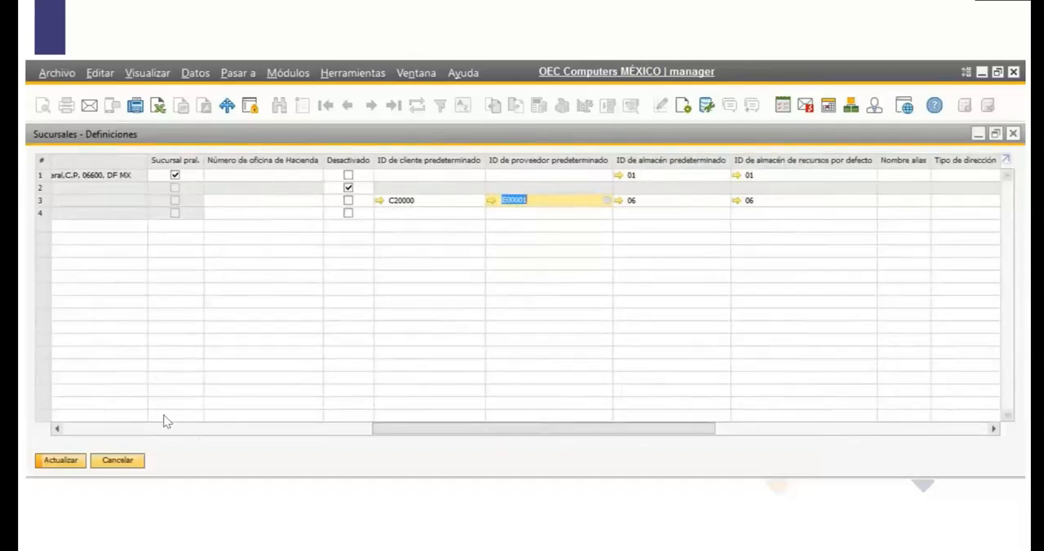
pyautogui.click(65, 460)
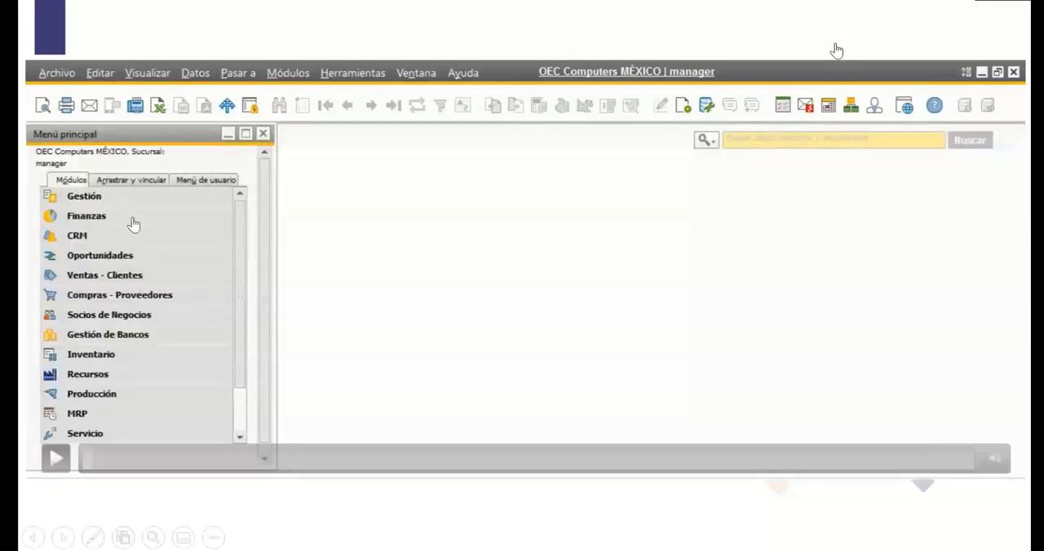
pyautogui.press('Right')
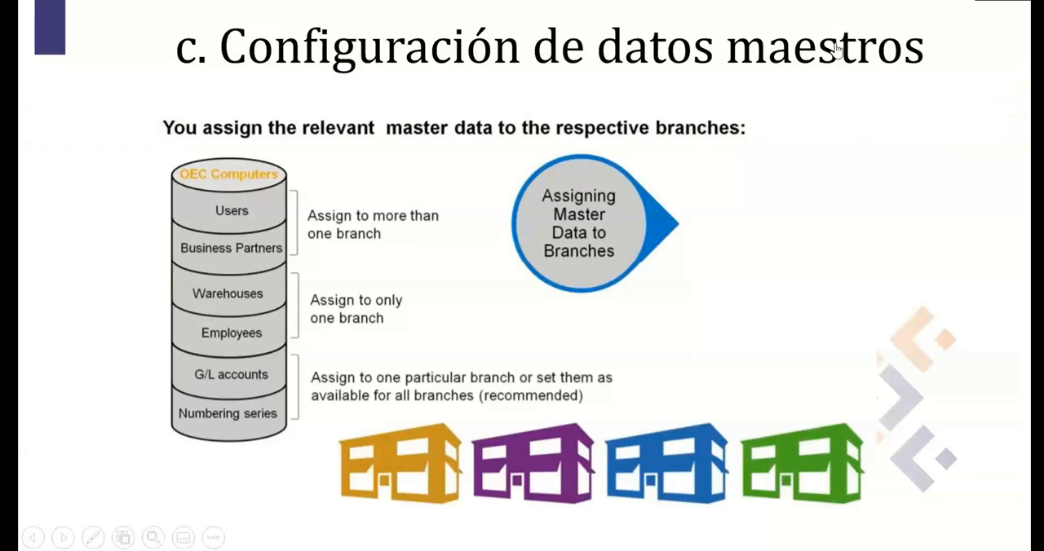
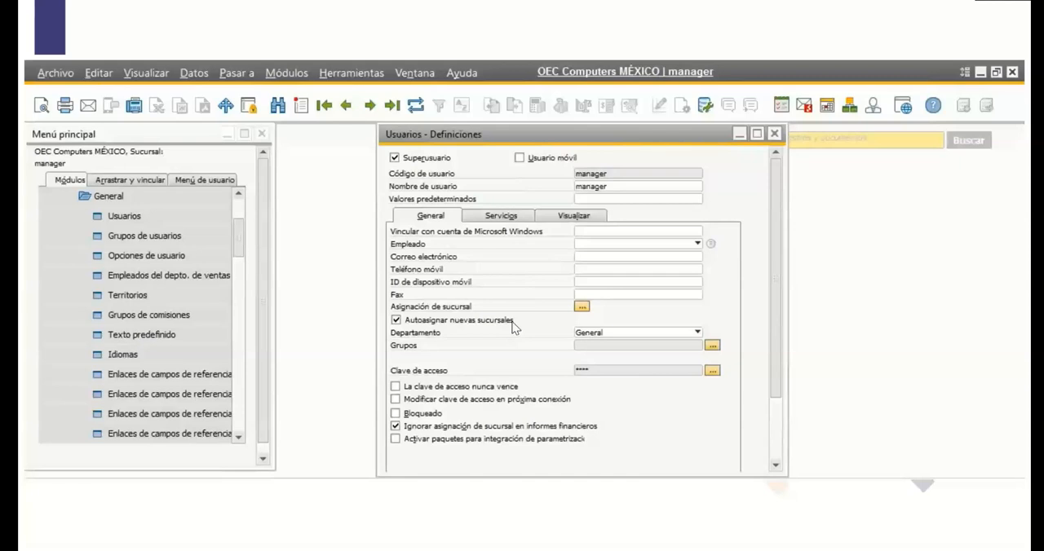
# Unassign the Principal branch from the manager user and widen the branch name column in the branch assignment table.
pyautogui.click(580, 308)
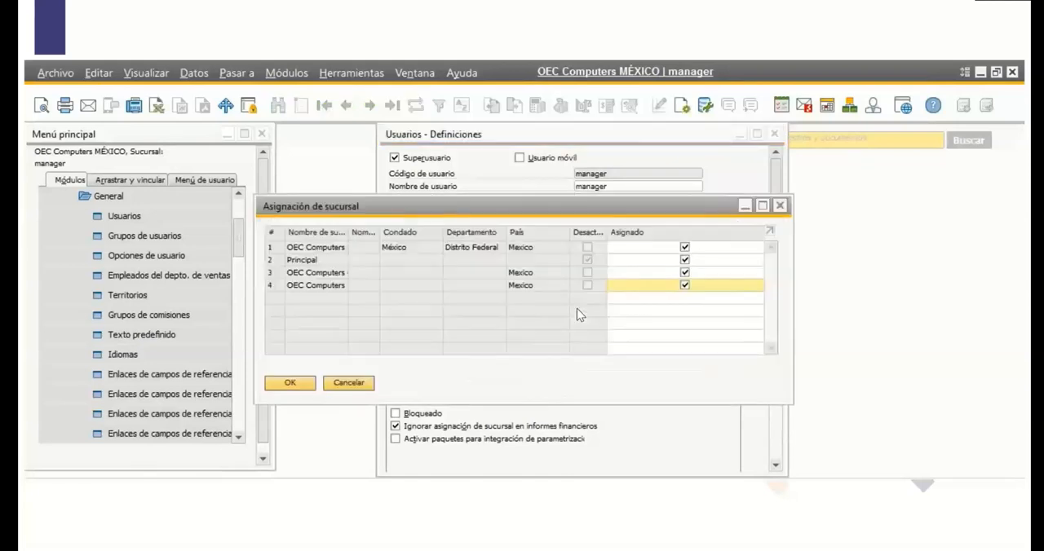
pyautogui.click(685, 261)
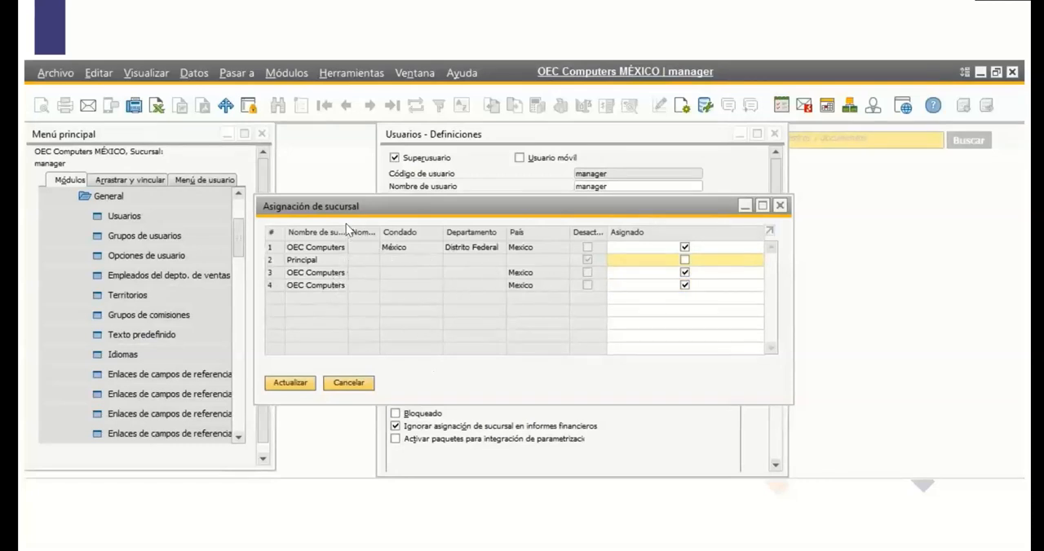
pyautogui.moveTo(348, 234); pyautogui.dragTo(438, 247)
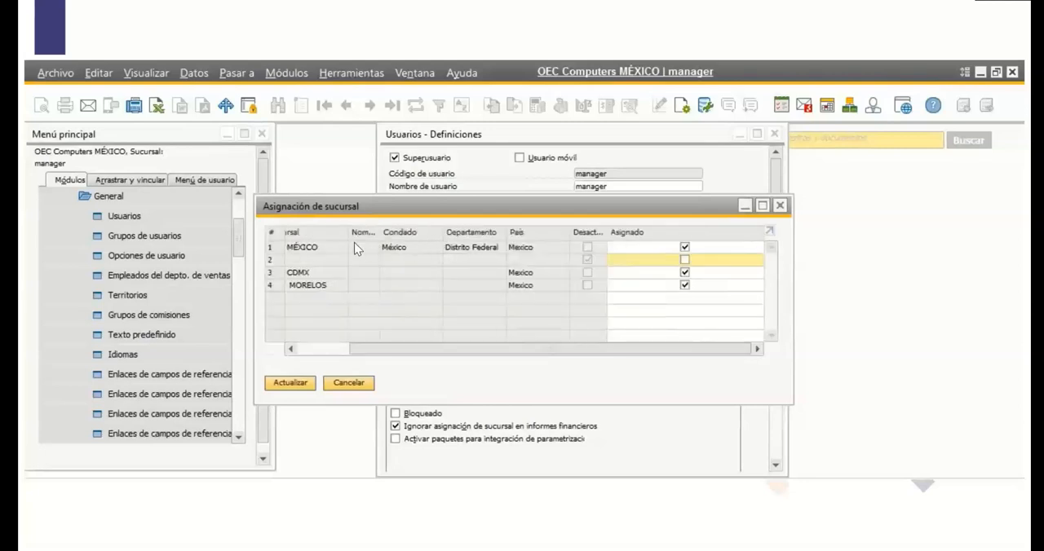
pyautogui.moveTo(389, 351); pyautogui.dragTo(309, 356)
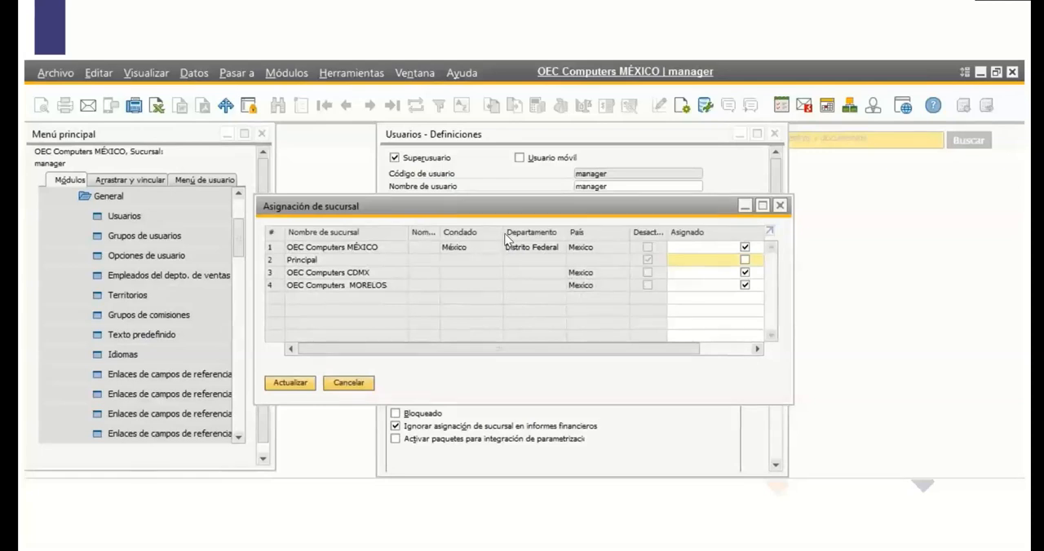
pyautogui.moveTo(502, 234); pyautogui.dragTo(483, 236)
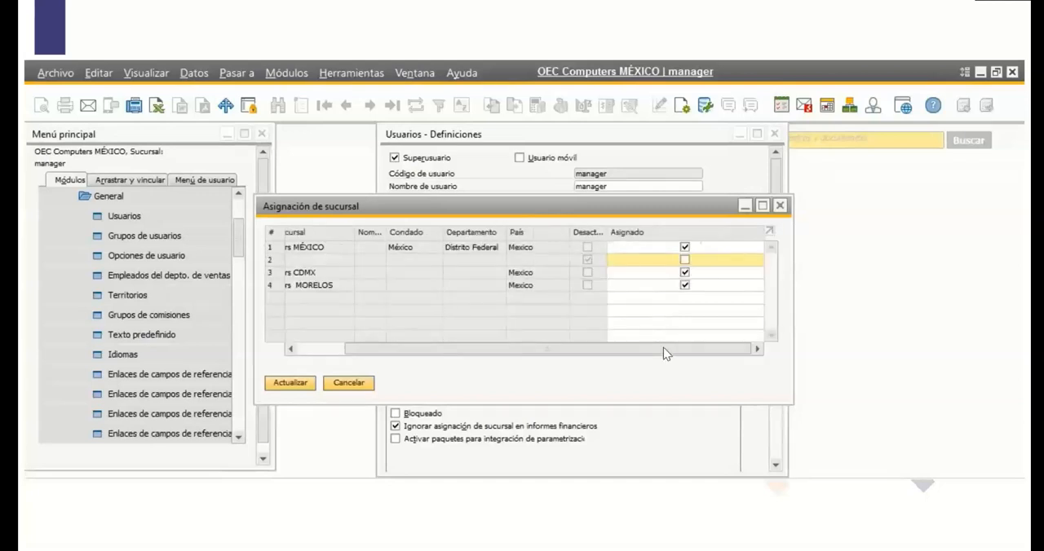
pyautogui.moveTo(664, 353); pyautogui.dragTo(584, 349)
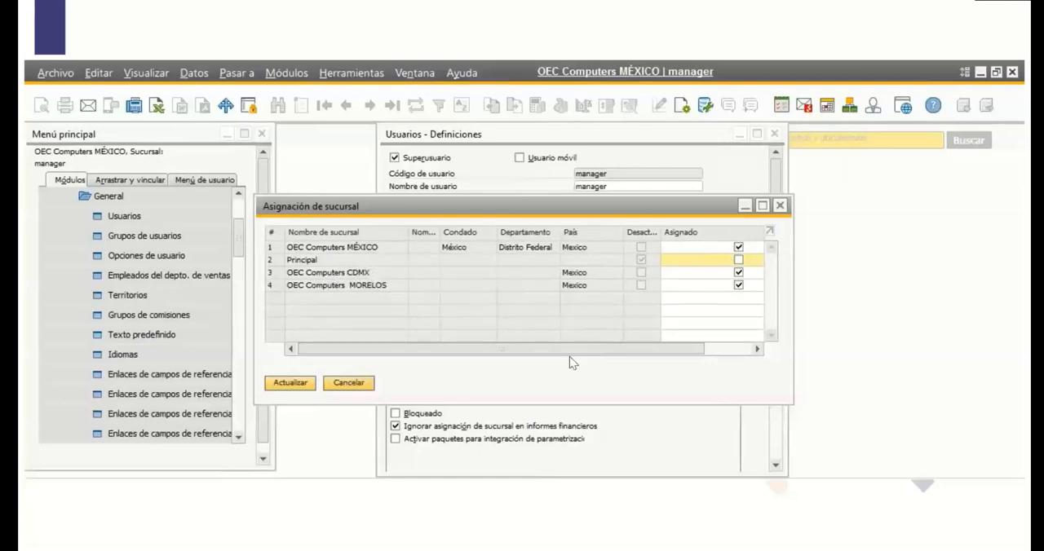
pyautogui.moveTo(647, 354); pyautogui.dragTo(717, 361)
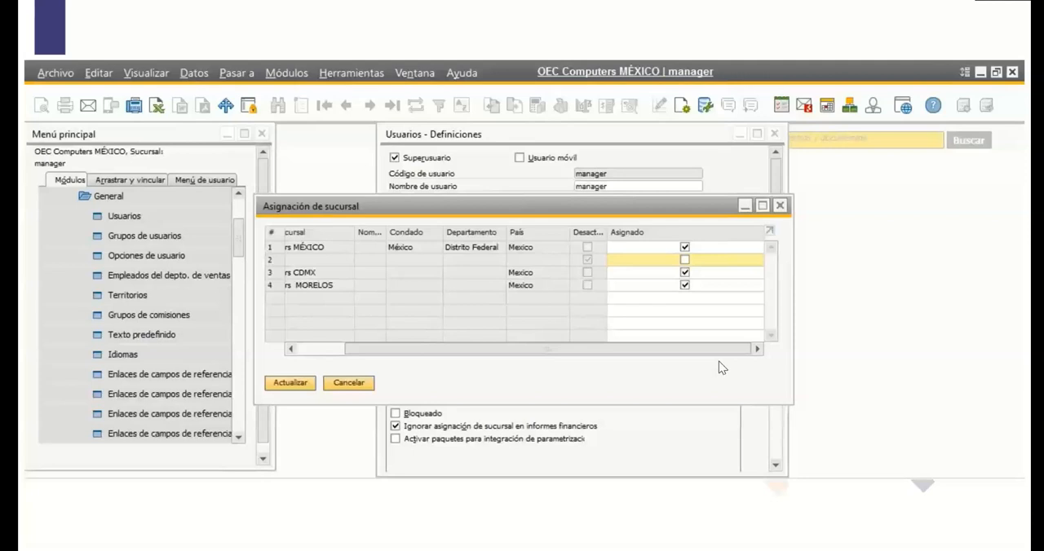
pyautogui.moveTo(704, 352); pyautogui.dragTo(532, 360)
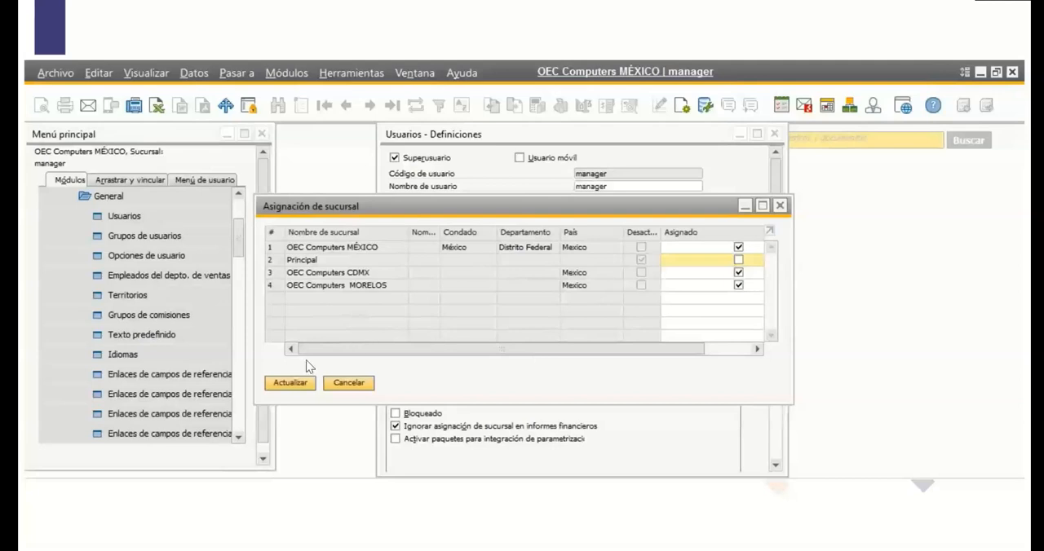
# Confirm the branch assignment changes and update the manager user's definition.
pyautogui.click(308, 383)
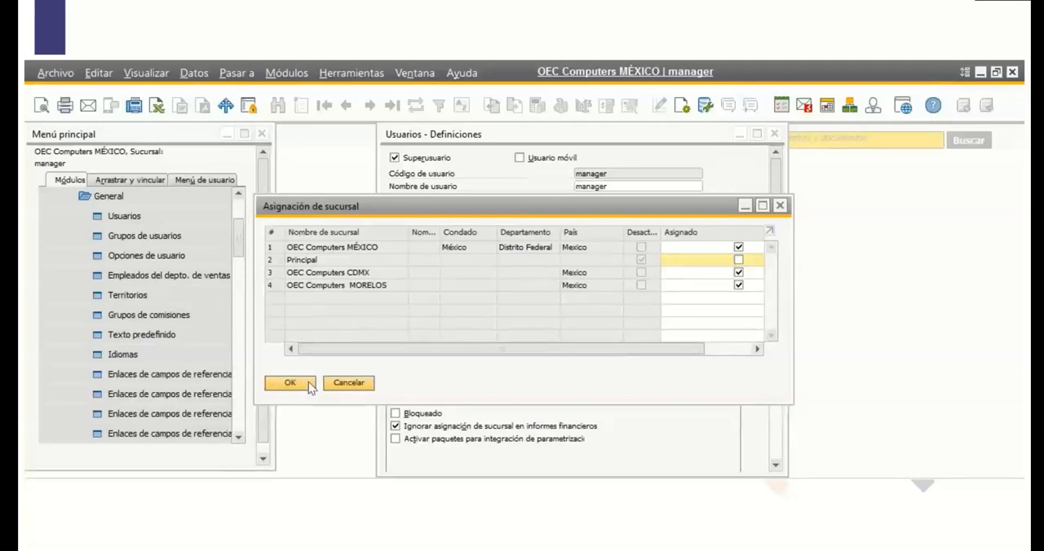
pyautogui.click(308, 383)
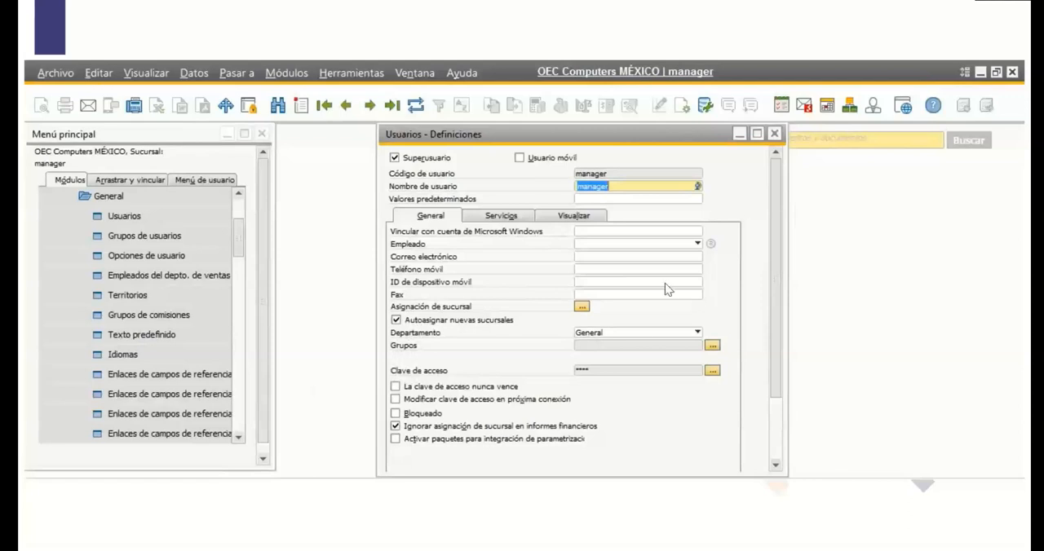
pyautogui.moveTo(780, 304); pyautogui.dragTo(774, 378)
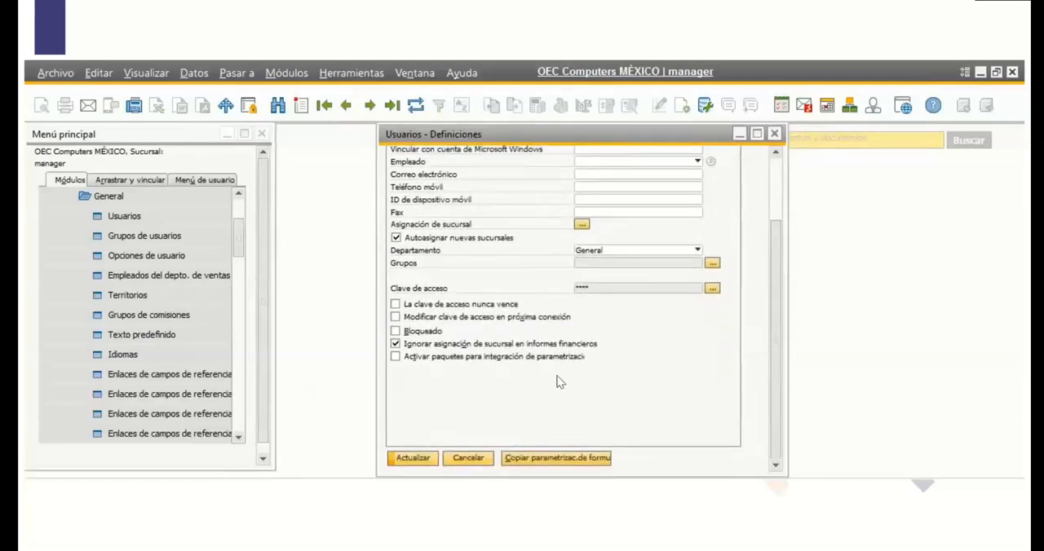
pyautogui.click(406, 455)
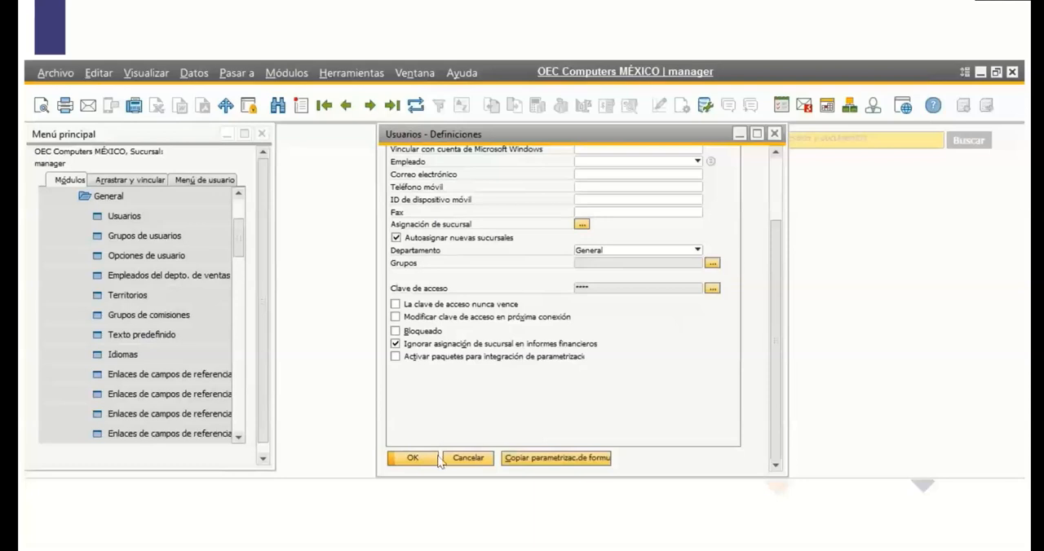
# For the next user record, unassign the Principal branch and assign the OEC Computers MORELOS branch instead.
pyautogui.moveTo(776, 274); pyautogui.dragTo(776, 197)
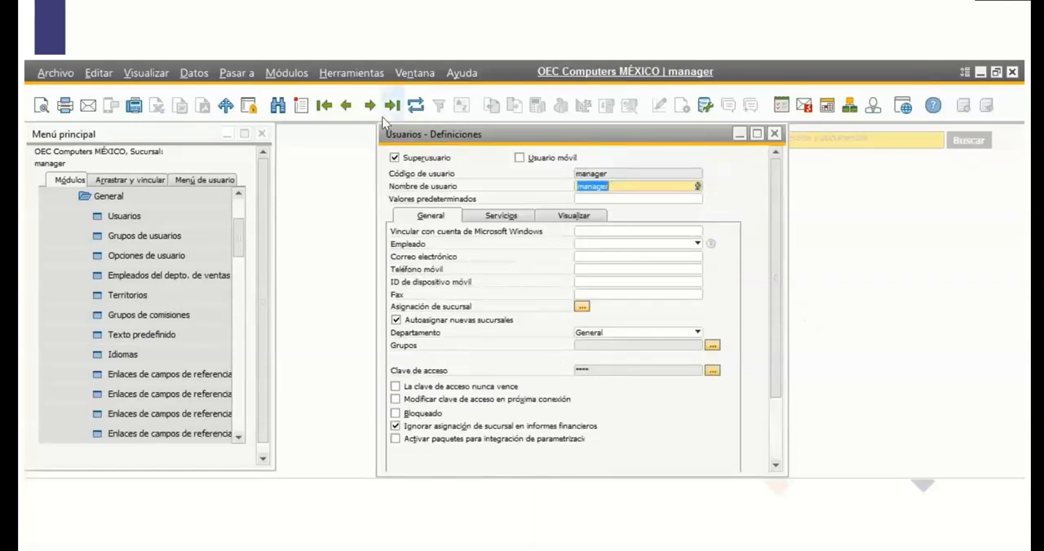
pyautogui.click(367, 112)
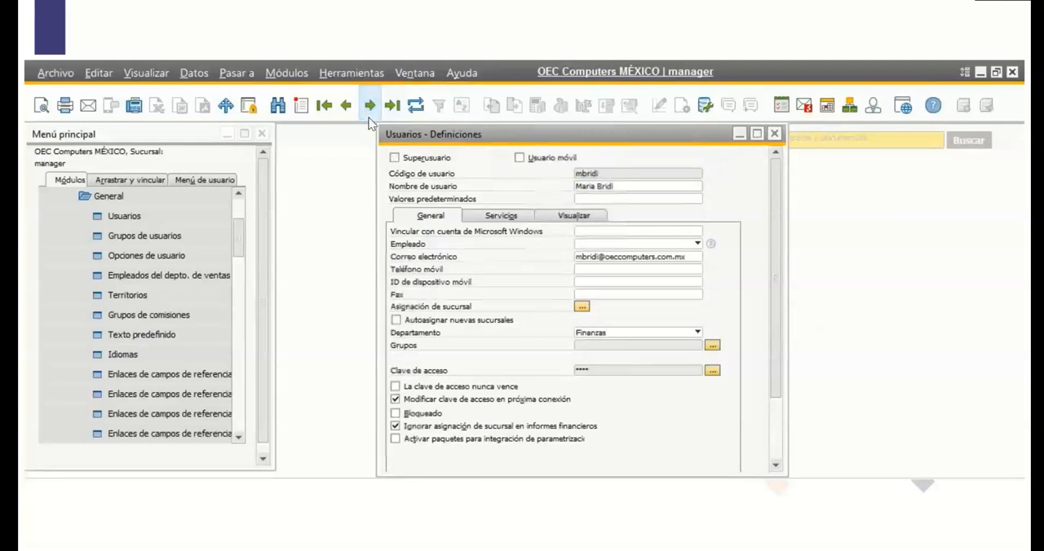
pyautogui.click(582, 305)
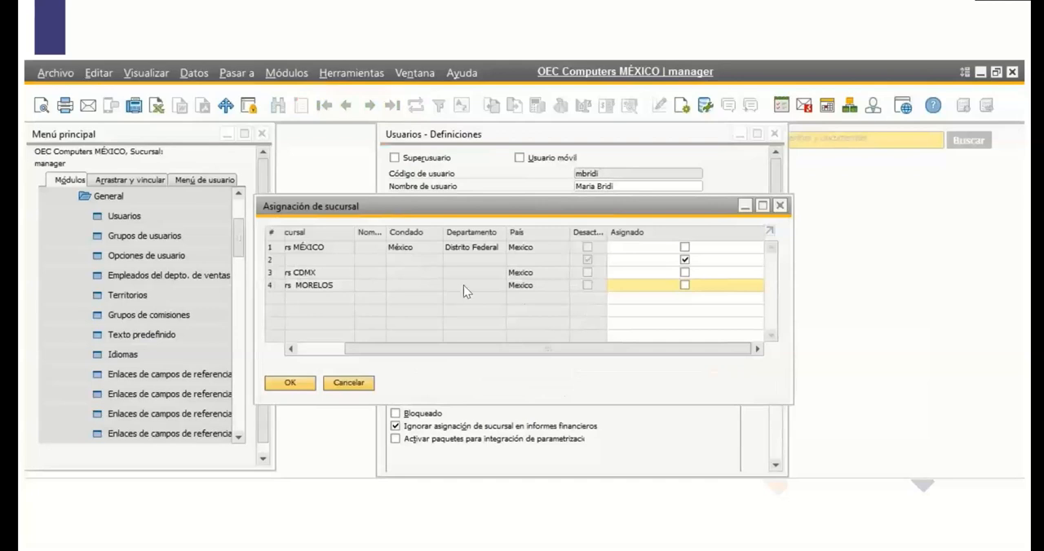
pyautogui.moveTo(433, 350); pyautogui.dragTo(478, 329)
pyautogui.click(685, 260)
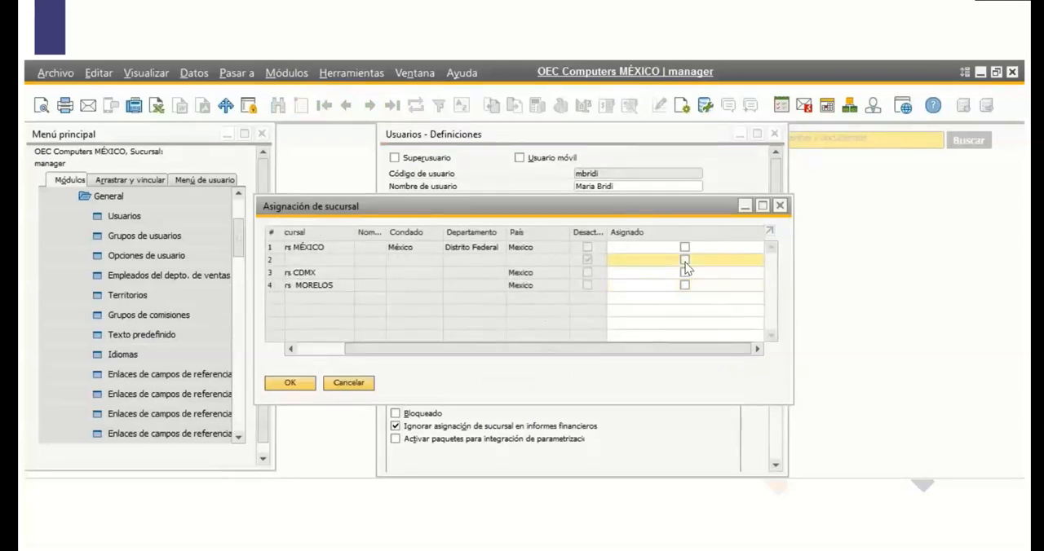
pyautogui.click(685, 284)
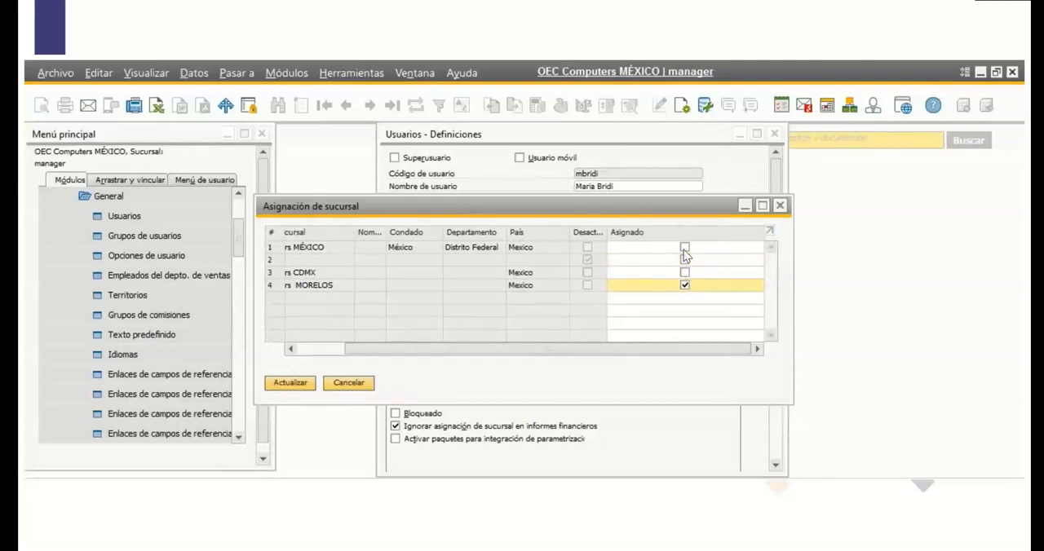
pyautogui.moveTo(519, 347); pyautogui.dragTo(375, 340)
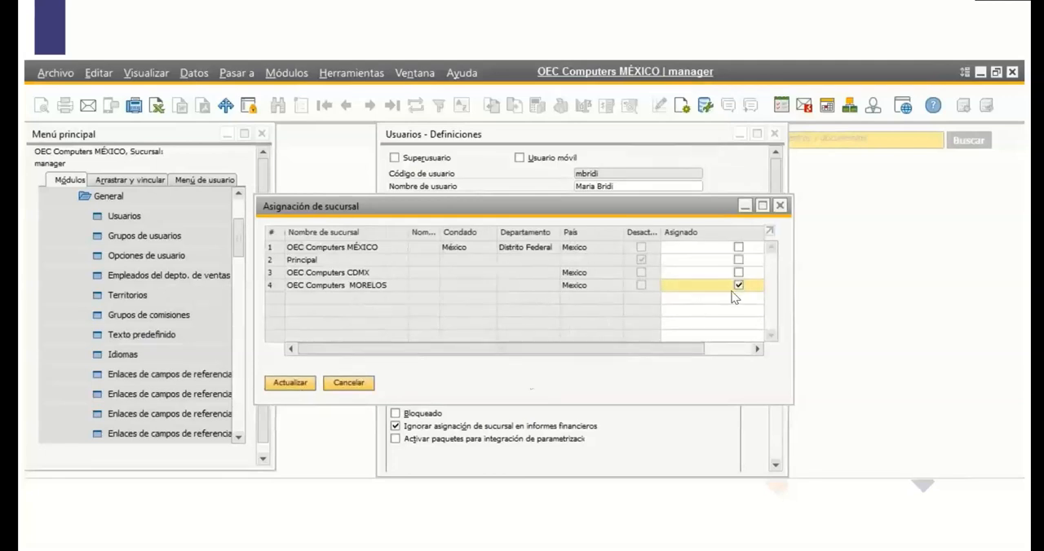
# Confirm this user's branch assignment, update the user record and close the user definitions.
pyautogui.click(298, 383)
pyautogui.click(298, 384)
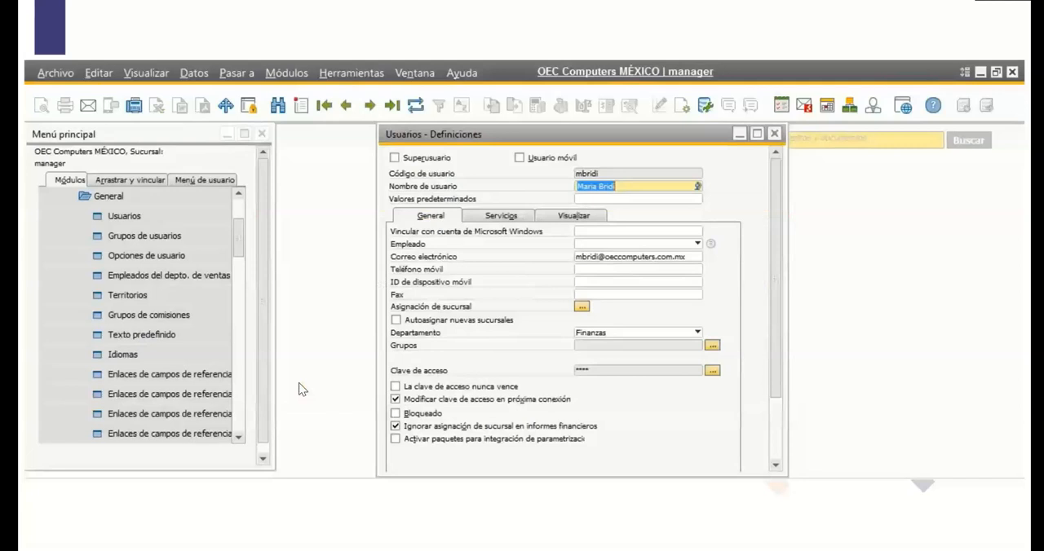
pyautogui.moveTo(775, 330); pyautogui.dragTo(773, 412)
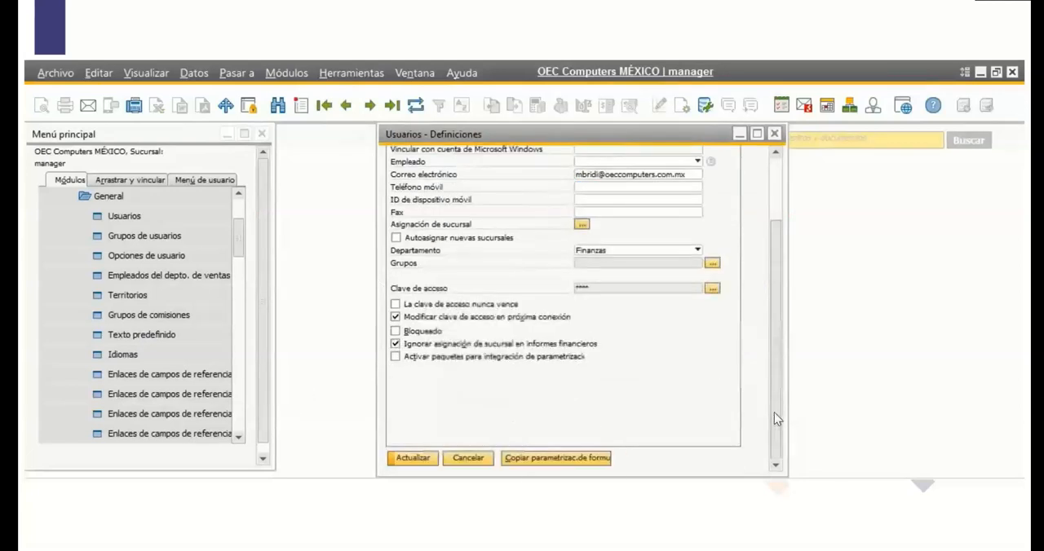
pyautogui.click(420, 461)
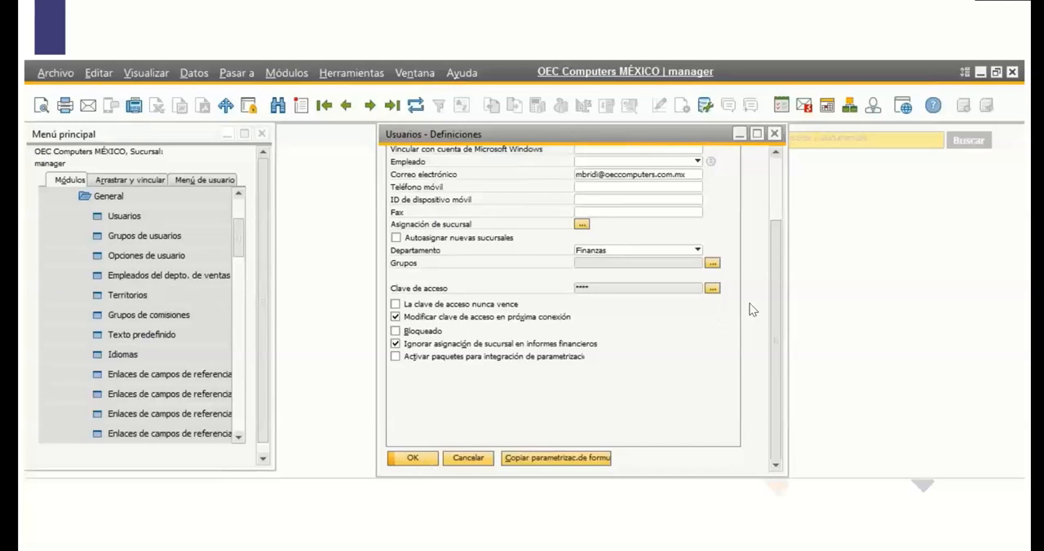
pyautogui.moveTo(770, 300); pyautogui.dragTo(777, 253)
pyautogui.click(413, 458)
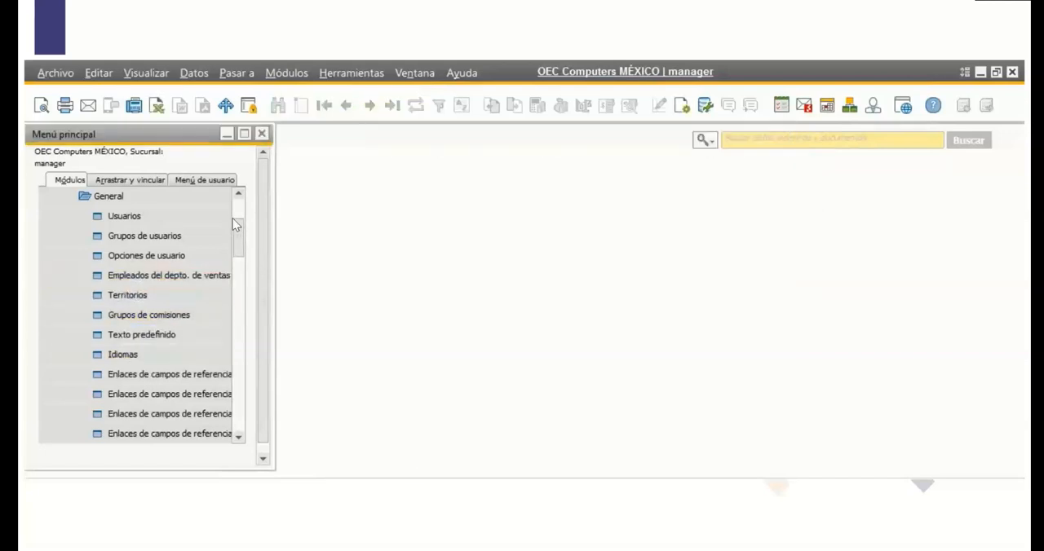
pyautogui.click(201, 199)
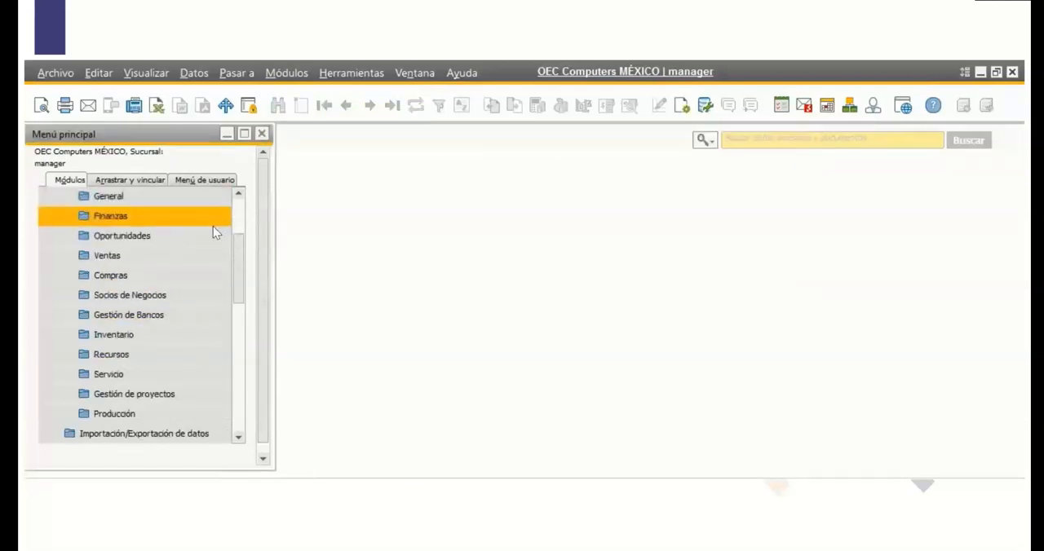
pyautogui.click(172, 216)
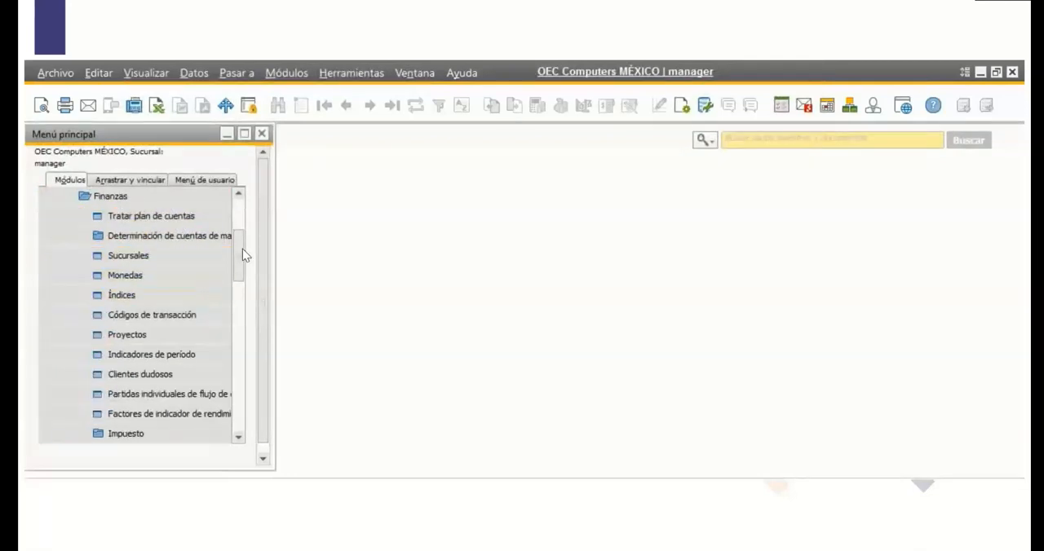
pyautogui.scroll(-2, 242, 249)
pyautogui.scroll(2, 243, 260)
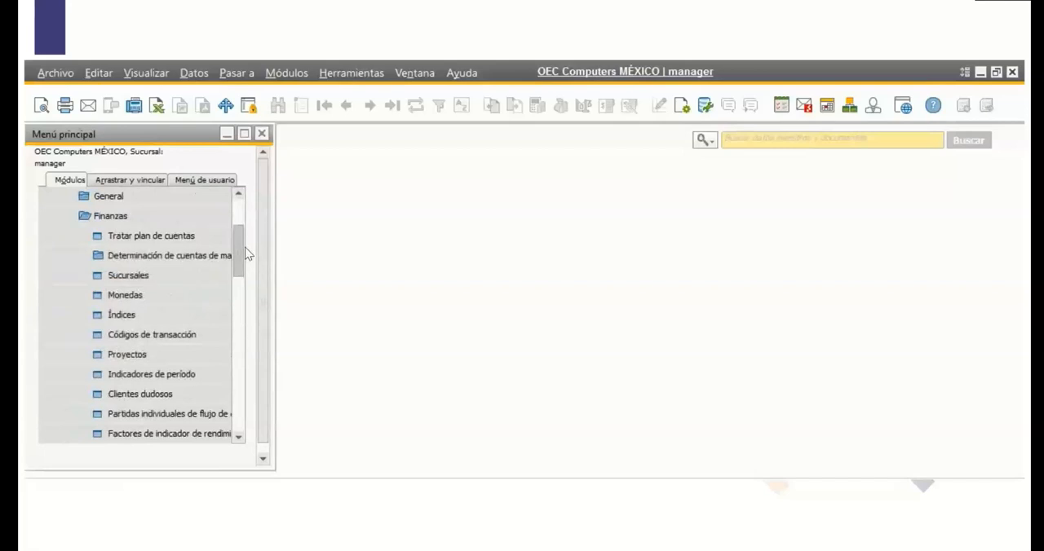
pyautogui.scroll(-2, 246, 255)
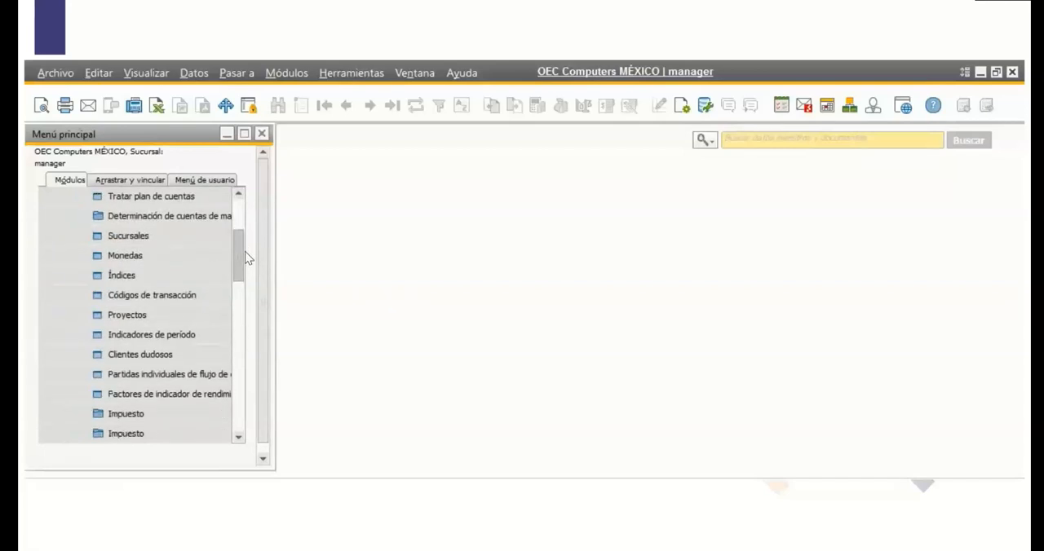
pyautogui.scroll(1, 246, 257)
pyautogui.scroll(3, 244, 251)
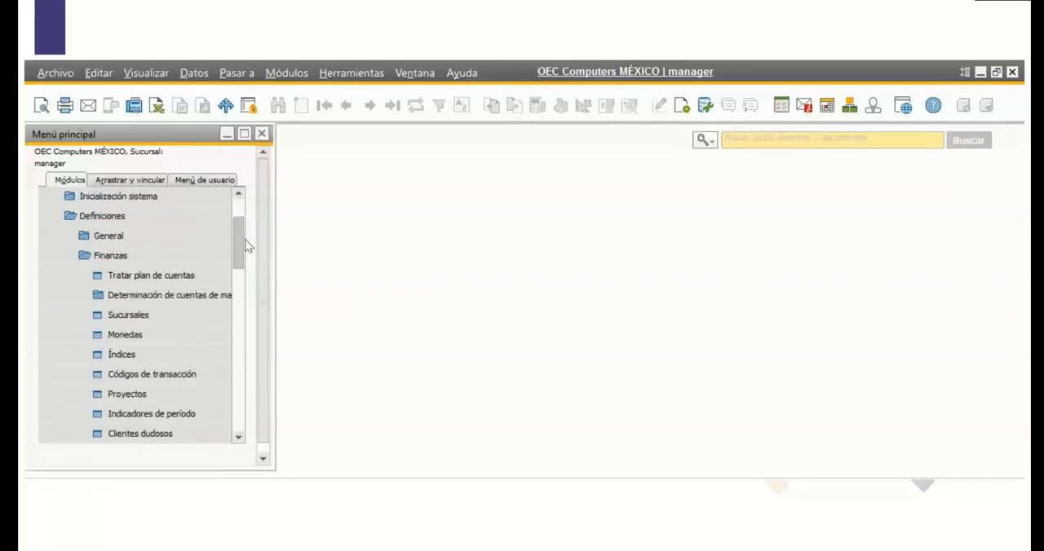
pyautogui.click(168, 213)
# Switch the search to menu entries, search for "al" and open the Almacenes definitions.
pyautogui.click(703, 140)
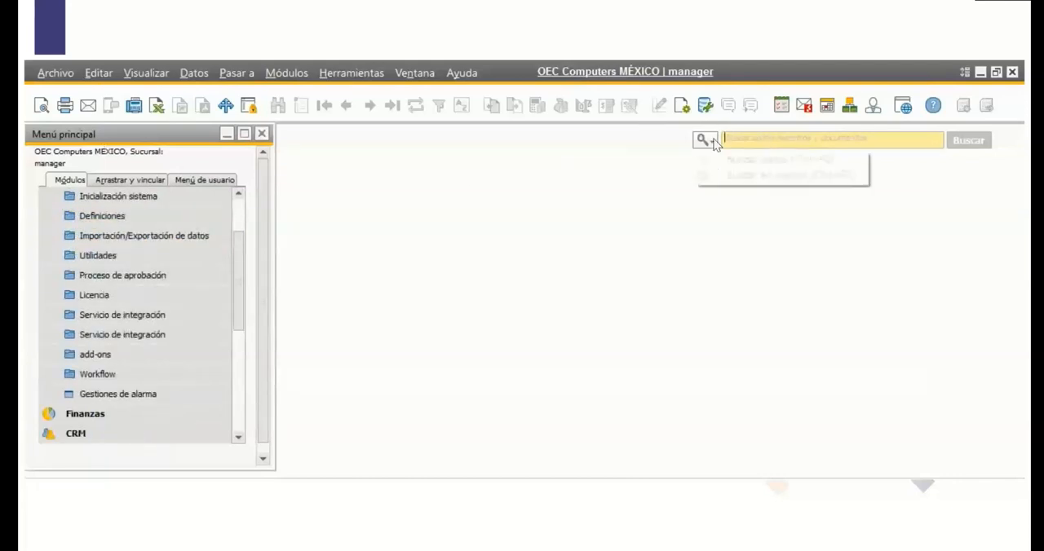
pyautogui.click(743, 176)
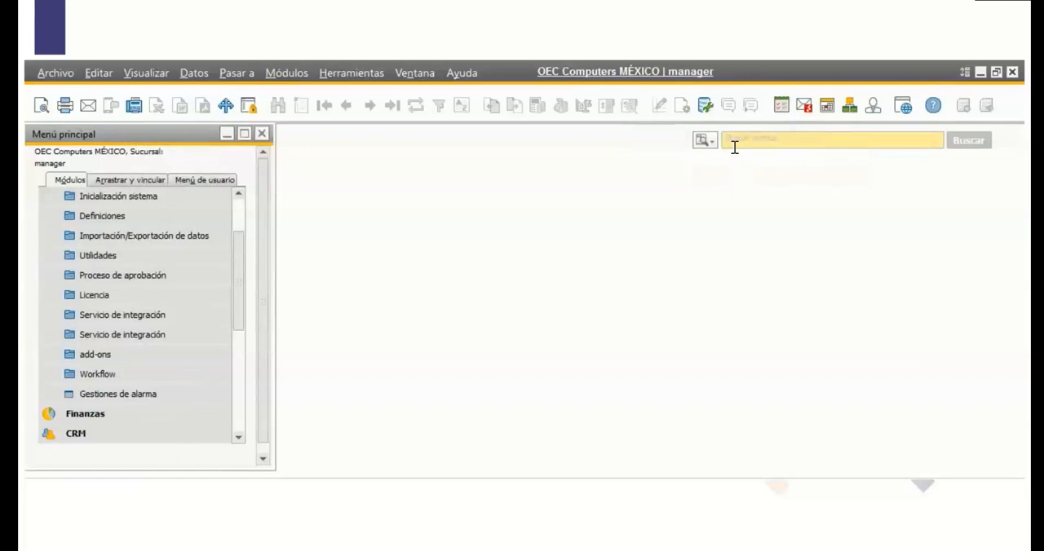
pyautogui.click(726, 139)
pyautogui.write('al')
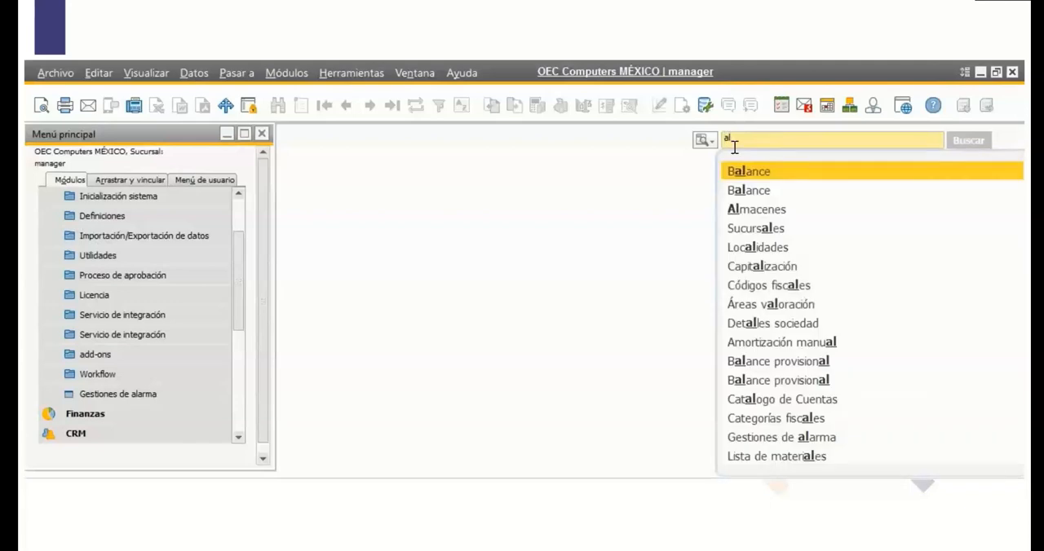
pyautogui.click(775, 210)
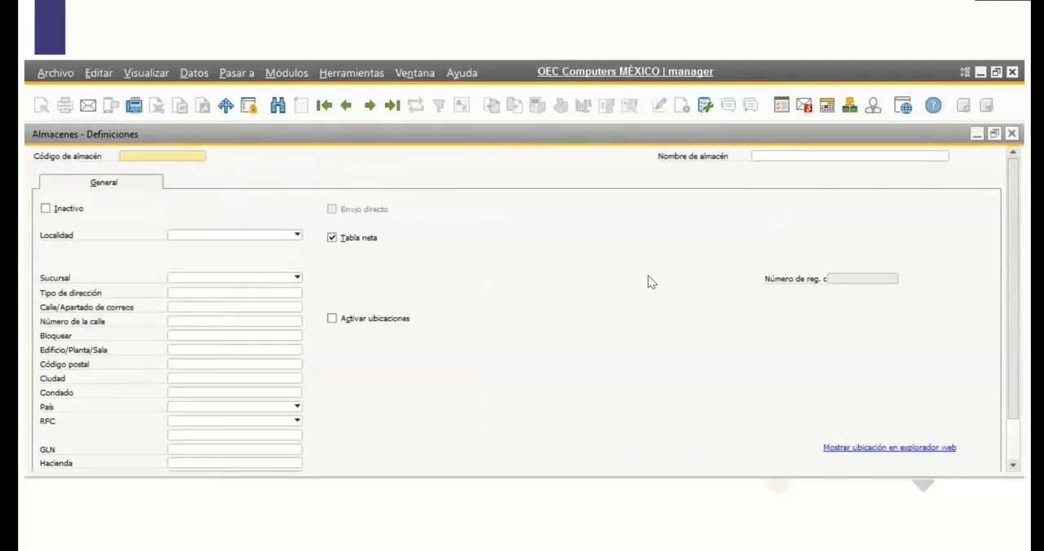
# Review the branch and address fields of warehouse 01, Almacén general, and display the last warehouse record, 07 almacén morelos.
pyautogui.click(367, 112)
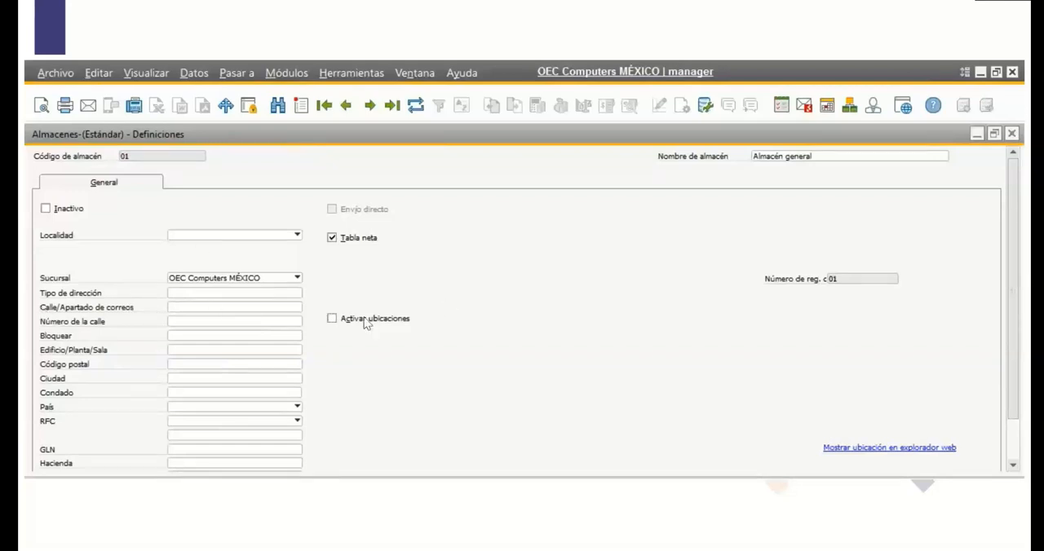
pyautogui.moveTo(1010, 263); pyautogui.dragTo(1021, 380)
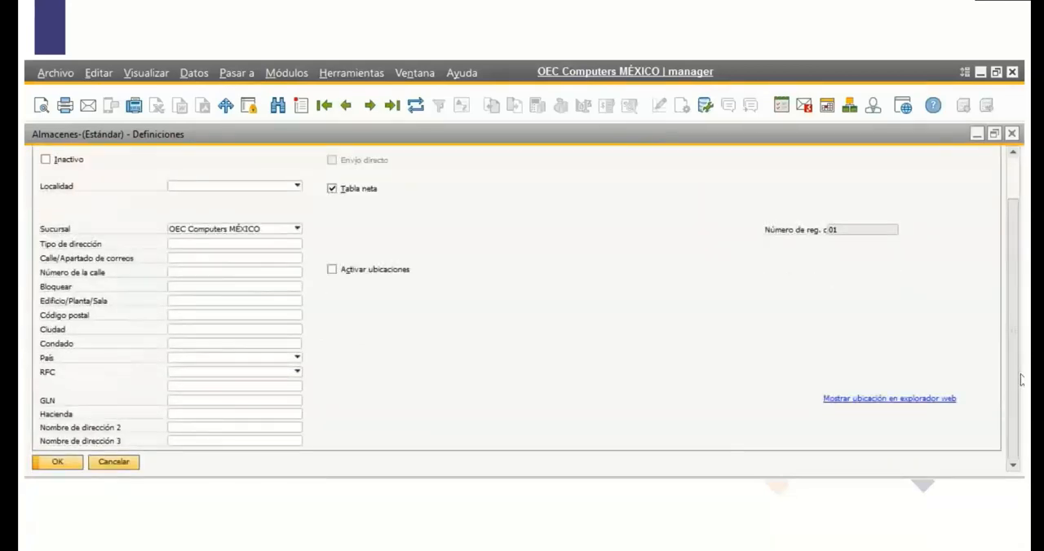
pyautogui.moveTo(1021, 358); pyautogui.dragTo(1023, 313)
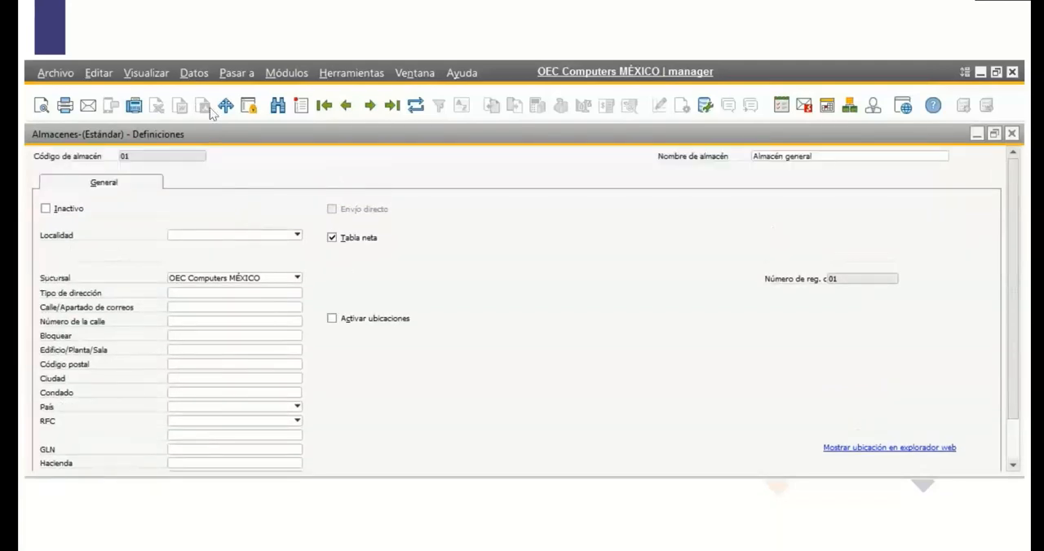
pyautogui.click(389, 108)
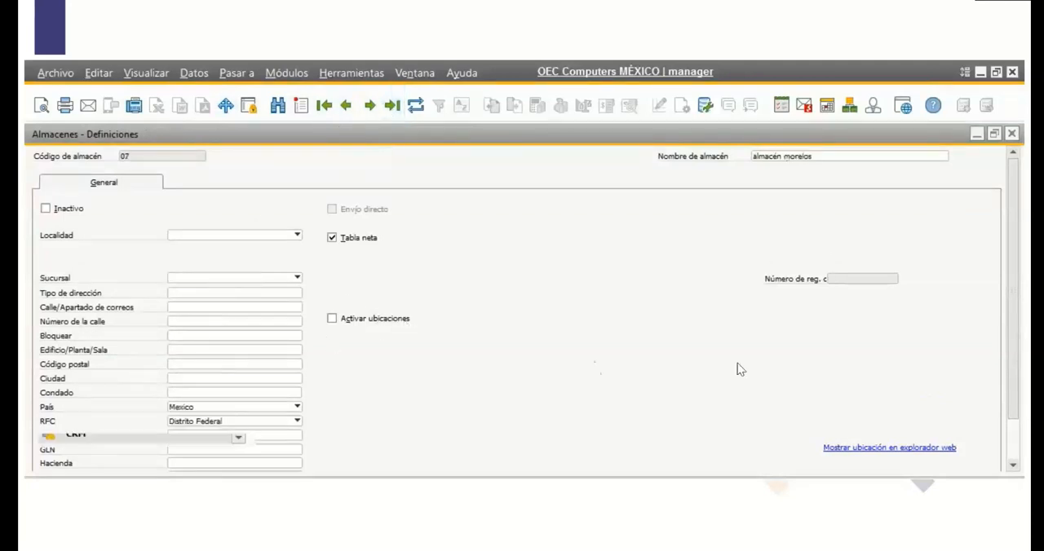
# Review the remaining address fields and the Localidad options of warehouse 07, almacen morelos.
pyautogui.scroll(-2, 1011, 373)
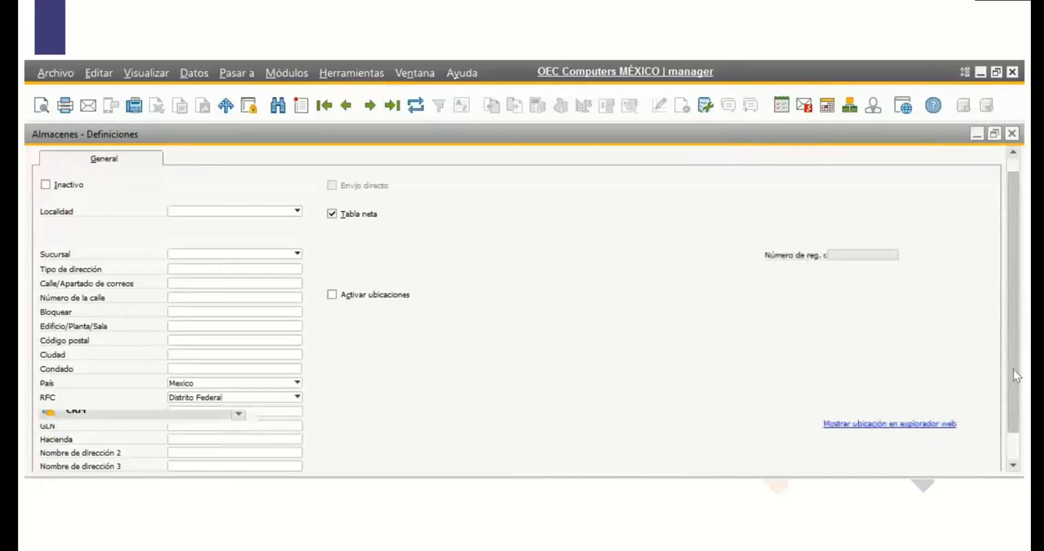
pyautogui.scroll(-2, 1012, 396)
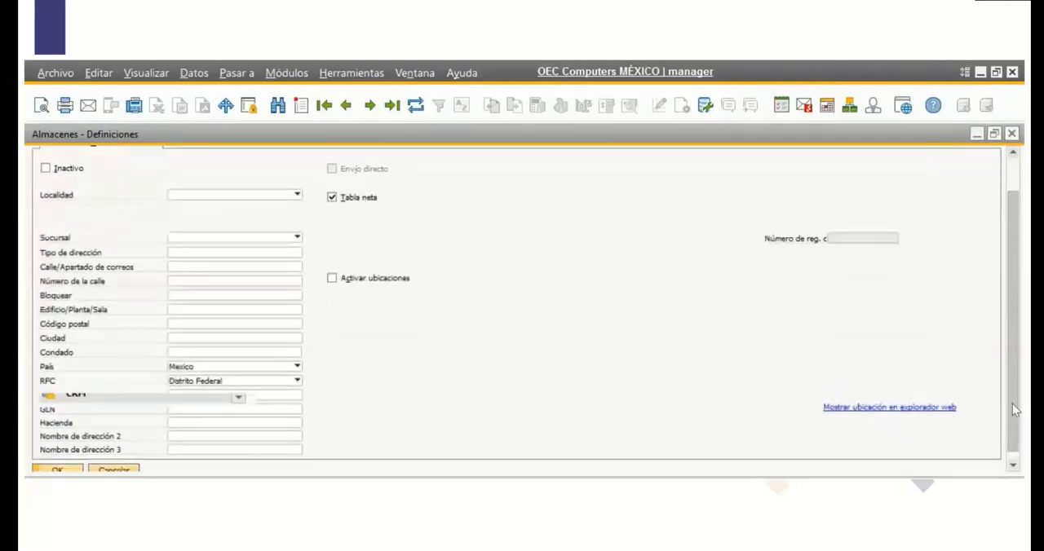
pyautogui.scroll(4, 1012, 403)
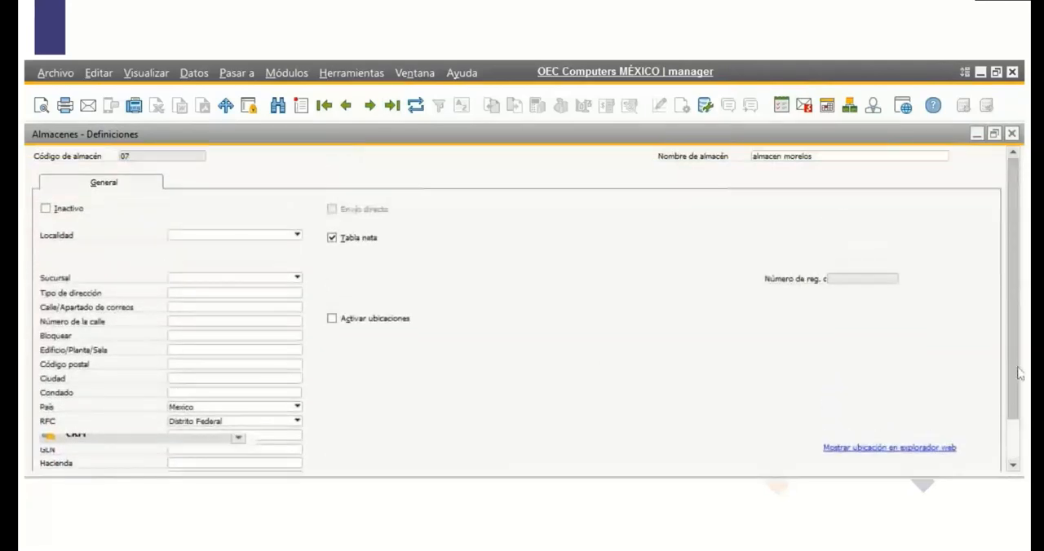
pyautogui.click(297, 242)
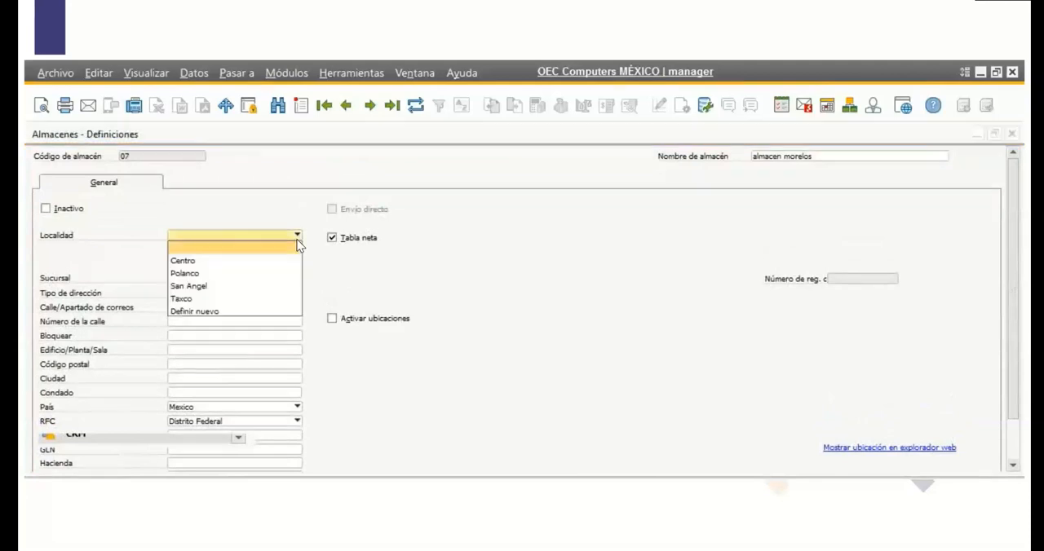
pyautogui.click(347, 287)
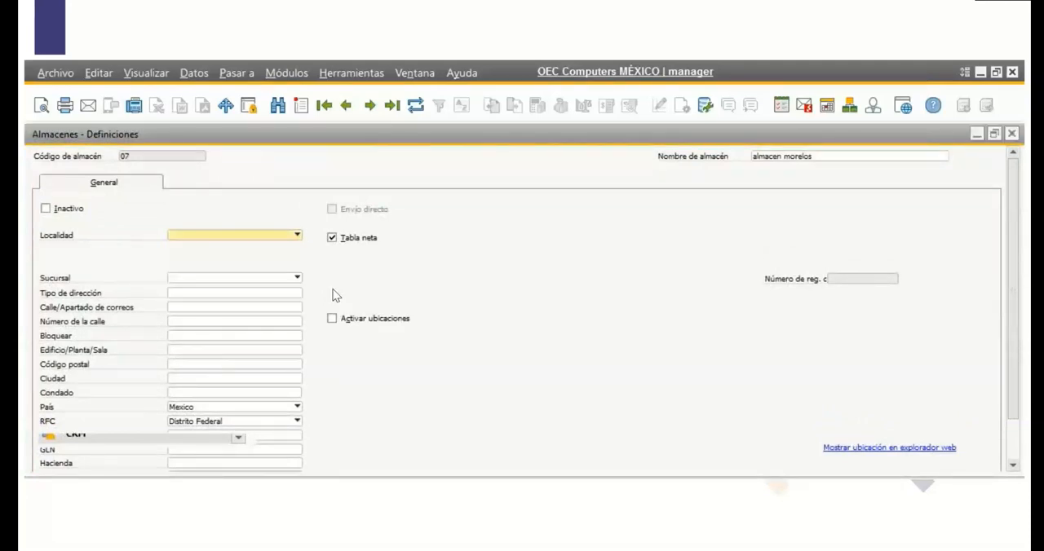
# Assign warehouse 07, almacen morelos, to the OEC Computers MORELOS branch and update the record.
pyautogui.click(297, 281)
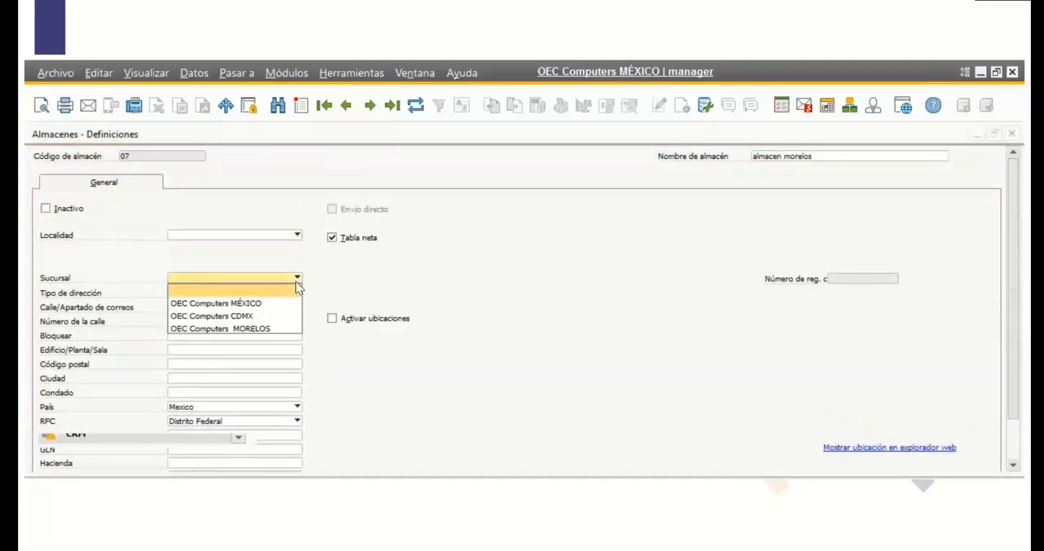
pyautogui.click(273, 328)
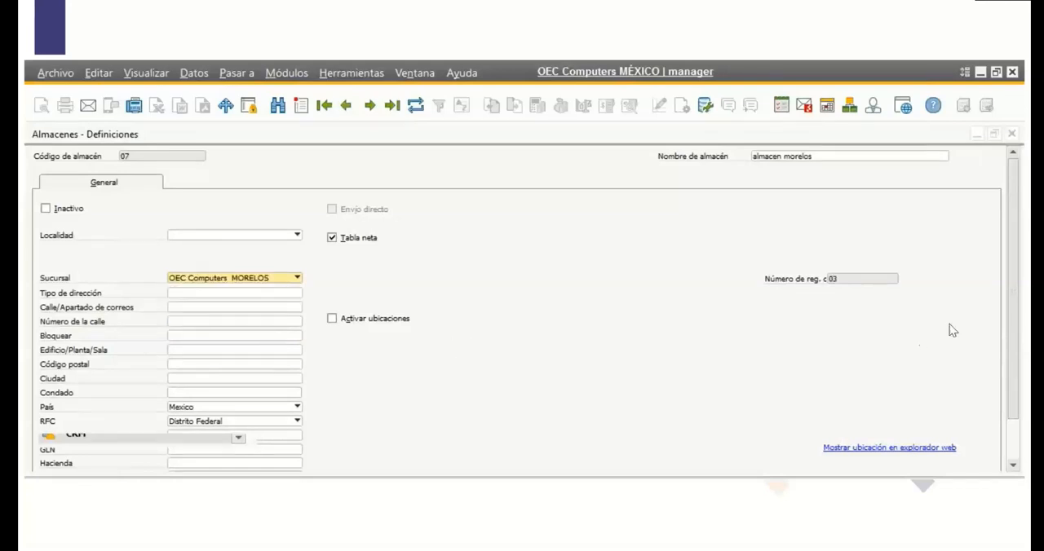
pyautogui.scroll(-2, 1011, 312)
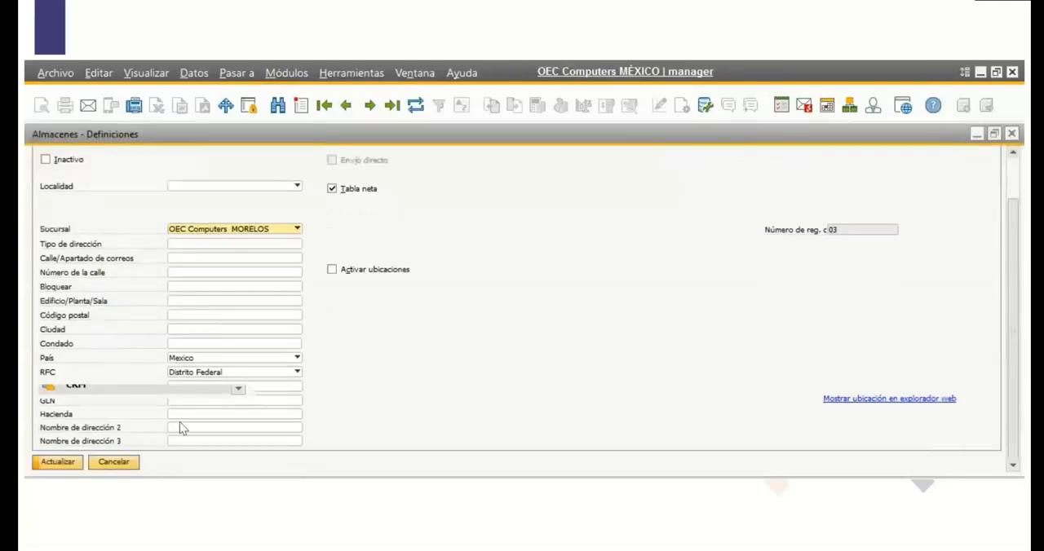
pyautogui.click(61, 461)
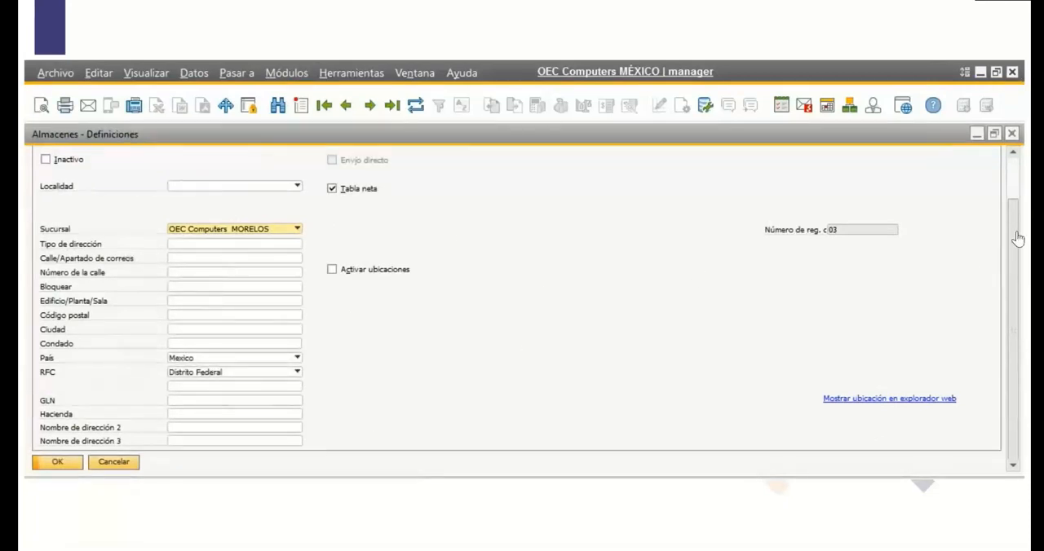
# Display warehouse 06, almacen cdmx, set its Sucursal to OEC Computers CDMX and update the record.
pyautogui.moveTo(1014, 208); pyautogui.dragTo(1009, 160)
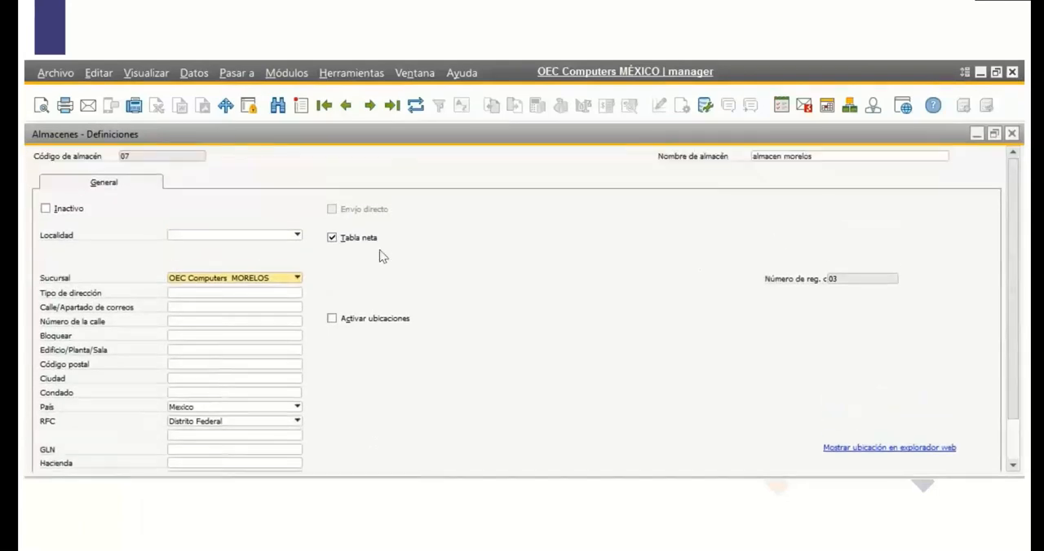
pyautogui.click(345, 103)
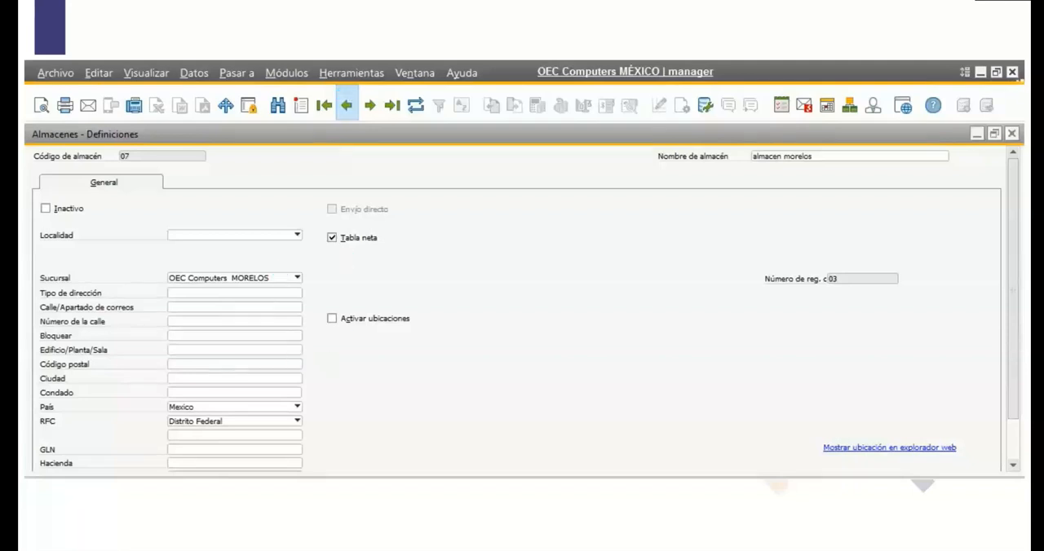
pyautogui.click(347, 106)
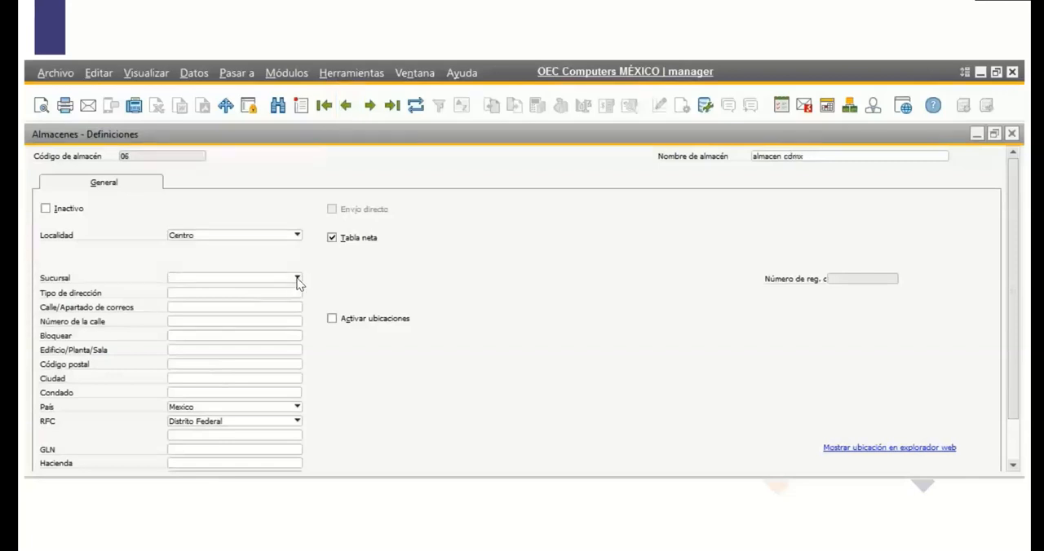
pyautogui.click(298, 280)
pyautogui.click(257, 328)
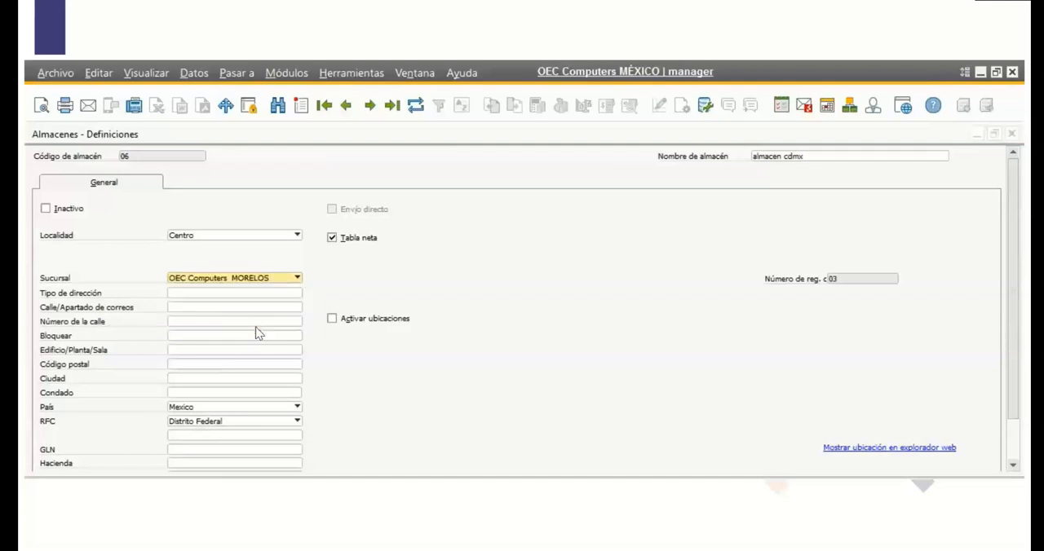
pyautogui.click(283, 279)
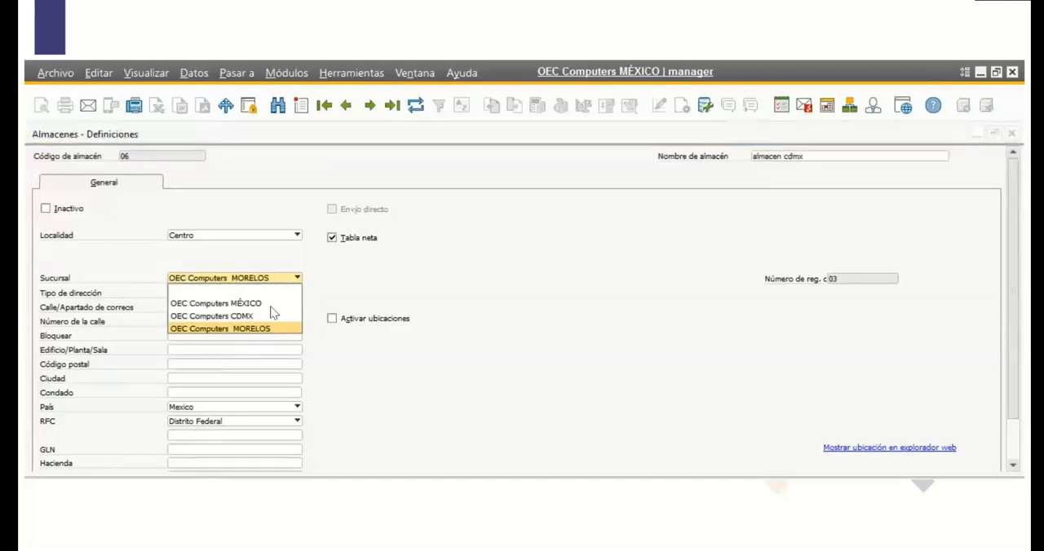
pyautogui.click(273, 316)
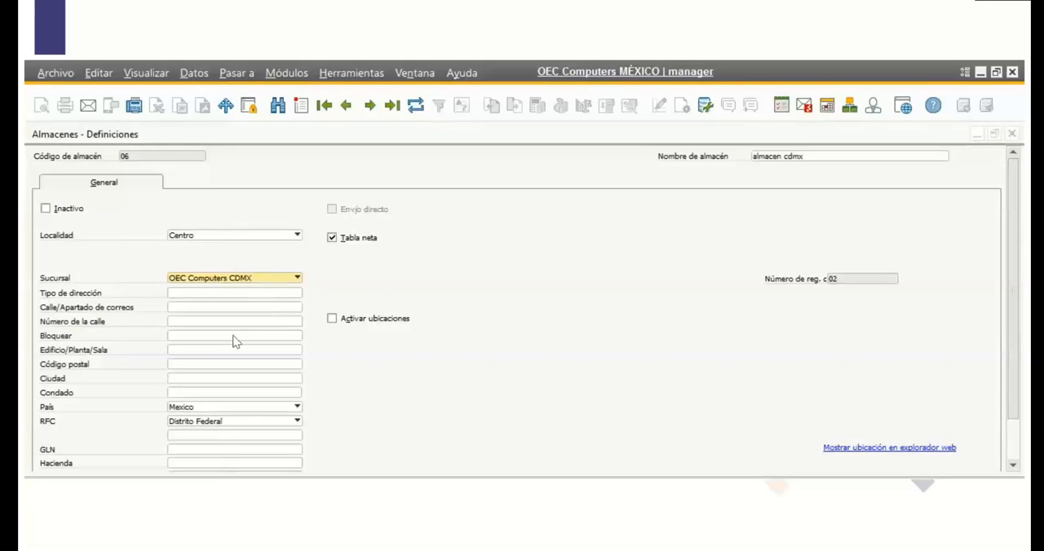
pyautogui.click(1012, 287)
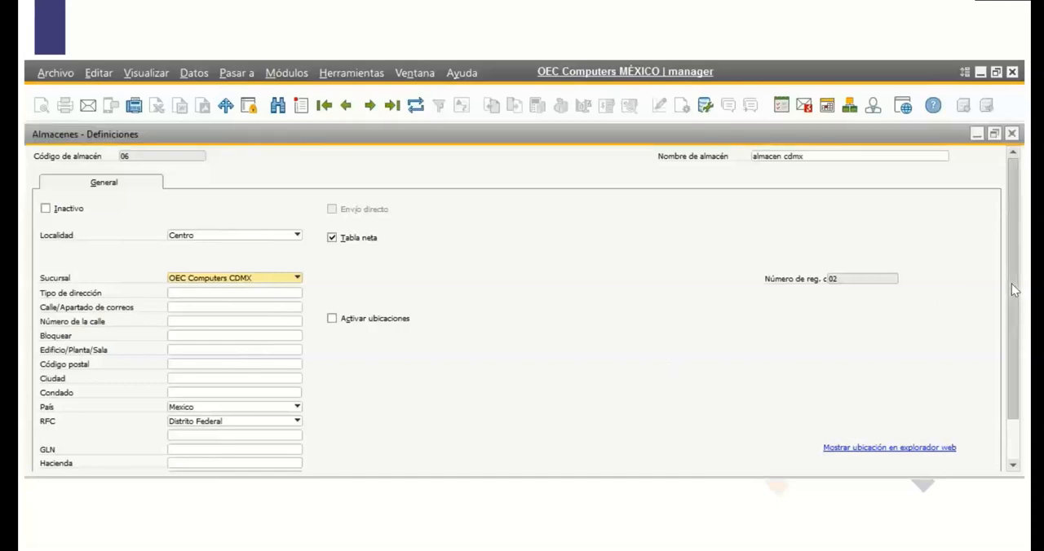
pyautogui.moveTo(1010, 284); pyautogui.dragTo(1012, 350)
pyautogui.click(72, 461)
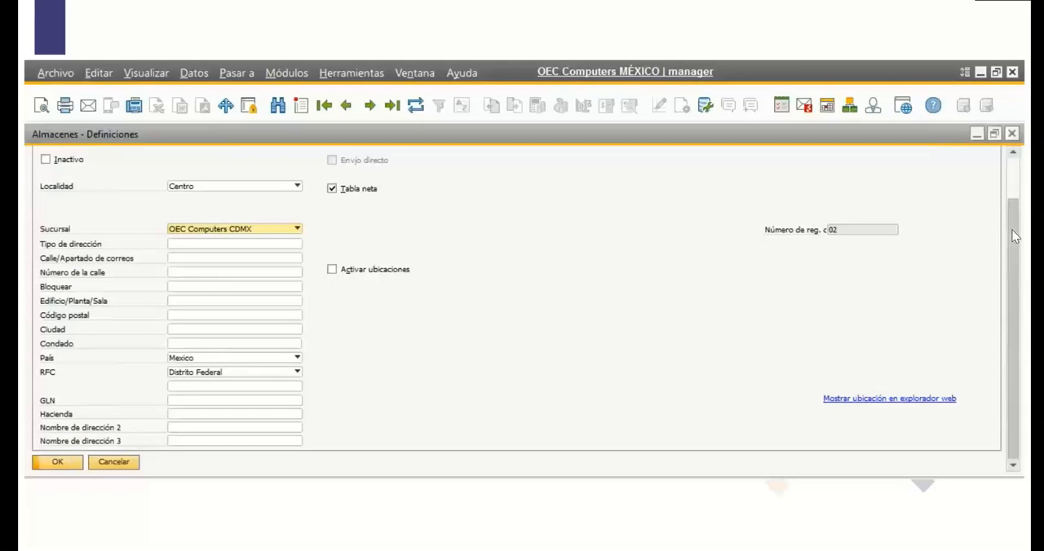
# Review the Sucursal options of warehouse 05, Almacen de Localizaciones, and close the warehouse definitions.
pyautogui.scroll(1, 1017, 204)
pyautogui.click(347, 106)
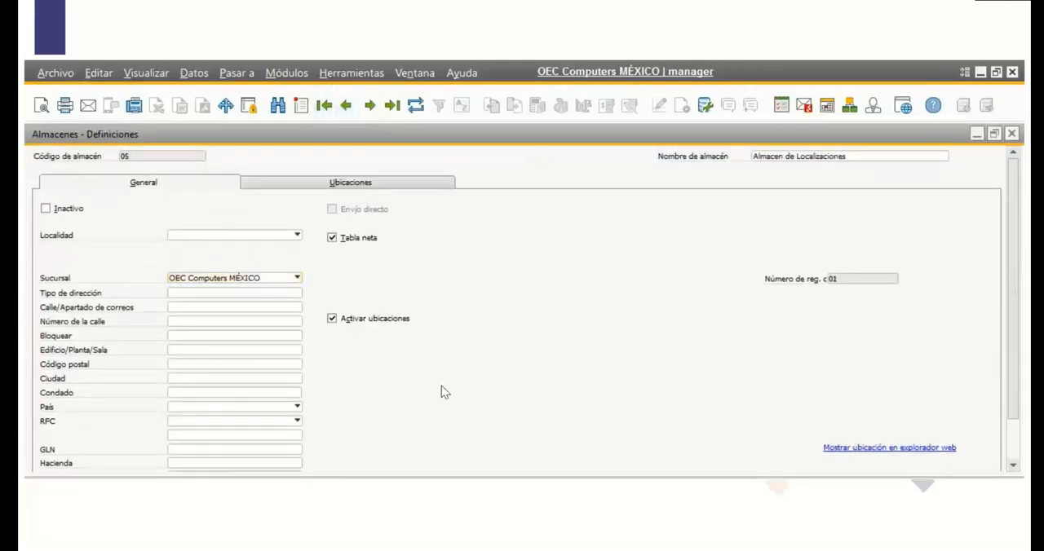
pyautogui.click(296, 278)
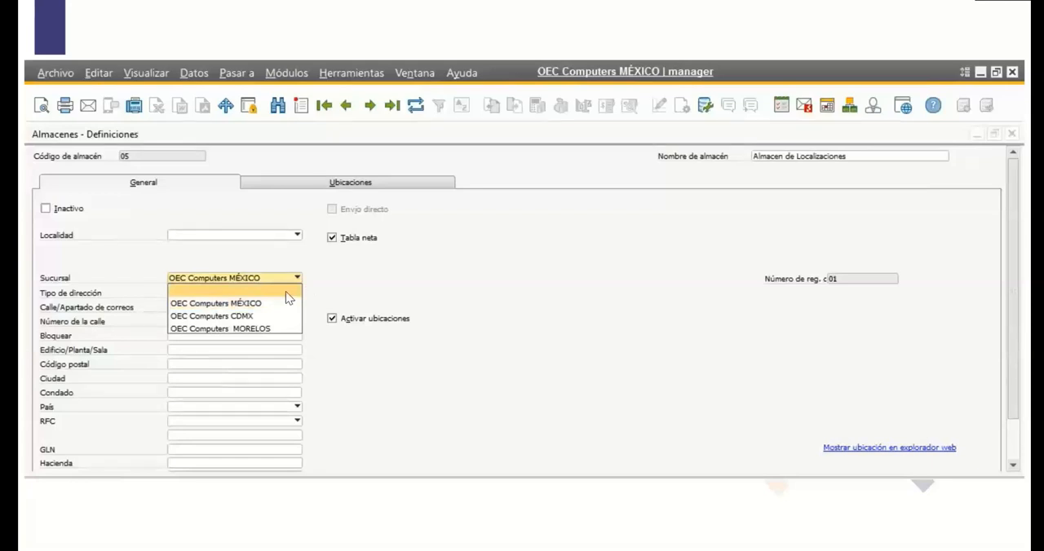
pyautogui.click(425, 299)
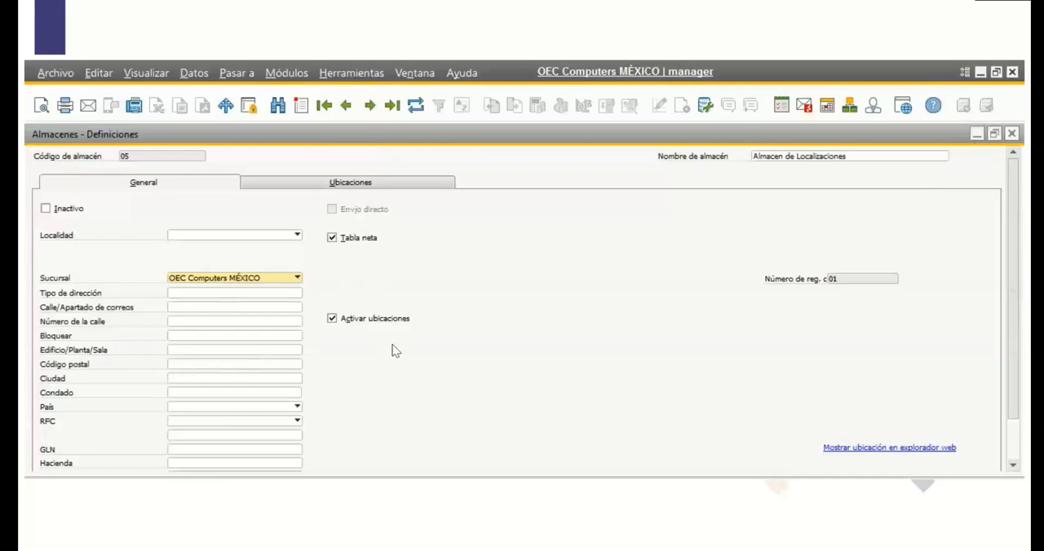
pyautogui.click(1011, 133)
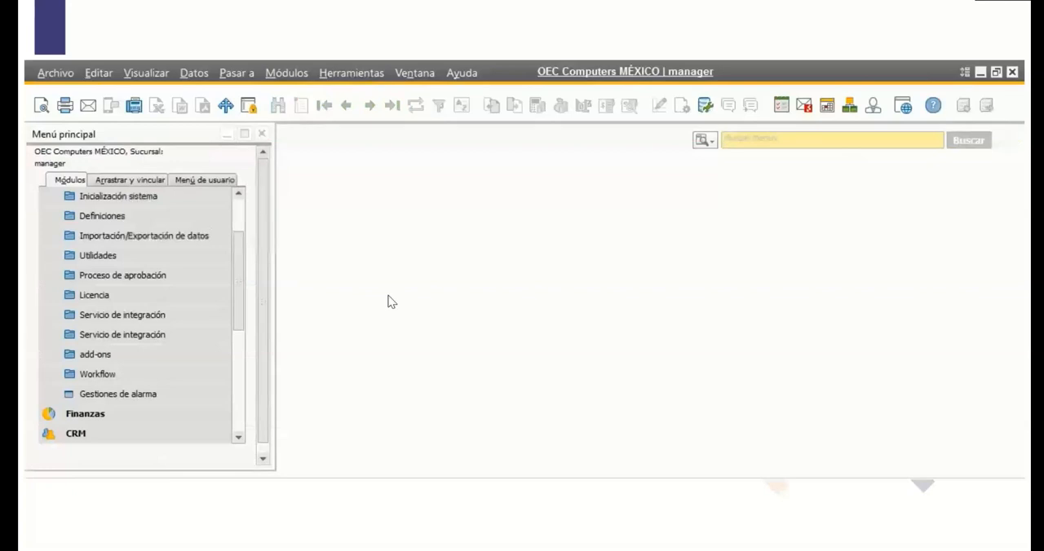
# Collapse the Gestión module, expand Socios de Negocios and open Datos maestros socio de negocios.
pyautogui.moveTo(242, 250); pyautogui.dragTo(241, 211)
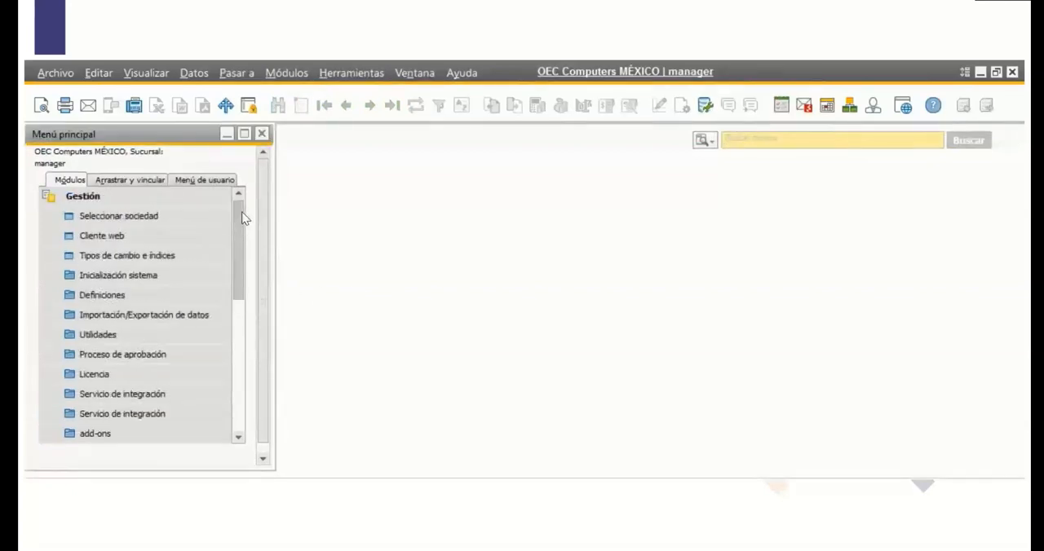
pyautogui.moveTo(242, 256); pyautogui.dragTo(238, 214)
pyautogui.click(143, 199)
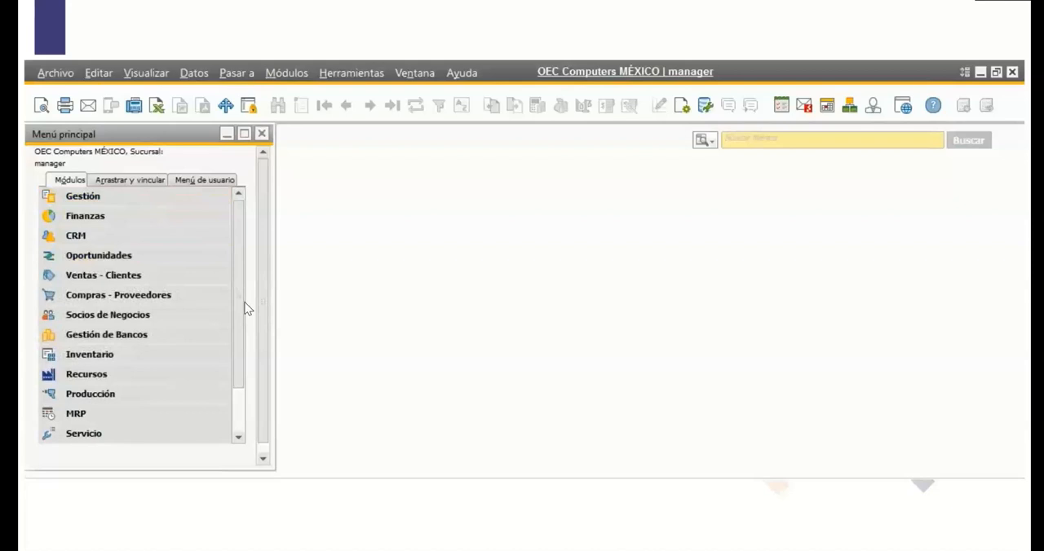
pyautogui.click(152, 316)
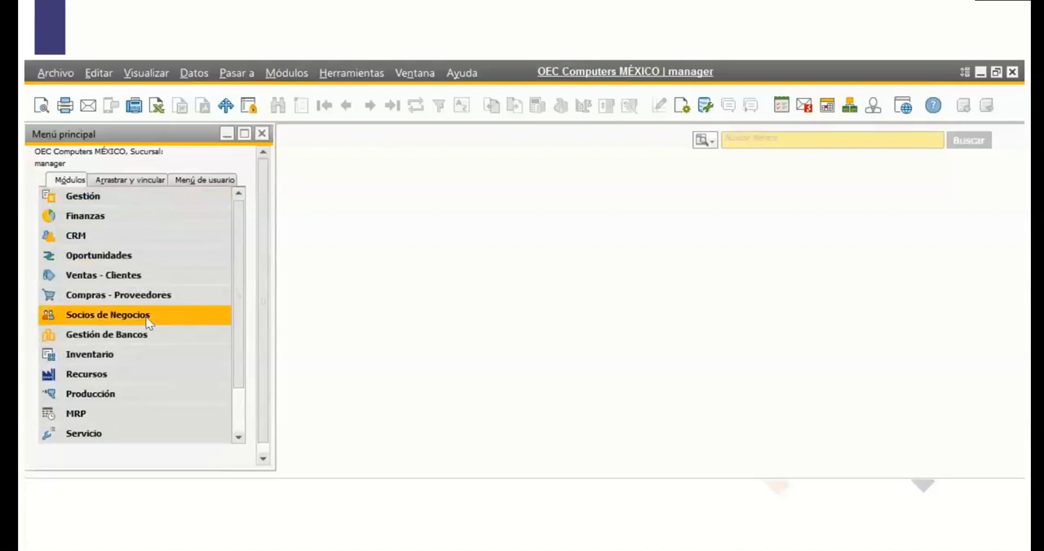
pyautogui.click(162, 334)
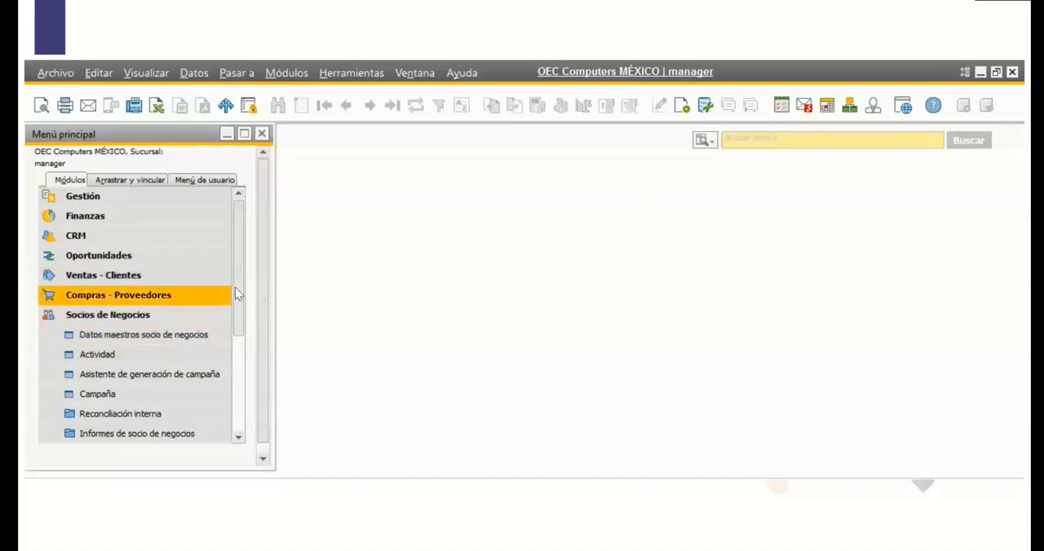
pyautogui.click(181, 337)
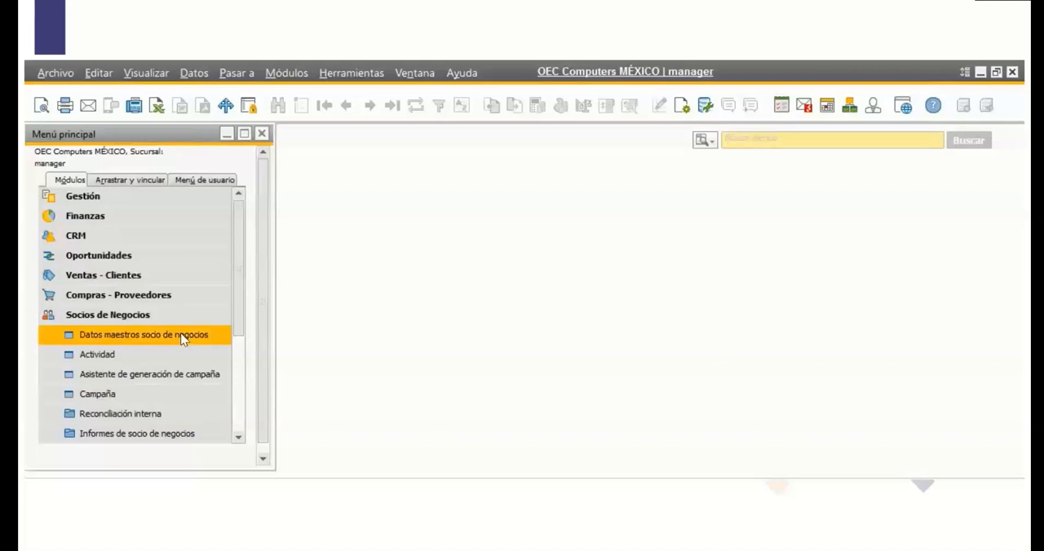
pyautogui.click(133, 335)
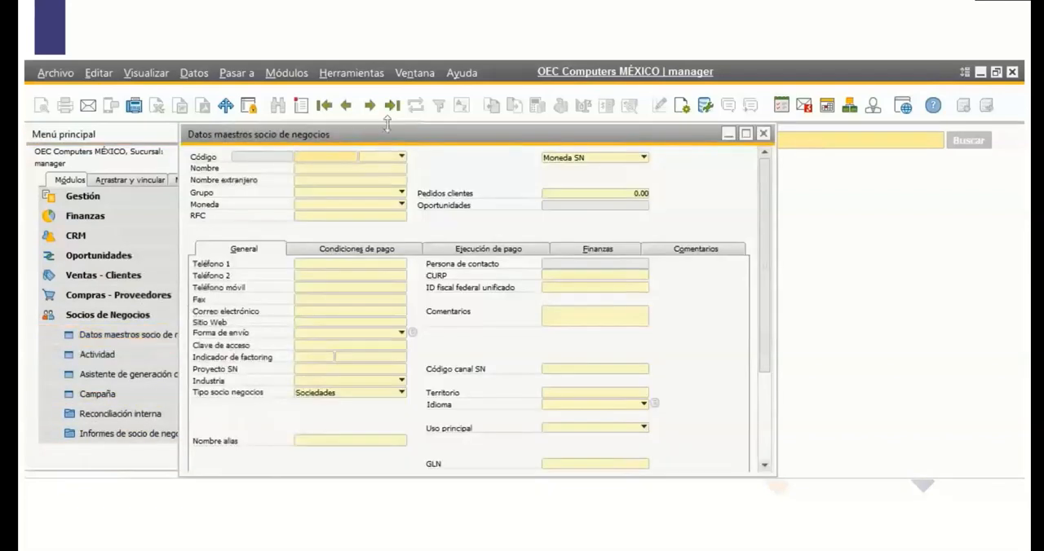
# Display business partner C1111, Cliente Mostrador, review its branch assignment, then close the assignment and the record.
pyautogui.click(371, 106)
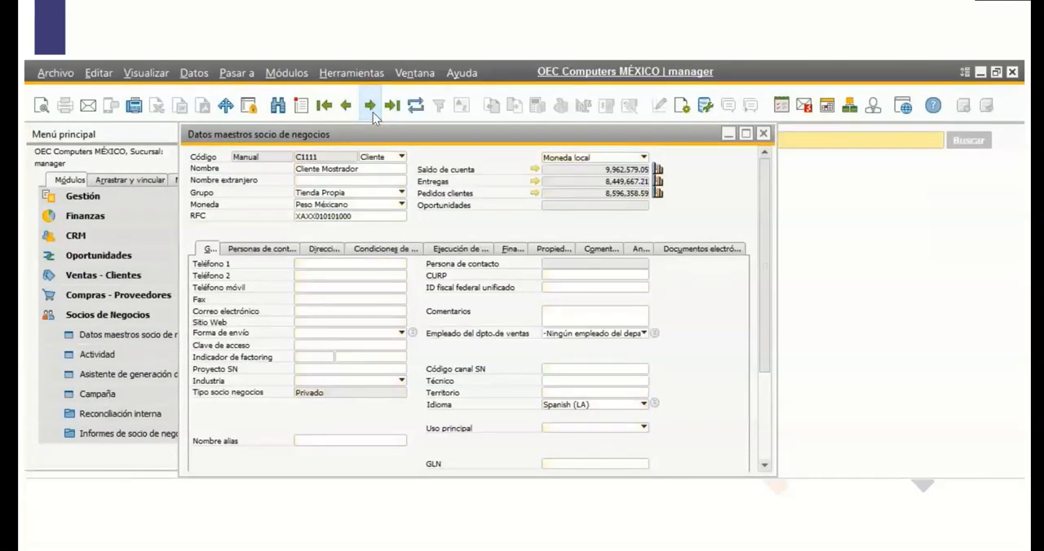
pyautogui.moveTo(769, 198); pyautogui.dragTo(769, 272)
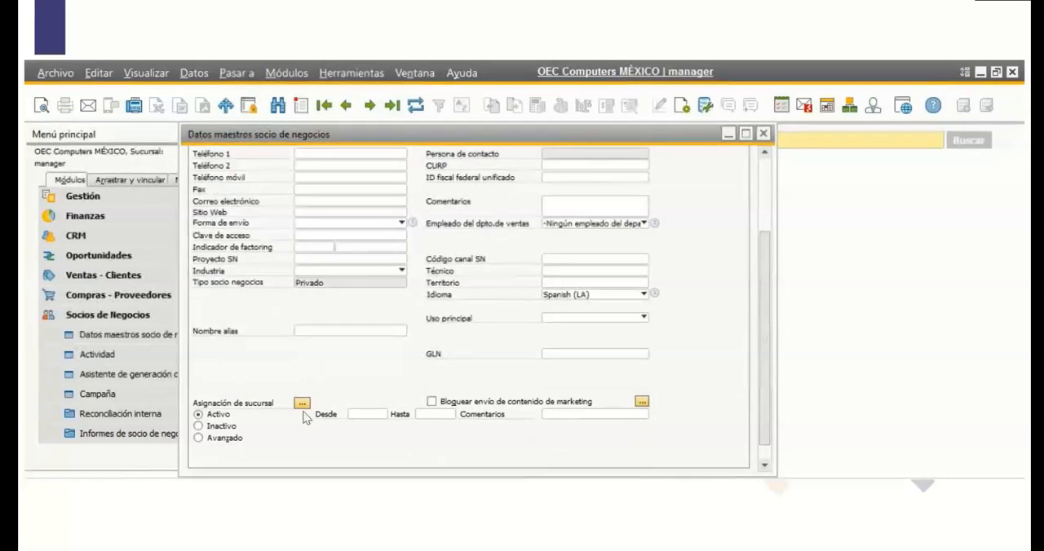
pyautogui.moveTo(770, 270); pyautogui.dragTo(772, 347)
pyautogui.click(301, 384)
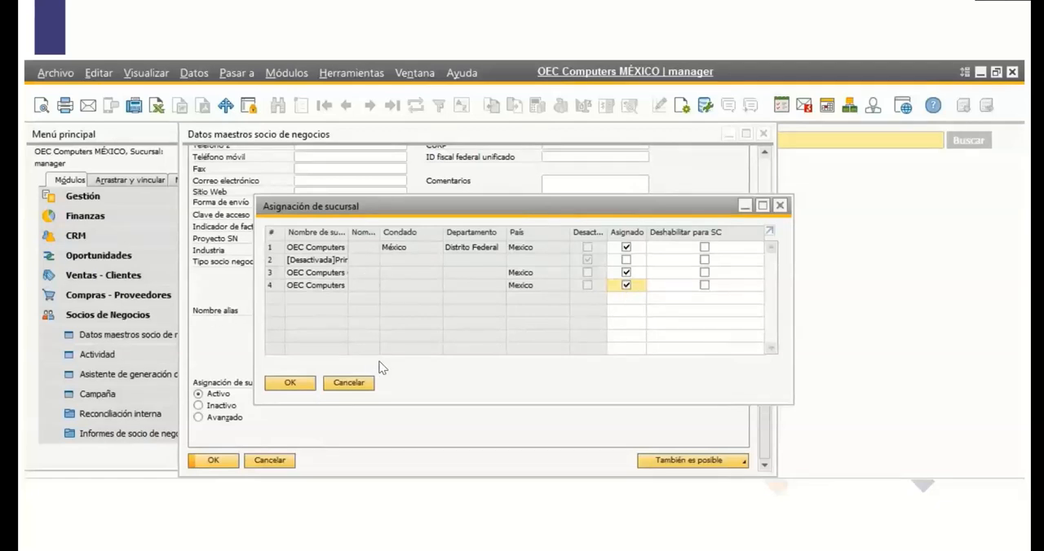
pyautogui.click(287, 382)
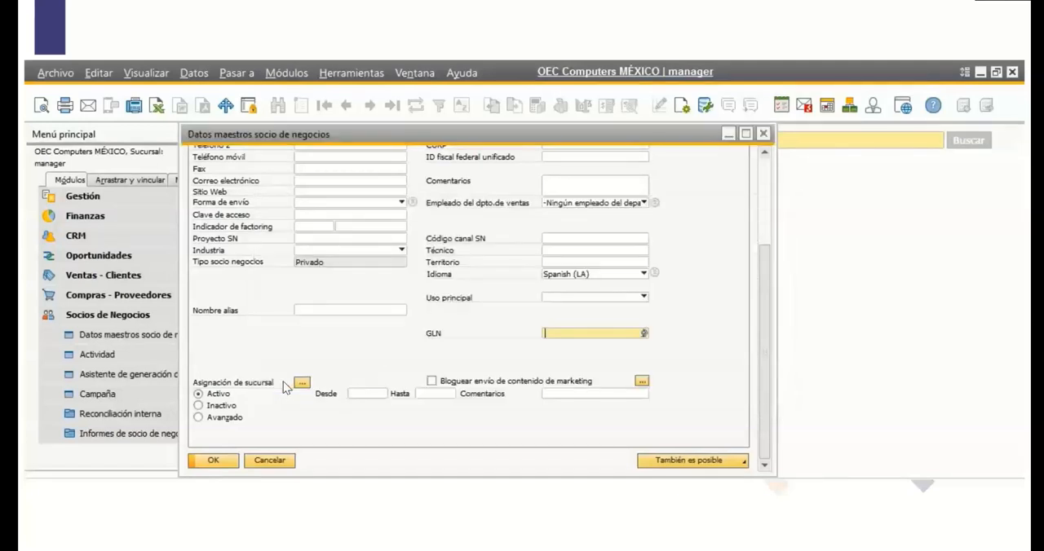
pyautogui.click(214, 461)
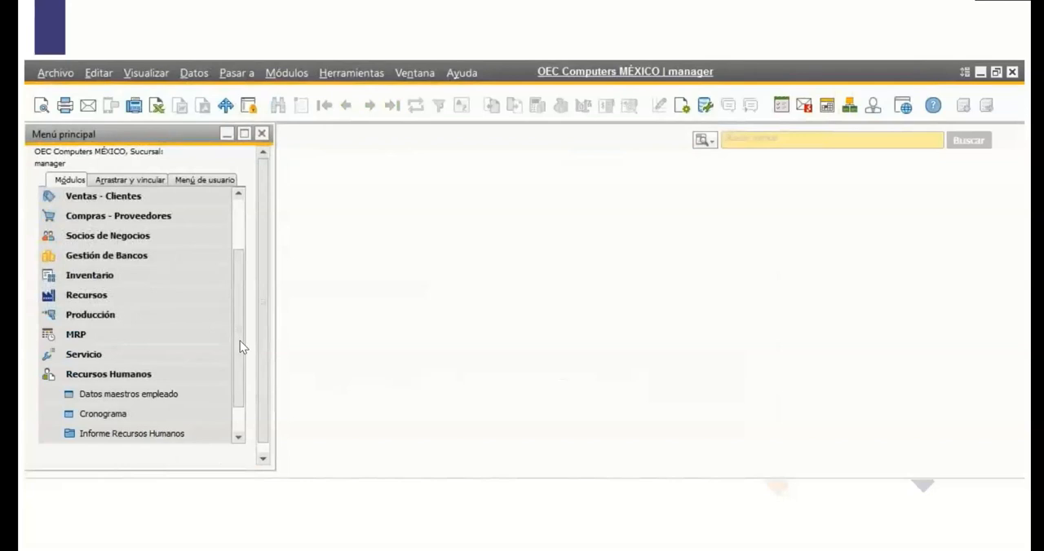
# Open Datos maestros empleado in the Recursos Humanos module.
pyautogui.moveTo(240, 343); pyautogui.dragTo(246, 355)
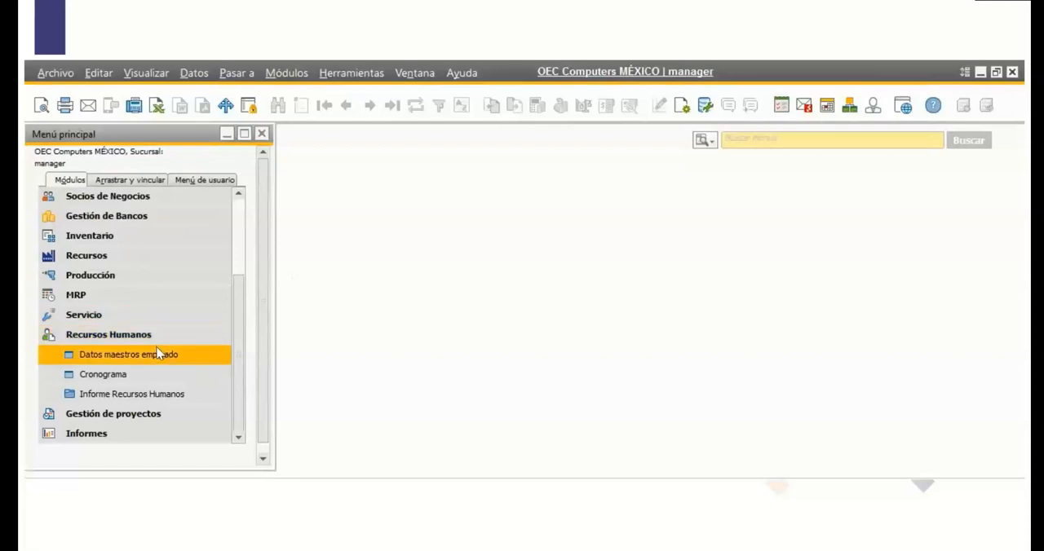
pyautogui.click(102, 356)
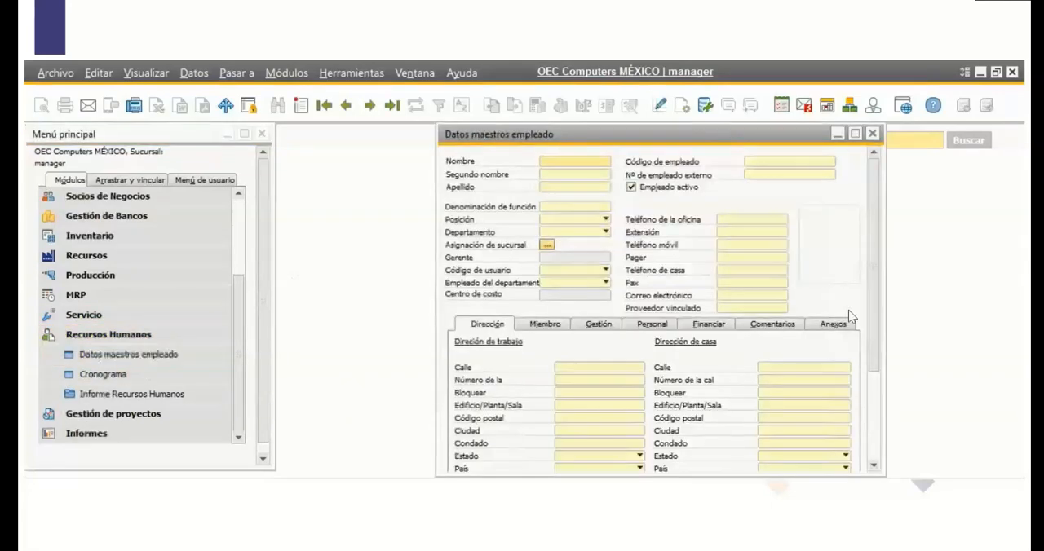
pyautogui.moveTo(874, 194)
pyautogui.mouseDown()
pyautogui.moveTo(878, 233)
pyautogui.moveTo(882, 186)
pyautogui.mouseUp()
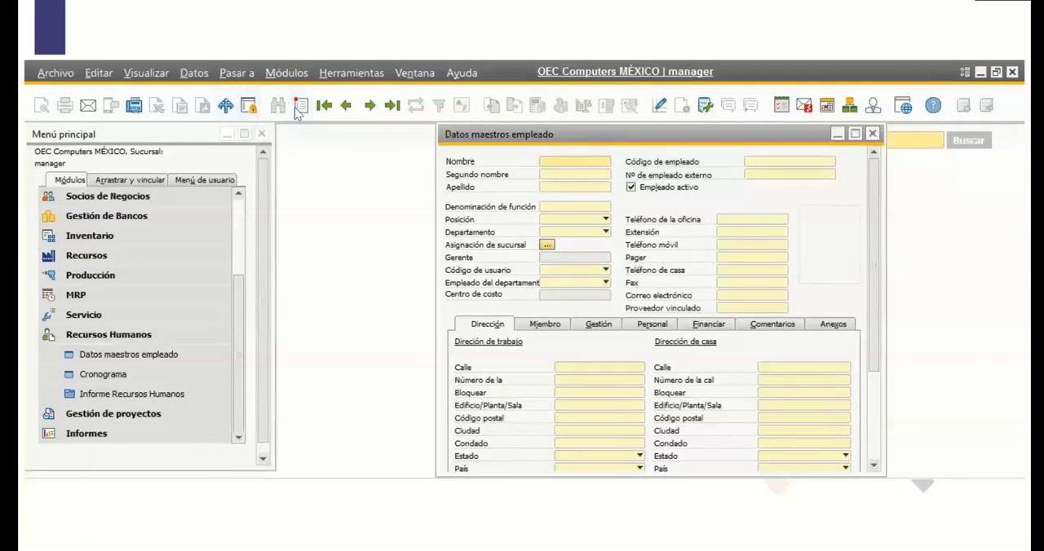
# Find all employees with *, display the sixth employee in the list, then view the linked sales employee definitions and close them.
pyautogui.moveTo(870, 225)
pyautogui.mouseDown()
pyautogui.moveTo(872, 259)
pyautogui.moveTo(874, 226)
pyautogui.mouseUp()
pyautogui.write('*')
pyautogui.press('Tab')
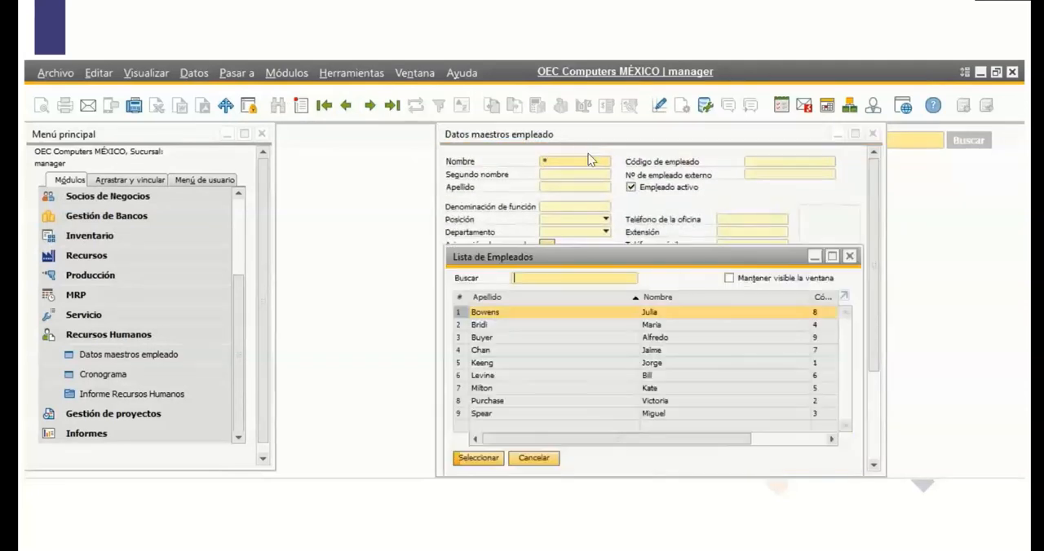
pyautogui.moveTo(649, 442); pyautogui.dragTo(606, 440)
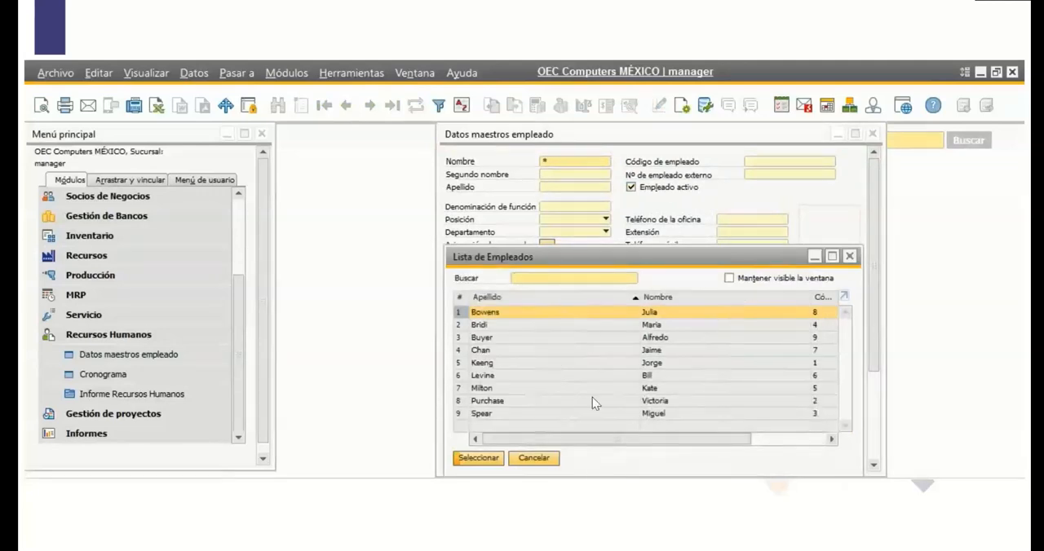
pyautogui.doubleClick(504, 376)
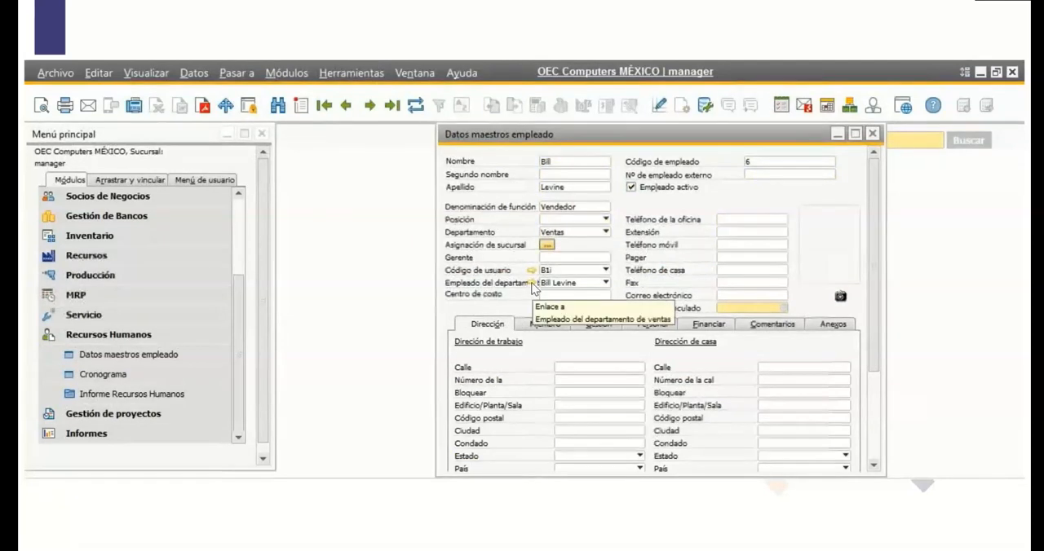
pyautogui.click(531, 284)
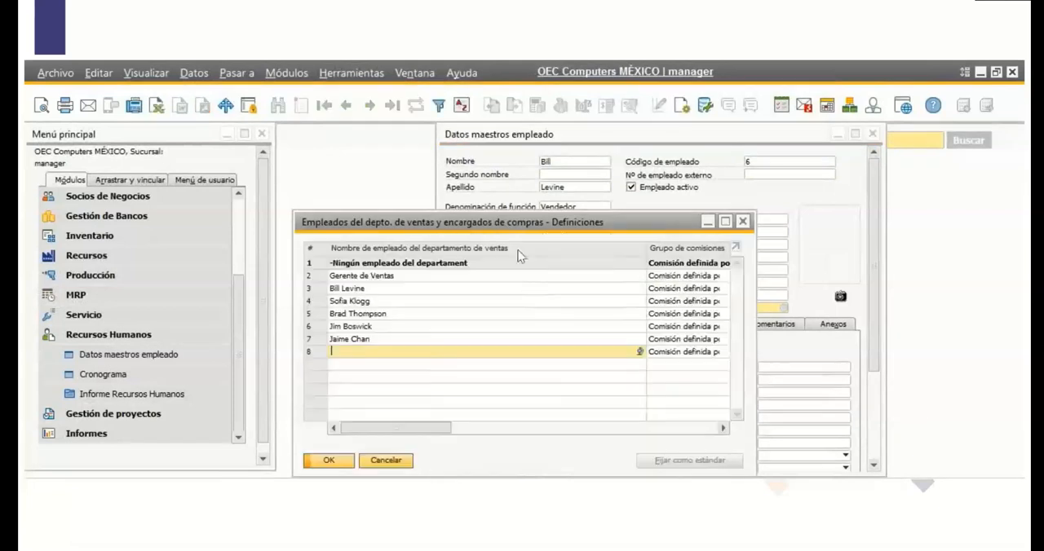
pyautogui.click(744, 222)
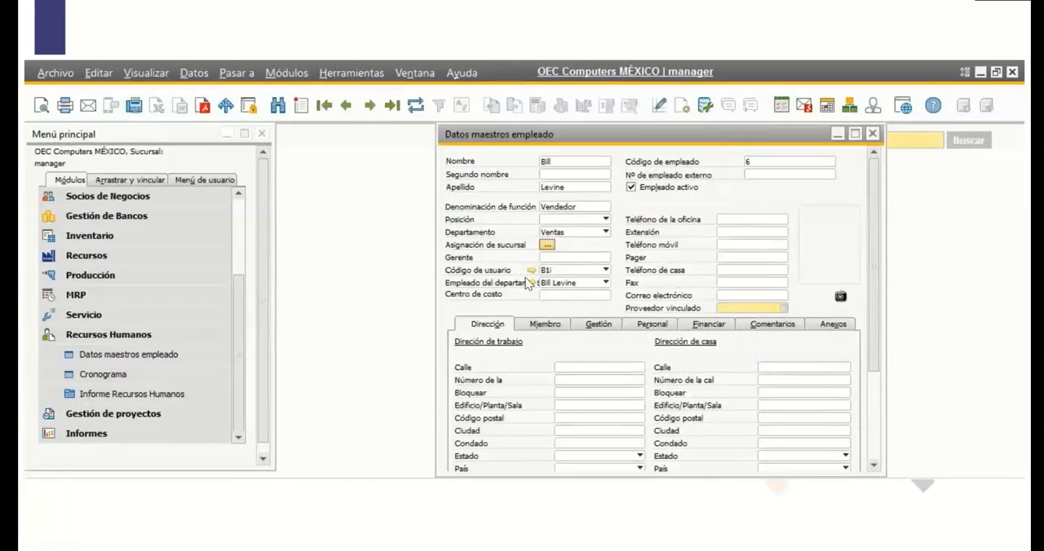
# Open the user definition linked to the employee and assign the OEC Computers MORELOS branch to user B1i.
pyautogui.click(531, 271)
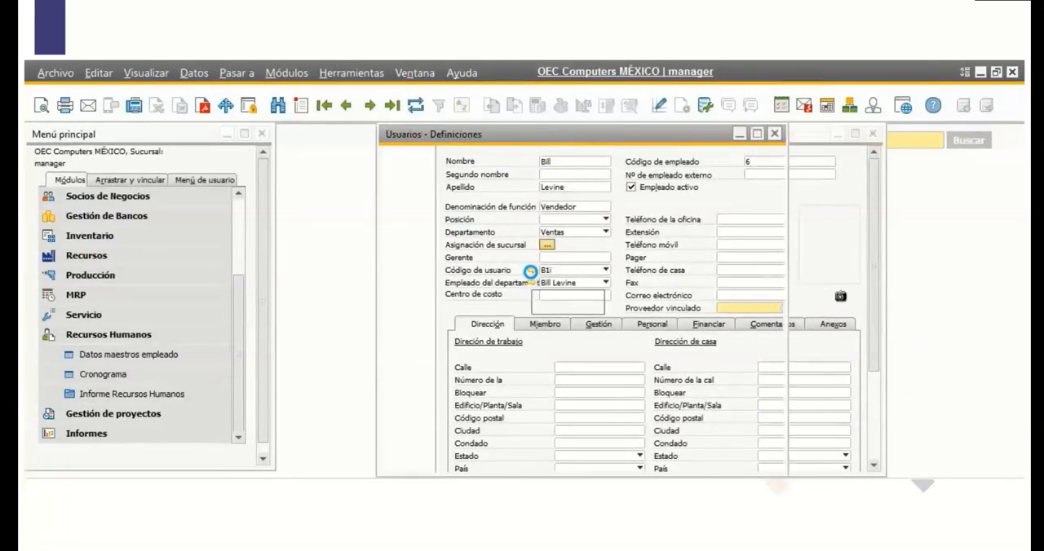
pyautogui.click(581, 307)
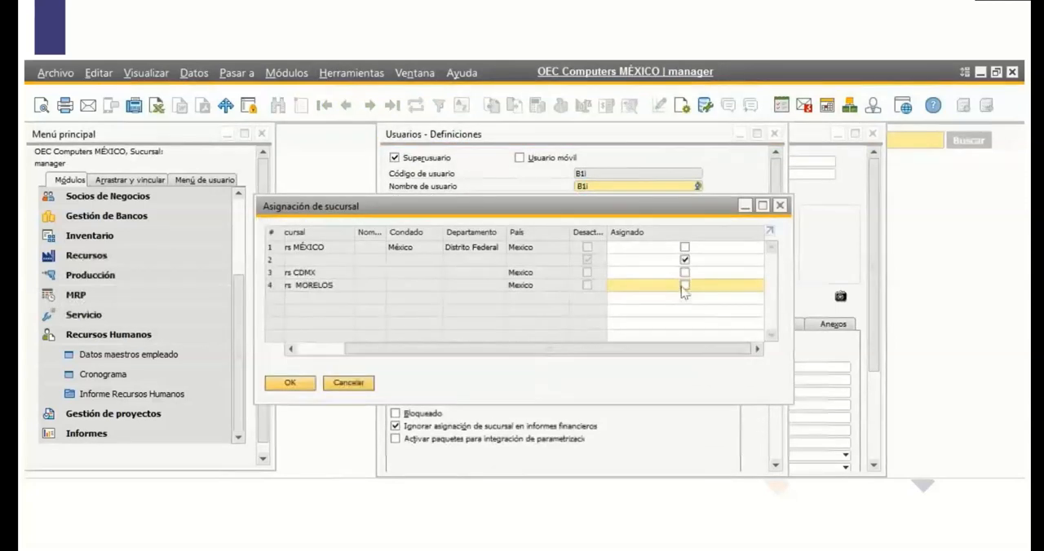
pyautogui.click(684, 286)
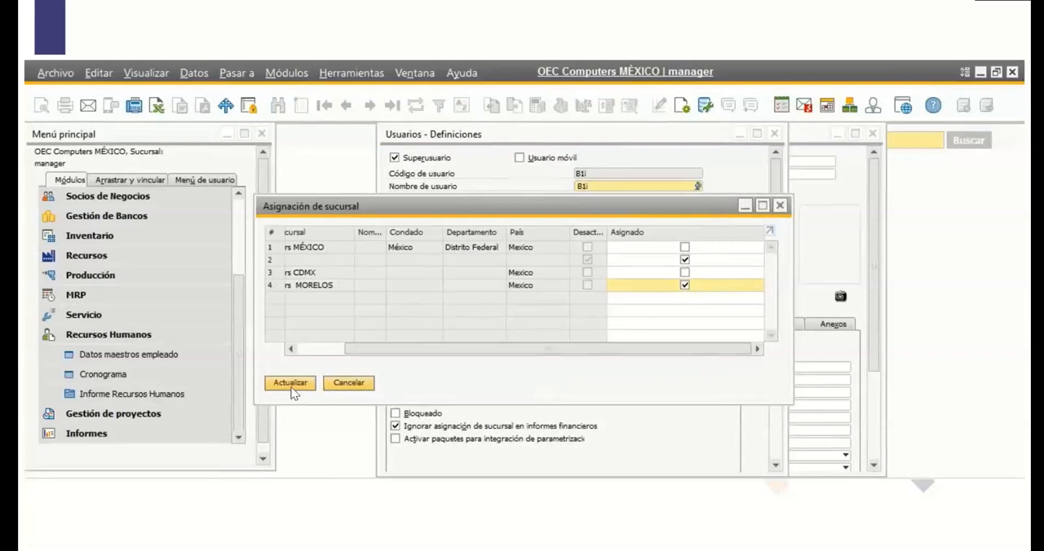
pyautogui.click(291, 383)
pyautogui.click(290, 383)
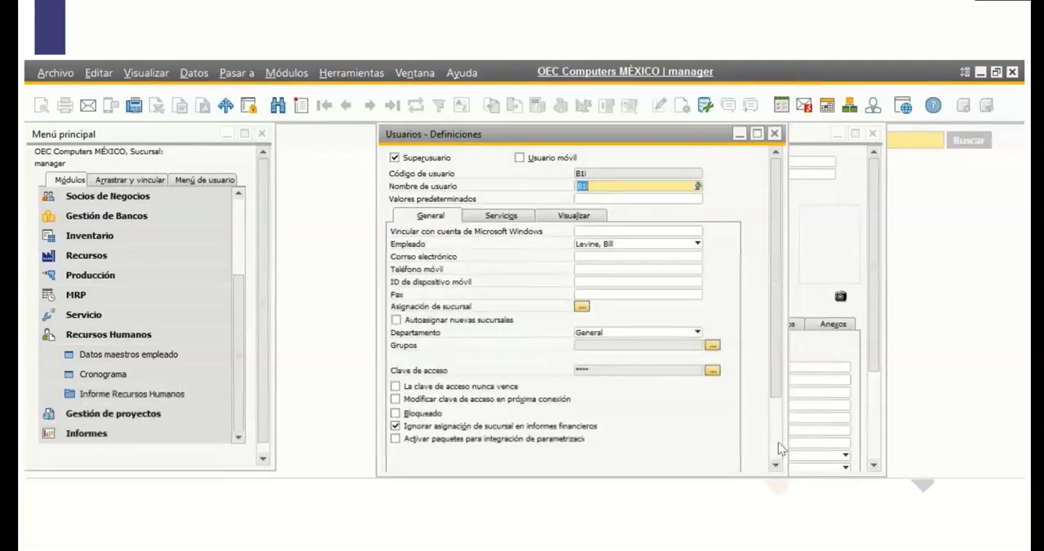
# Save the user definition, accept assigning the branch to the linked employee too, and close the user record.
pyautogui.scroll(-3, 777, 434)
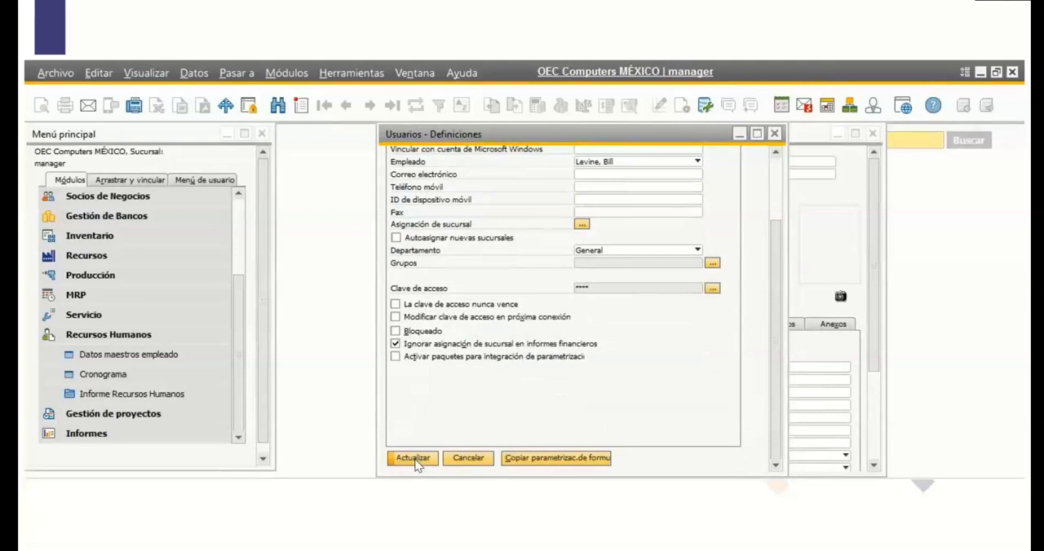
pyautogui.click(413, 458)
pyautogui.click(415, 459)
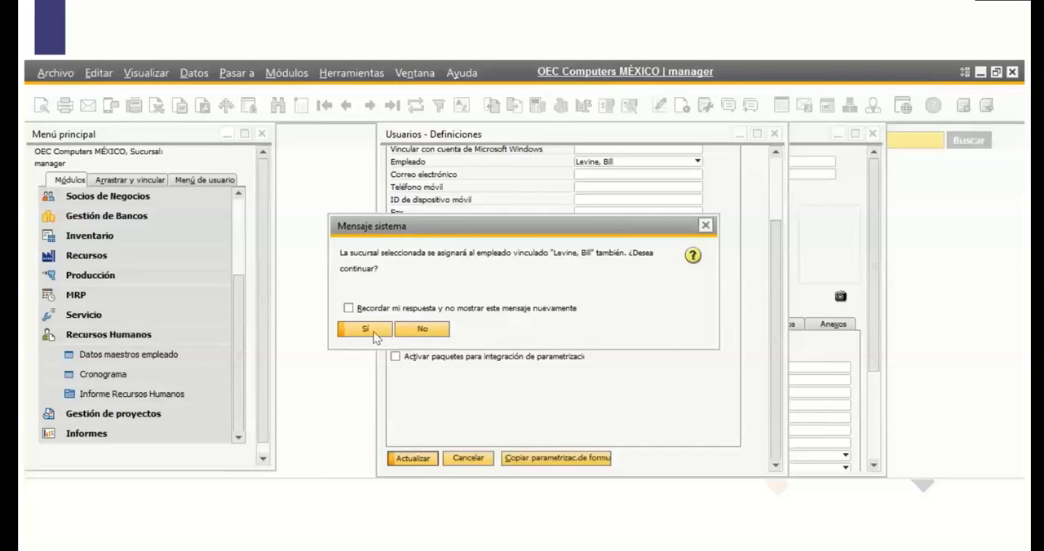
pyautogui.click(374, 331)
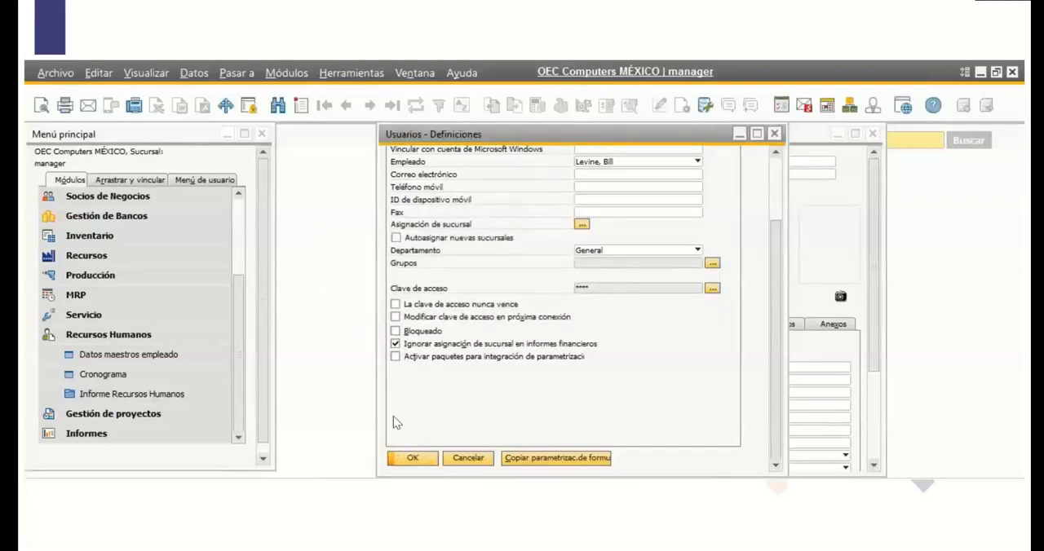
pyautogui.click(411, 458)
# Try to assign the active OEC Computers branch directly in the employee's branch assignment, then close the employee record.
pyautogui.click(549, 246)
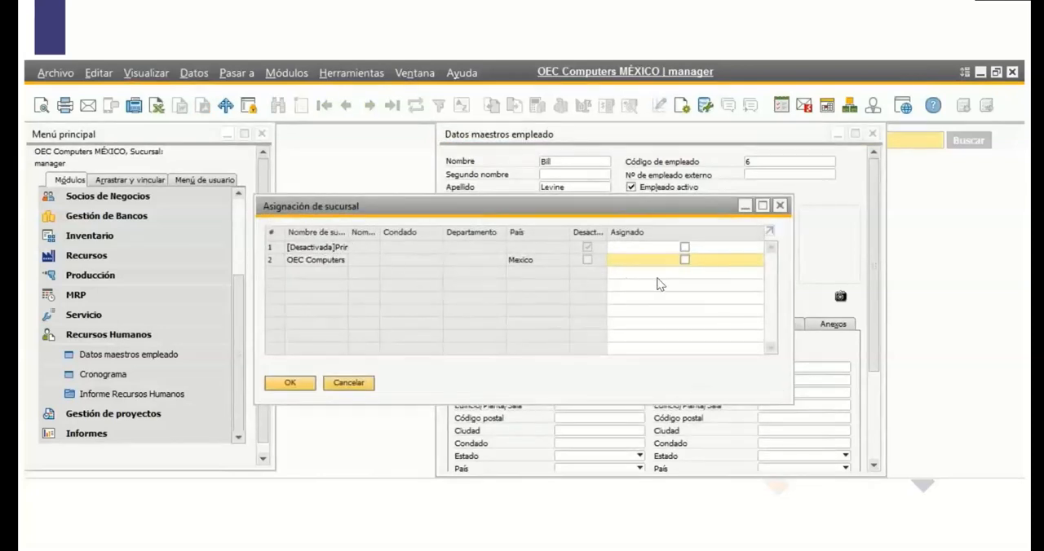
pyautogui.click(683, 260)
pyautogui.click(302, 382)
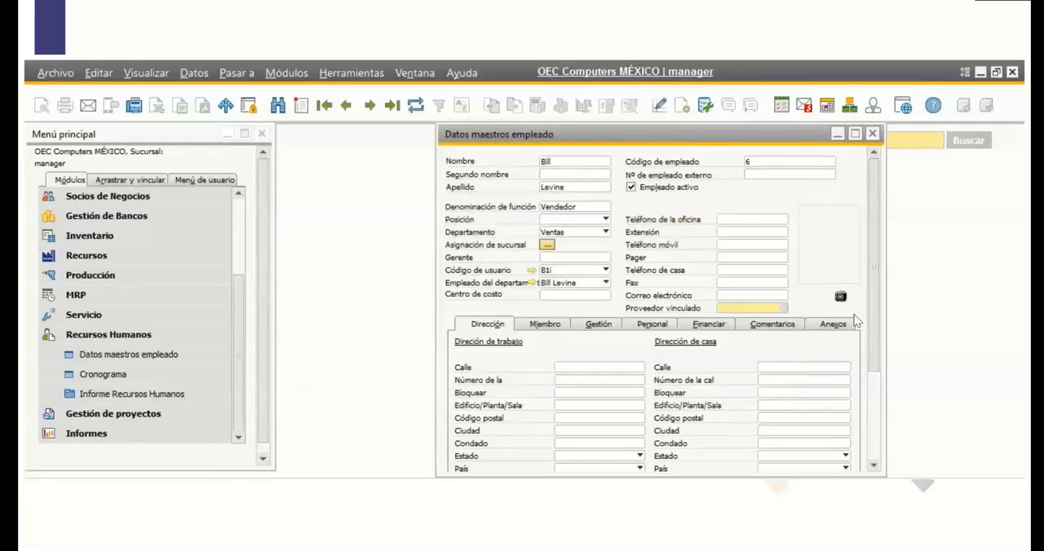
pyautogui.moveTo(872, 317); pyautogui.dragTo(872, 404)
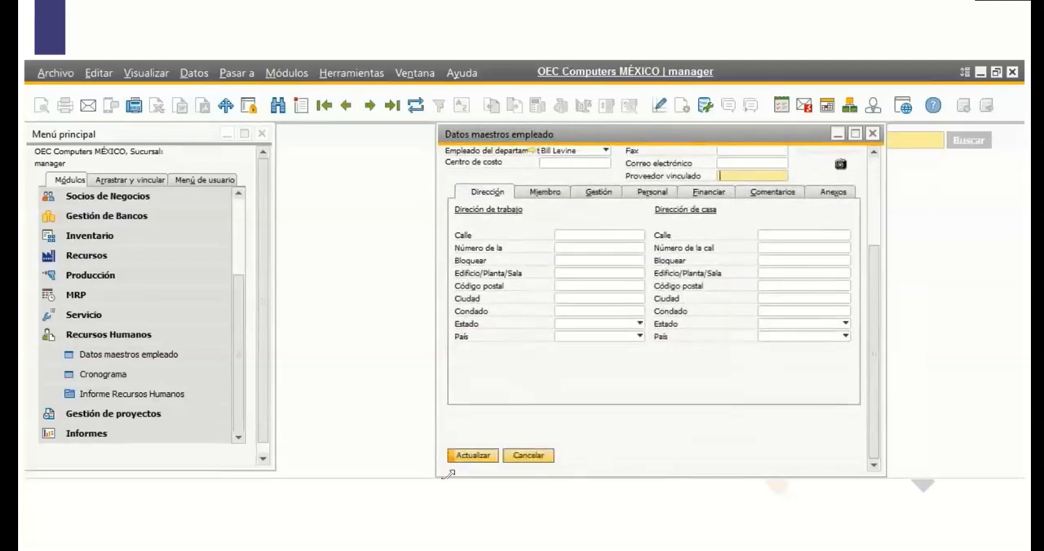
pyautogui.click(875, 135)
pyautogui.click(456, 341)
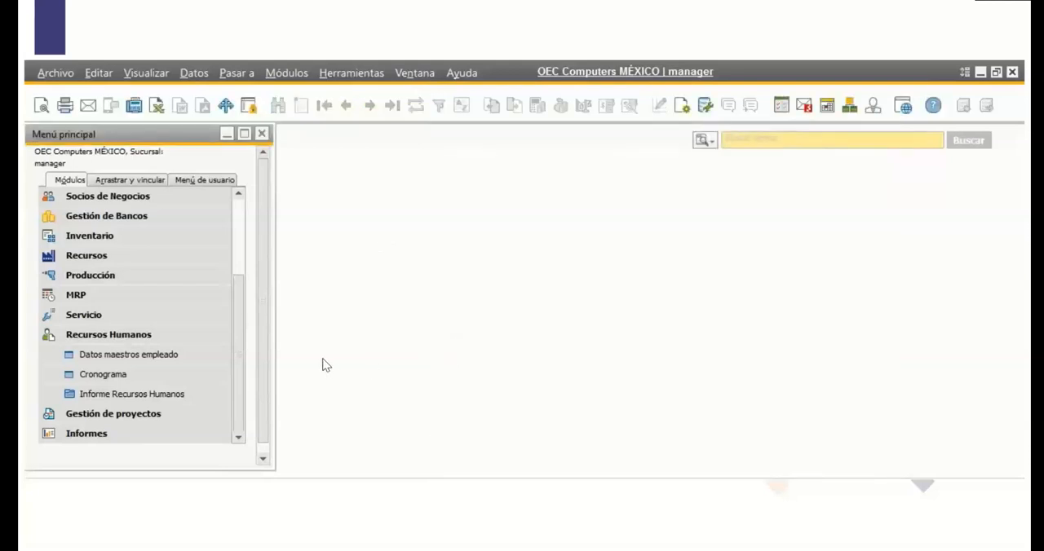
# Reopen the same employee in Datos maestros empleado, review the branch assignment, and close the assignment and the record.
pyautogui.click(115, 359)
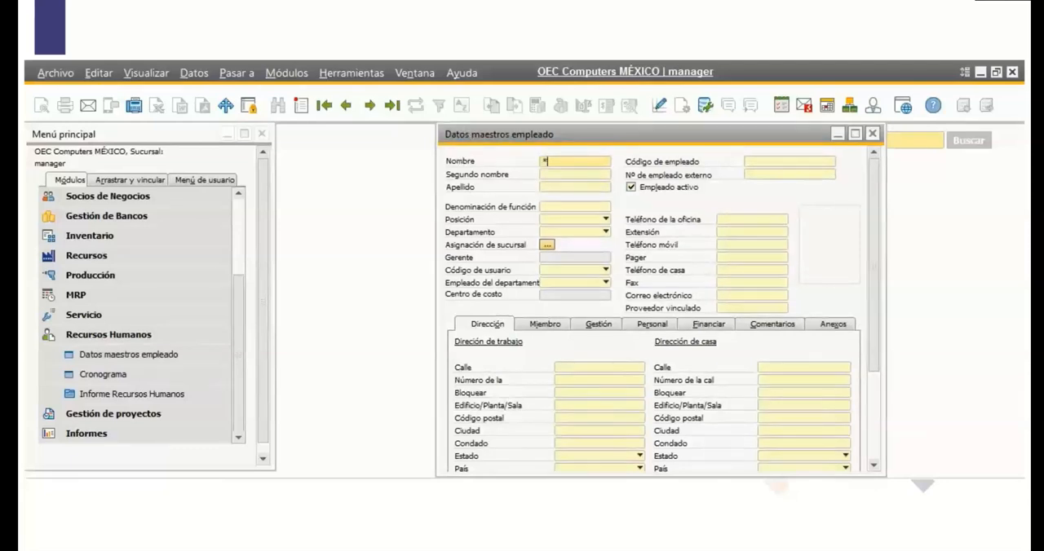
pyautogui.press('Tab')
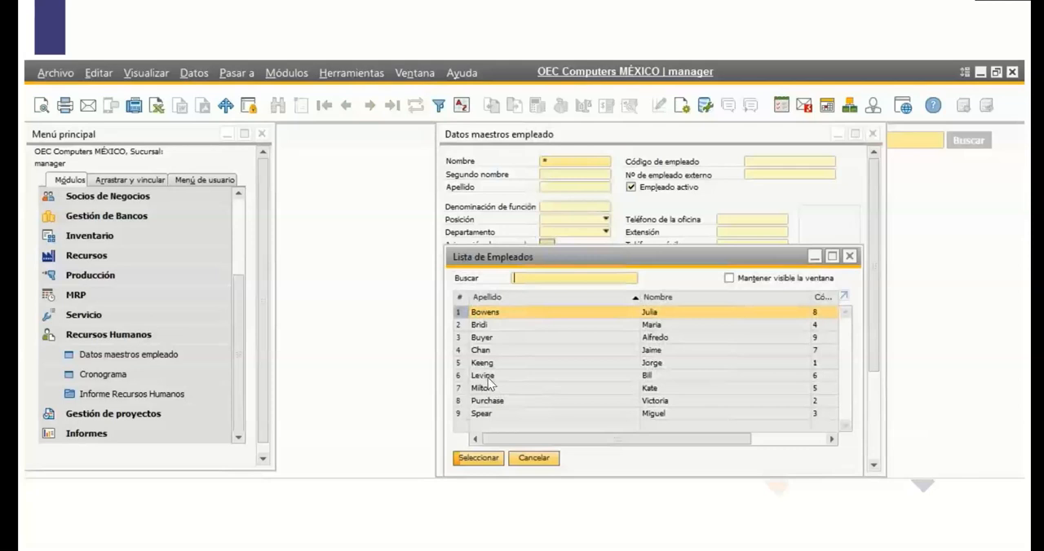
pyautogui.doubleClick(486, 375)
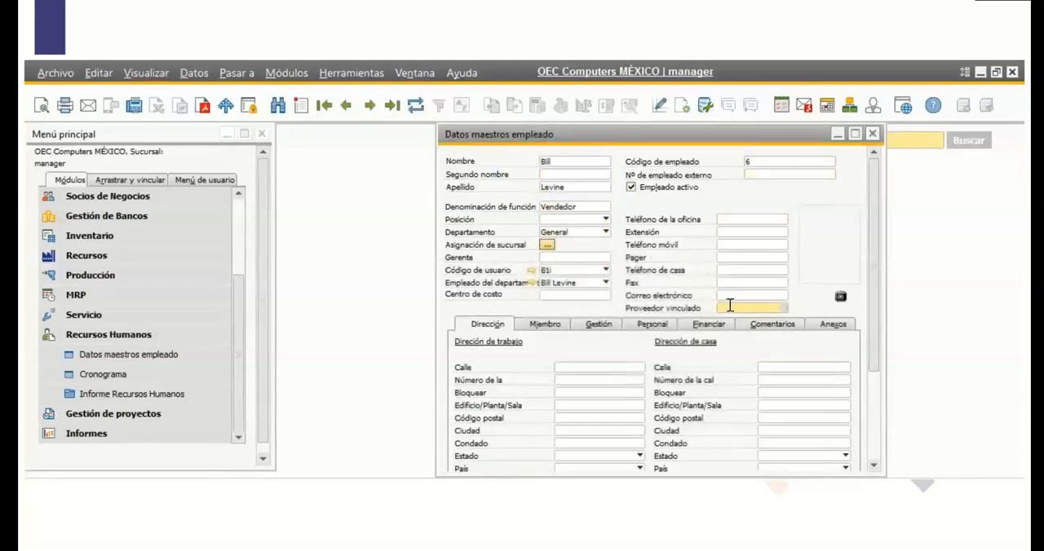
pyautogui.click(546, 245)
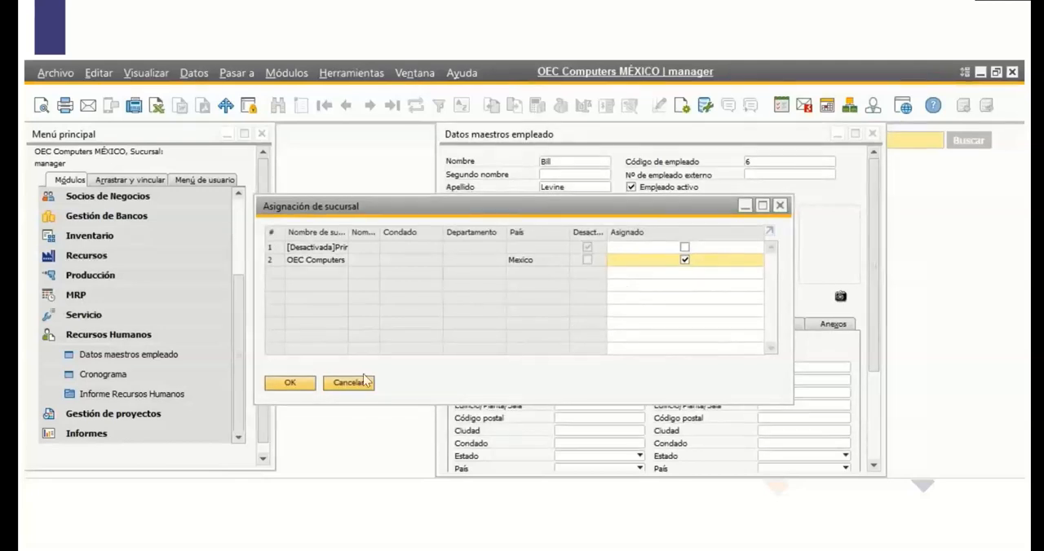
pyautogui.click(292, 382)
pyautogui.moveTo(876, 323); pyautogui.dragTo(878, 395)
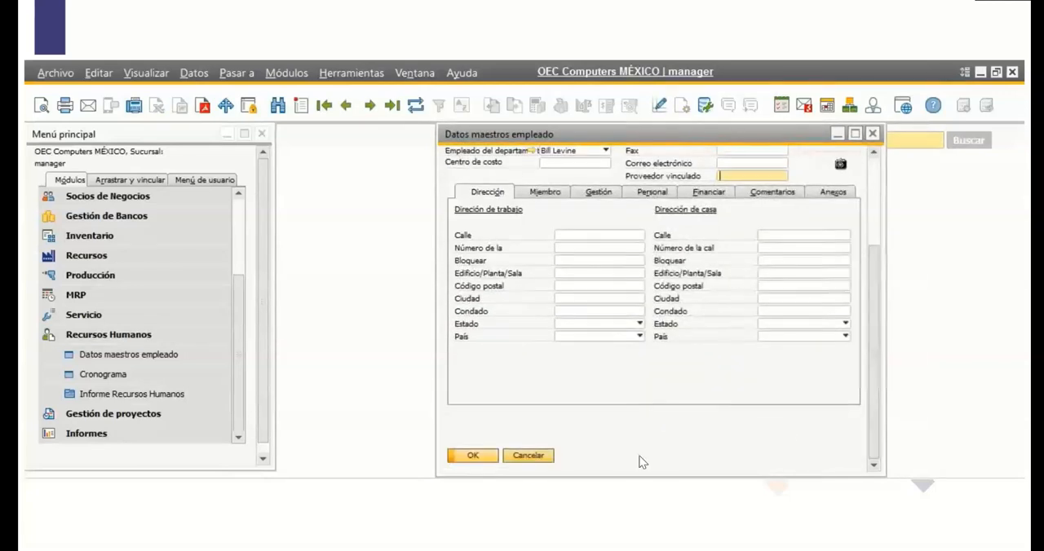
pyautogui.click(462, 463)
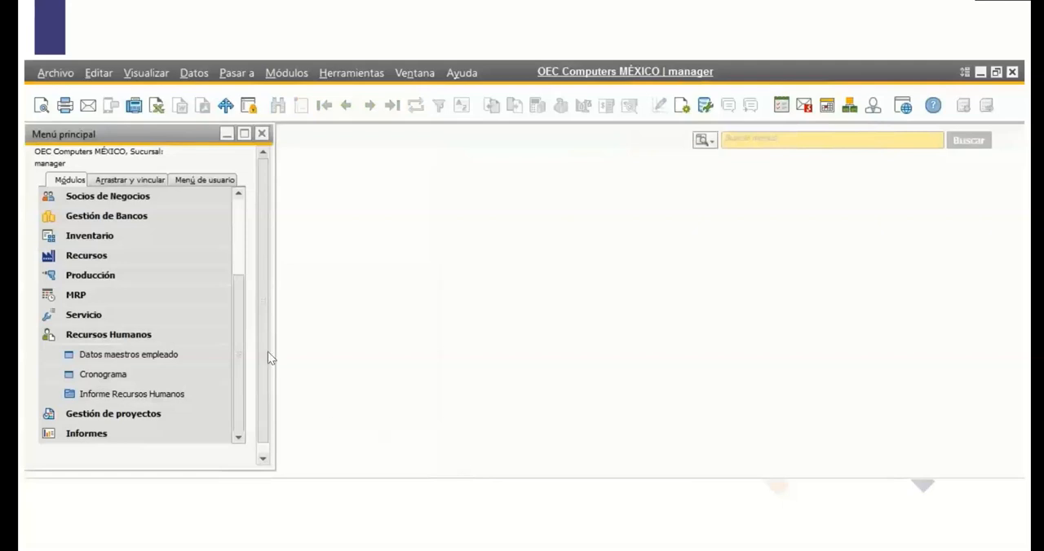
# Open Numeración de documentos under Gestión, Inicialización sistema, and display the series definitions for Facturas clientes.
pyautogui.scroll(2, 138, 314)
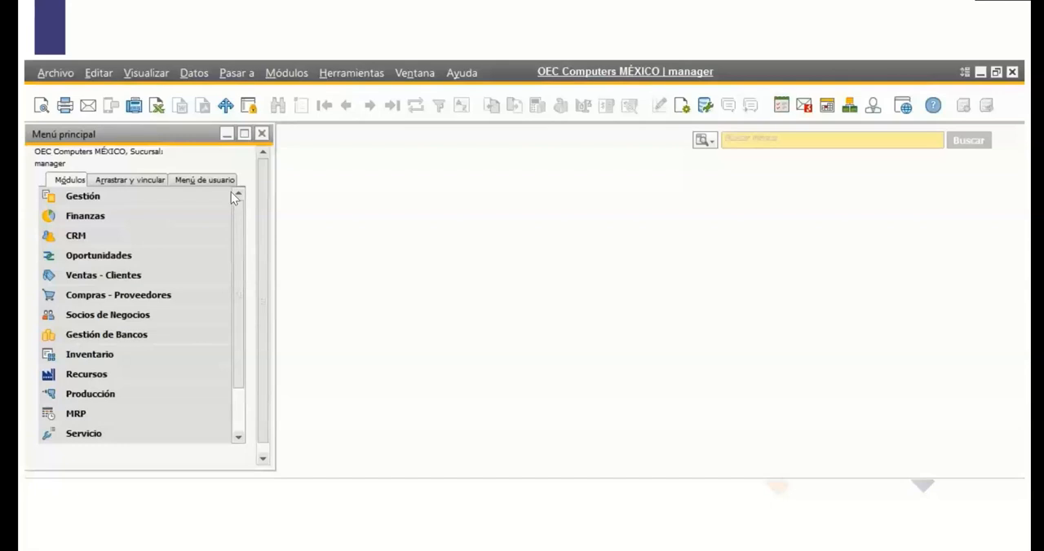
pyautogui.click(193, 196)
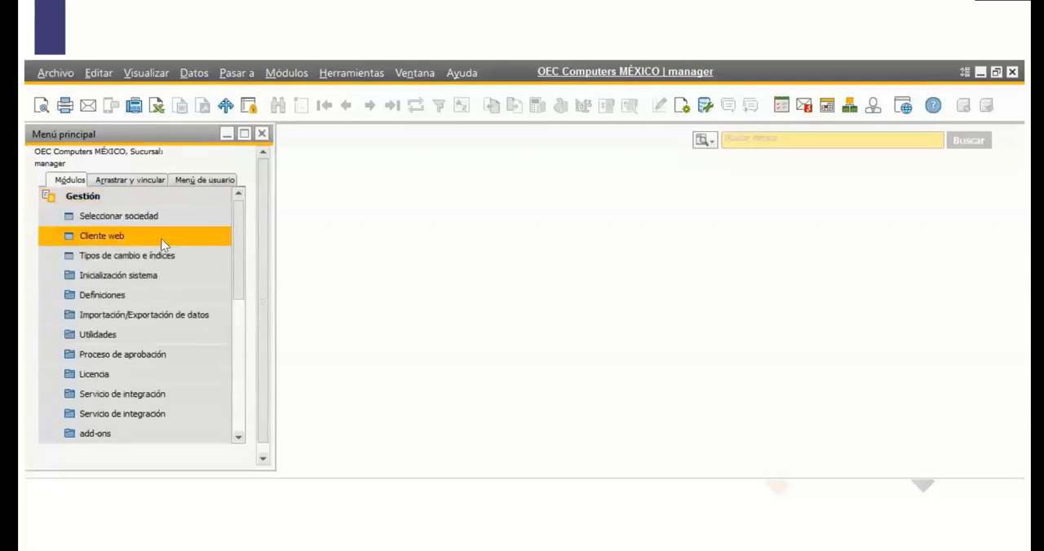
pyautogui.click(135, 279)
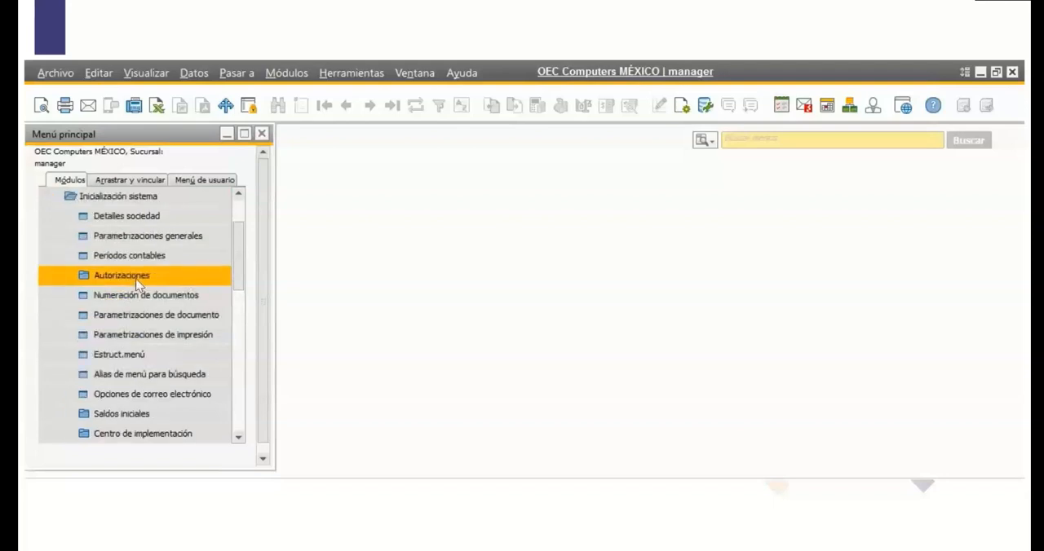
pyautogui.click(191, 297)
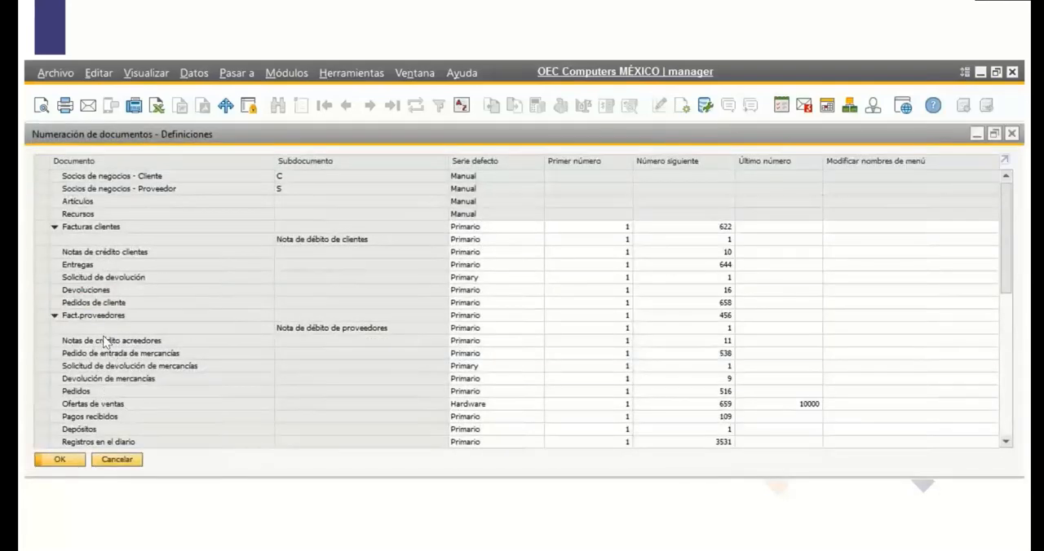
pyautogui.doubleClick(42, 227)
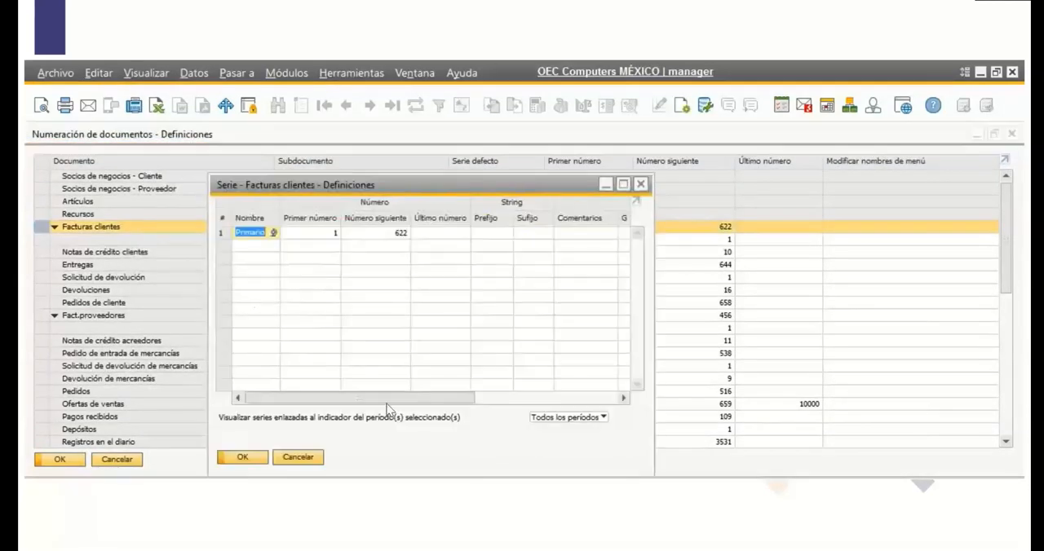
# Try OEC Computers MORELOS and OEC Computers MÉXICO as the Sucursal of the Primario series, then set it back to blank.
pyautogui.moveTo(390, 399); pyautogui.dragTo(624, 360)
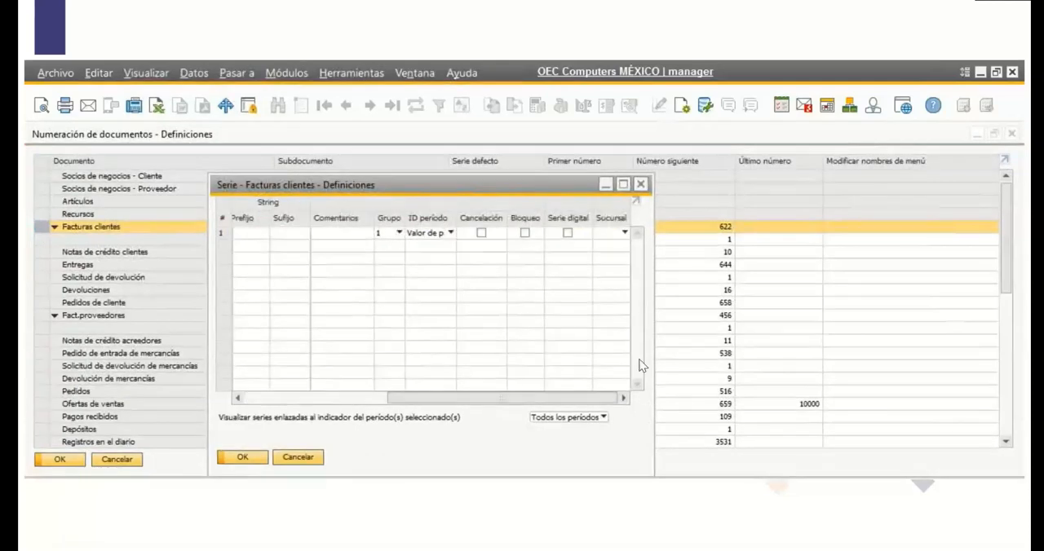
pyautogui.click(624, 233)
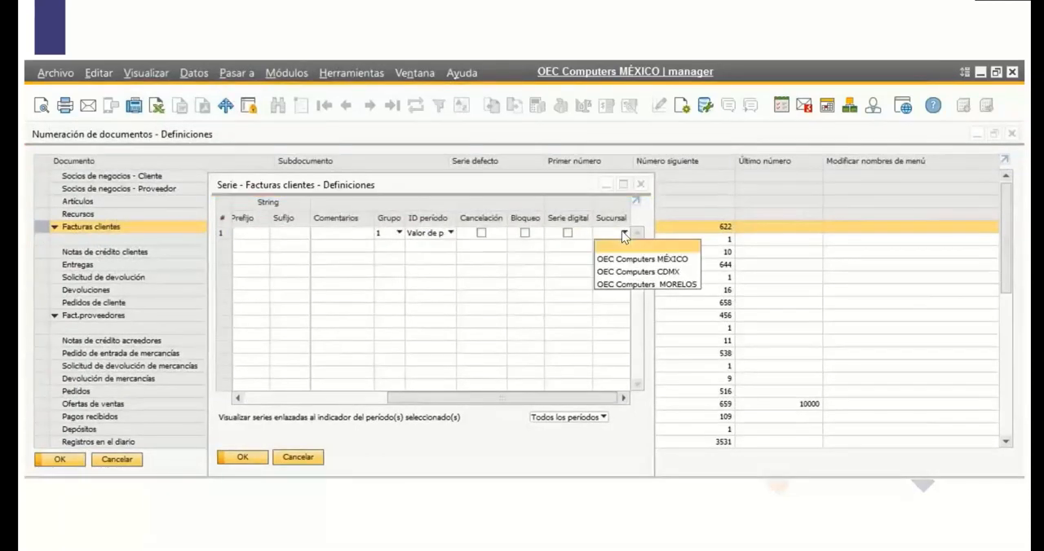
pyautogui.click(634, 286)
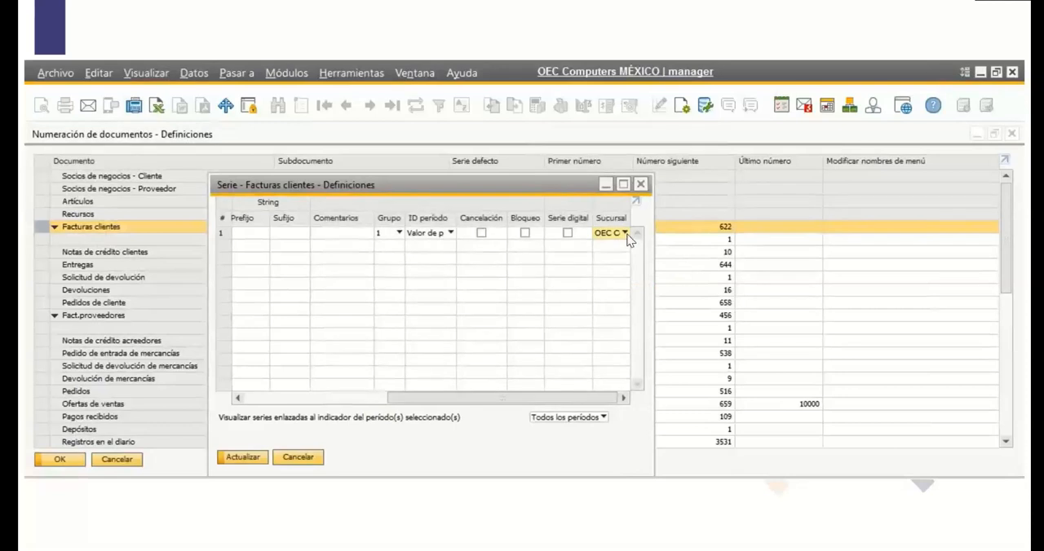
pyautogui.click(625, 234)
pyautogui.click(630, 257)
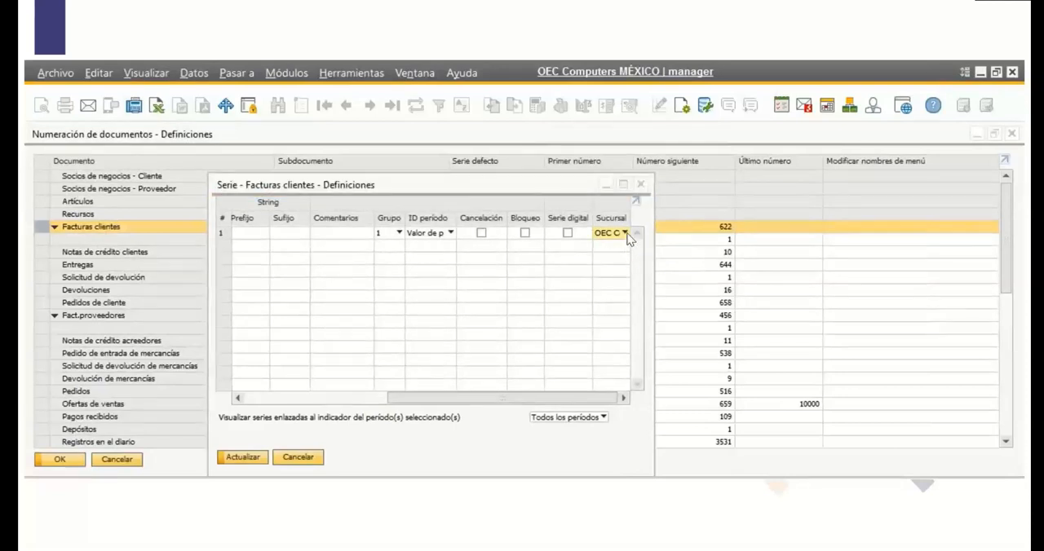
pyautogui.click(626, 233)
pyautogui.click(617, 245)
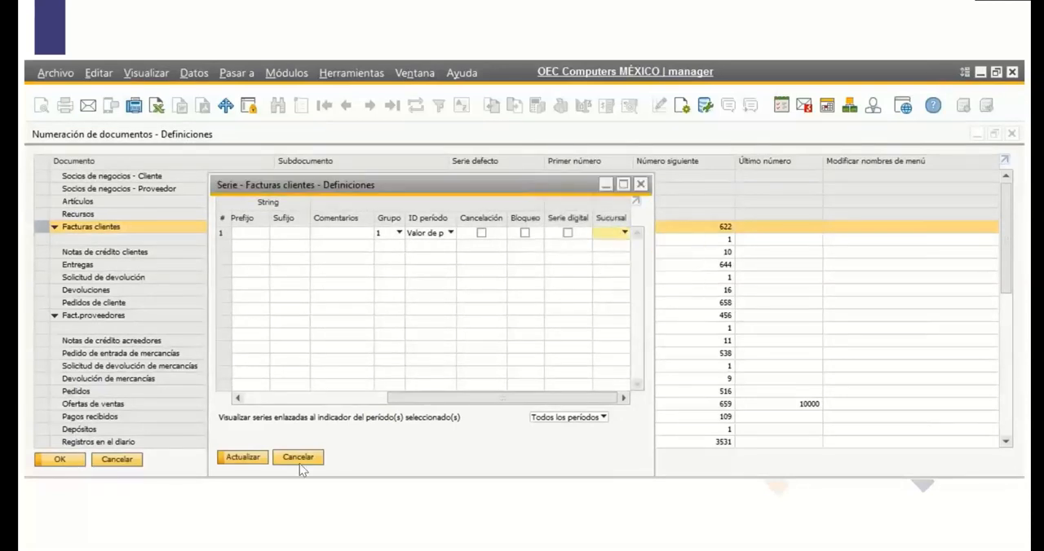
# Update the Facturas clientes series with a blank Sucursal, then save and close the document numbering definitions.
pyautogui.click(264, 459)
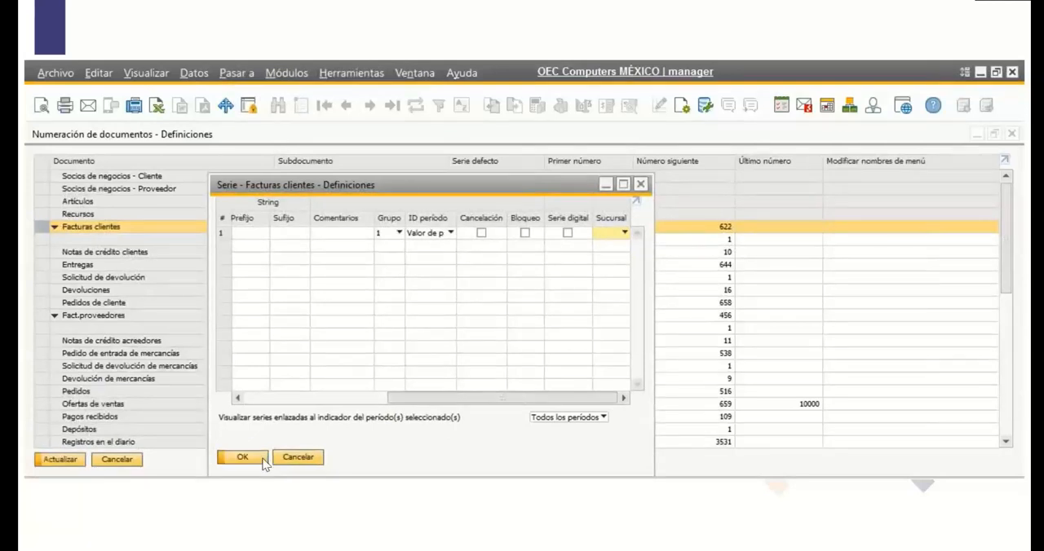
pyautogui.click(243, 457)
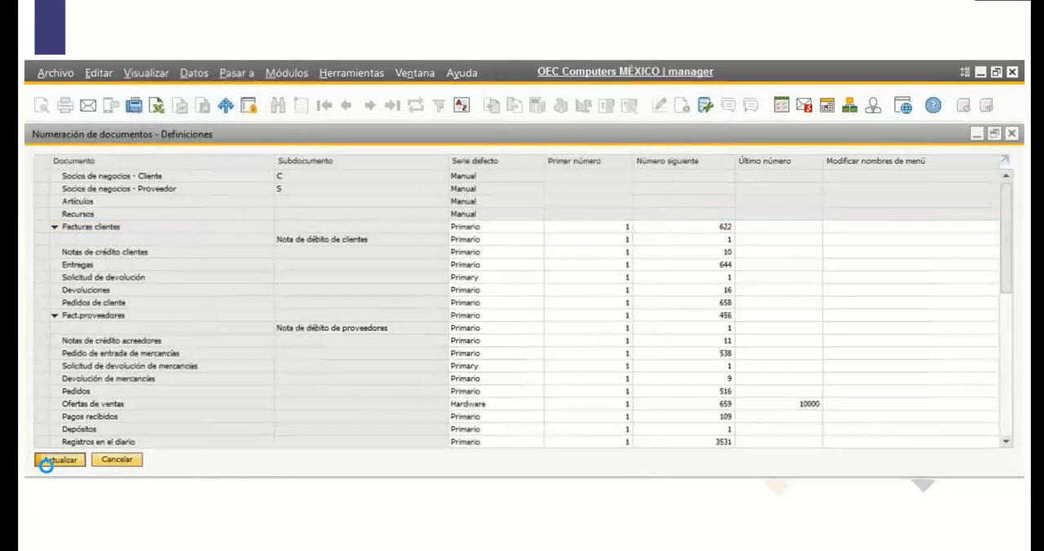
pyautogui.click(47, 462)
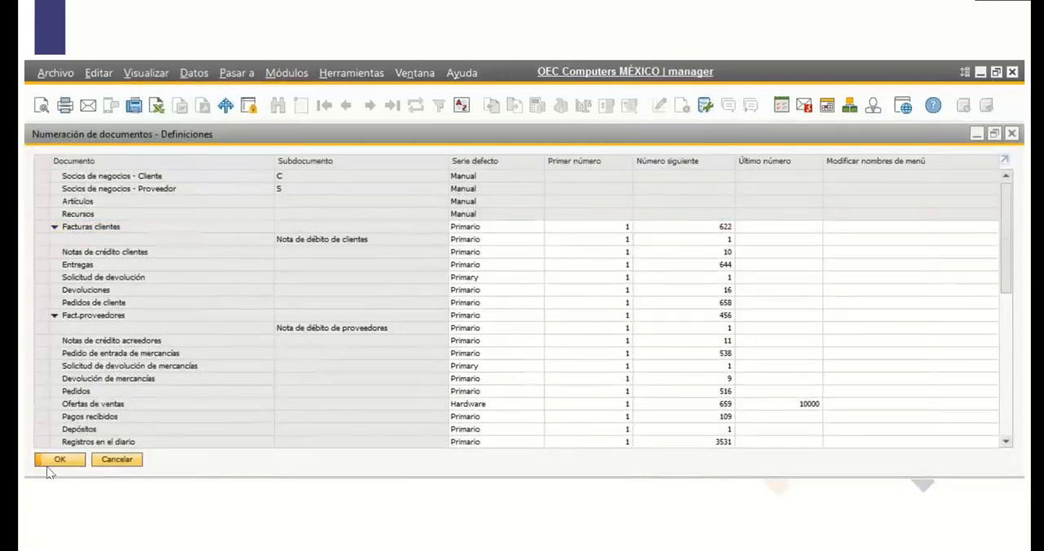
pyautogui.click(66, 461)
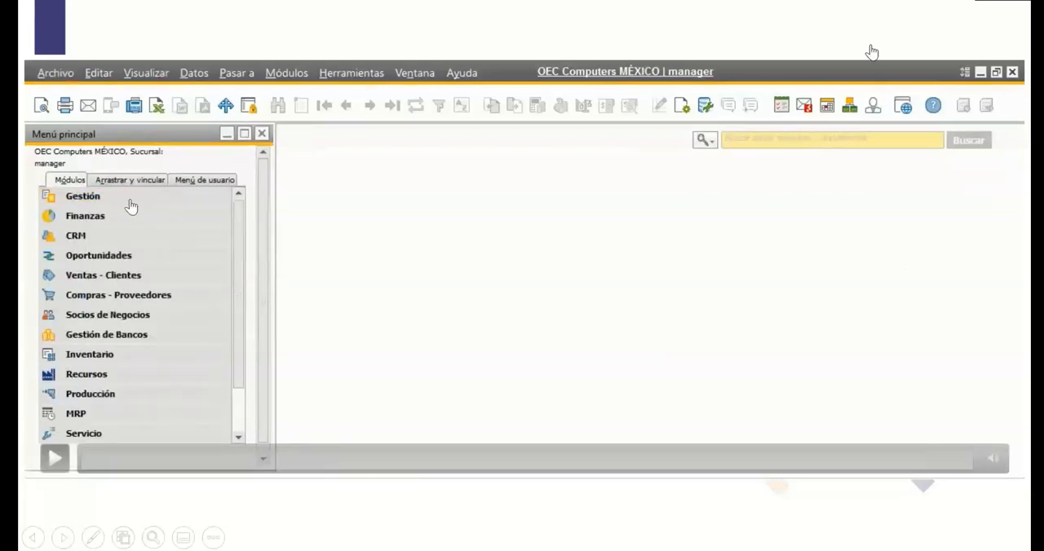
pyautogui.press('Right')
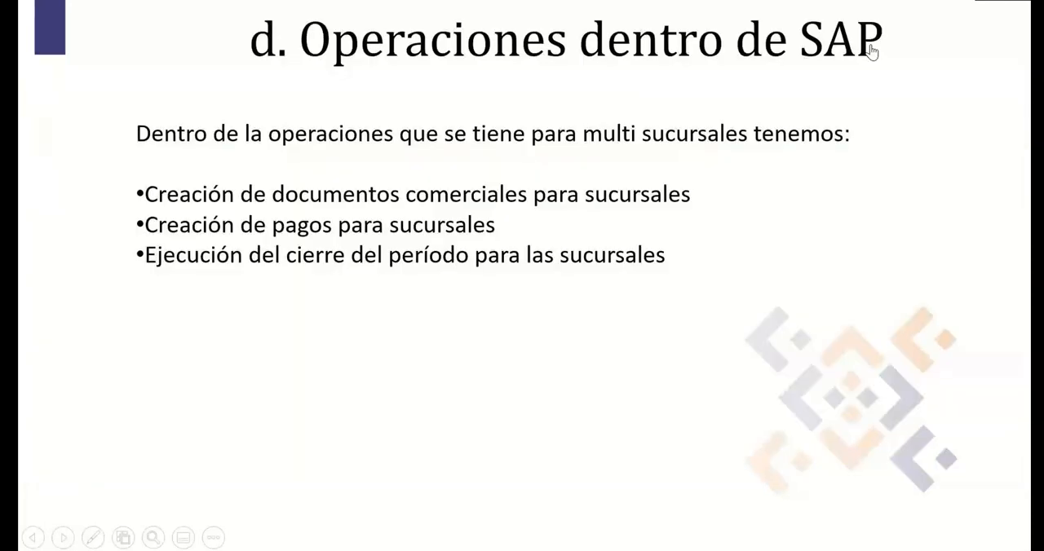
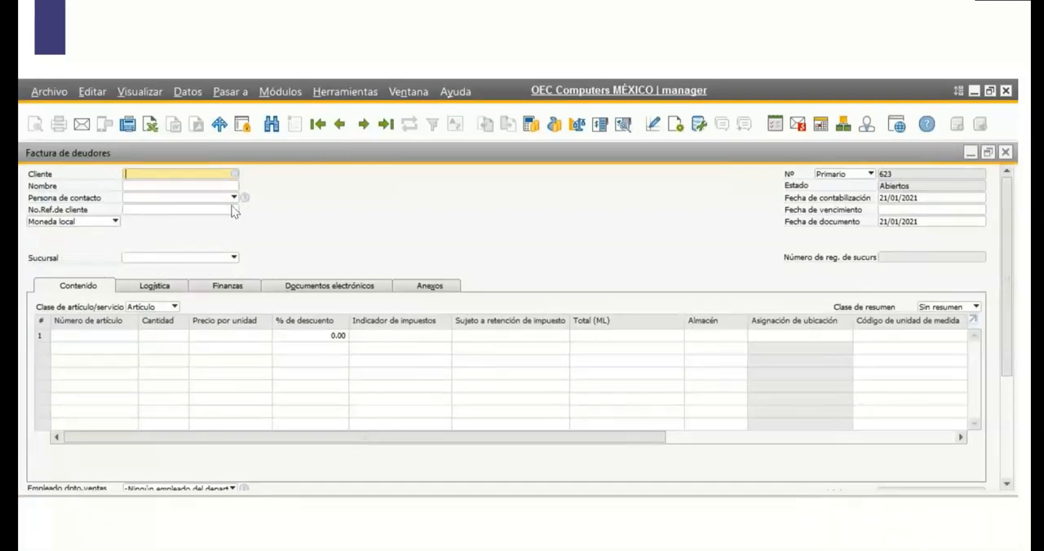
# Choose Cliente Mostrador as the customer of the Factura de deudores, accept the credit limit prompt, and set Sucursal to OEC Computers CDMX.
pyautogui.click(236, 174)
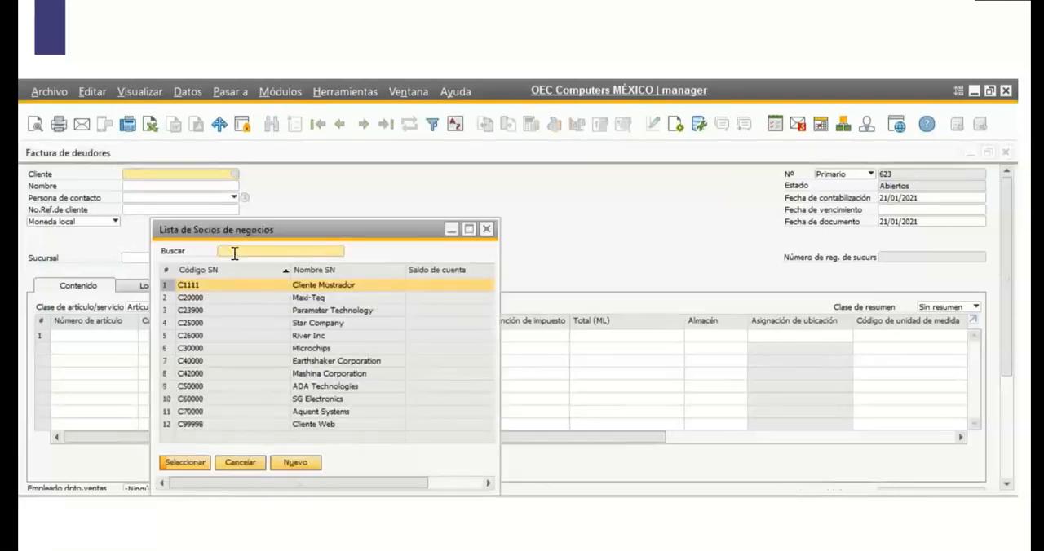
pyautogui.doubleClick(238, 285)
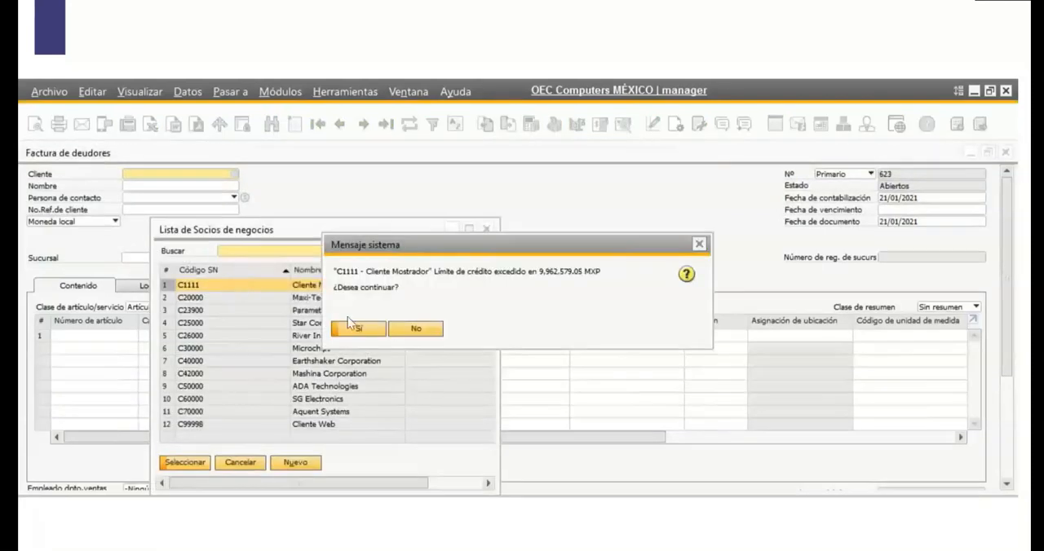
pyautogui.click(377, 331)
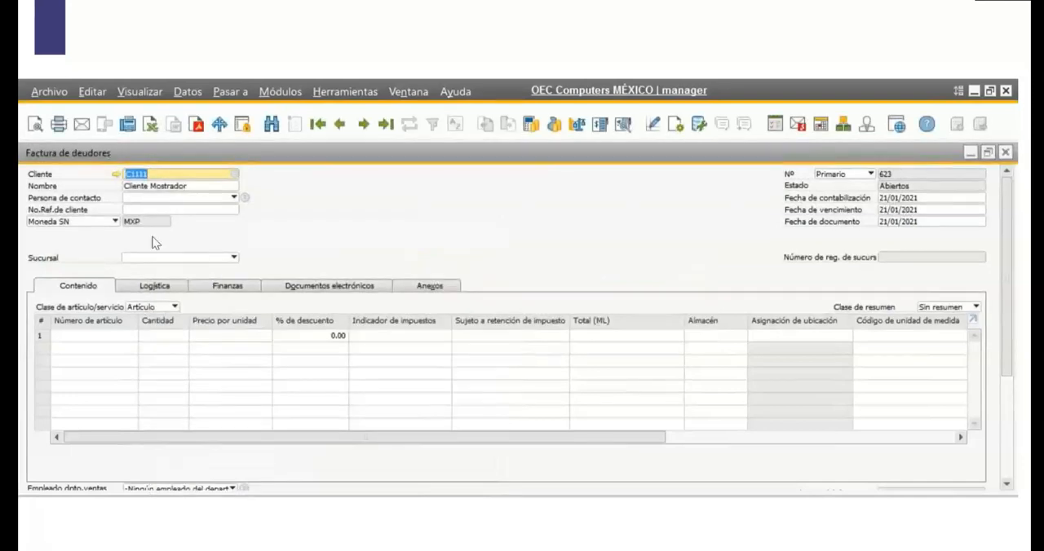
pyautogui.click(208, 259)
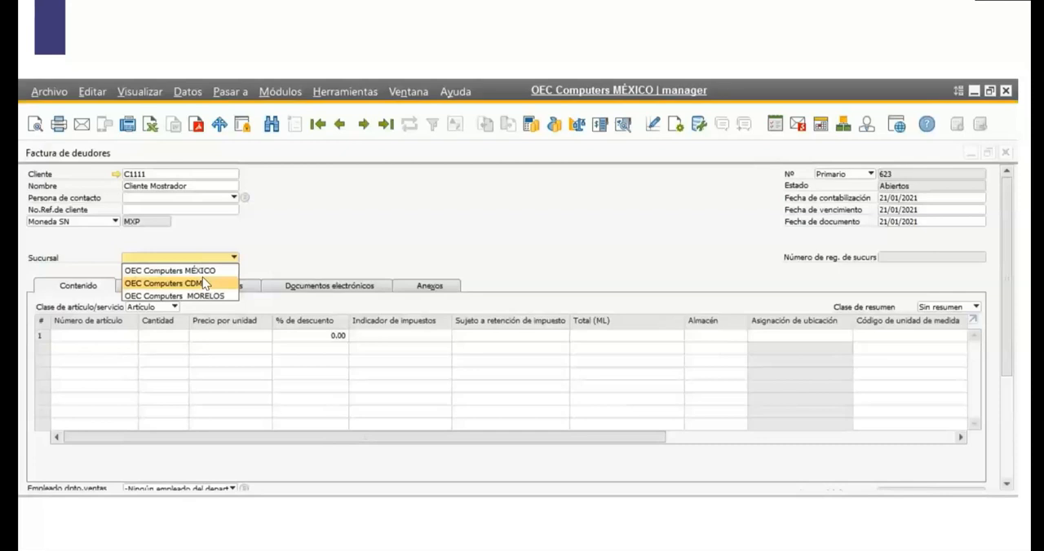
pyautogui.click(427, 266)
pyautogui.click(204, 283)
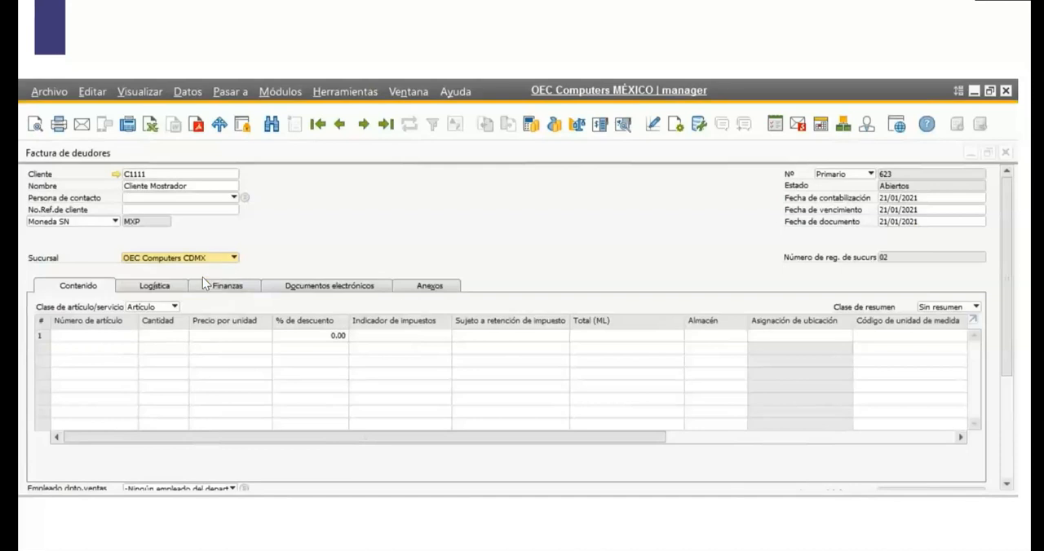
# Add item A00001 to the invoice's first line and review the line's Almacén and Sucursal columns.
pyautogui.click(132, 338)
pyautogui.click(132, 336)
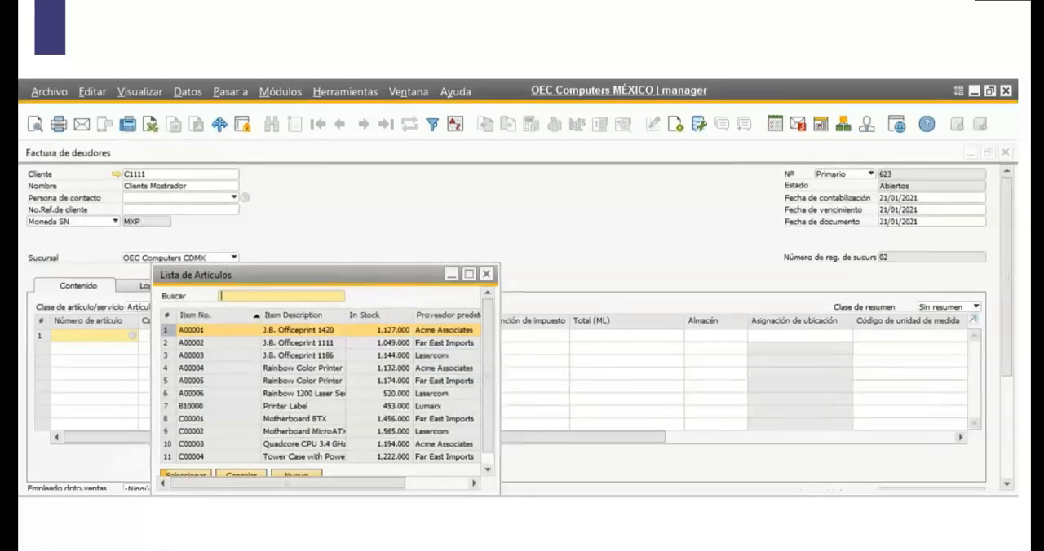
pyautogui.click(186, 474)
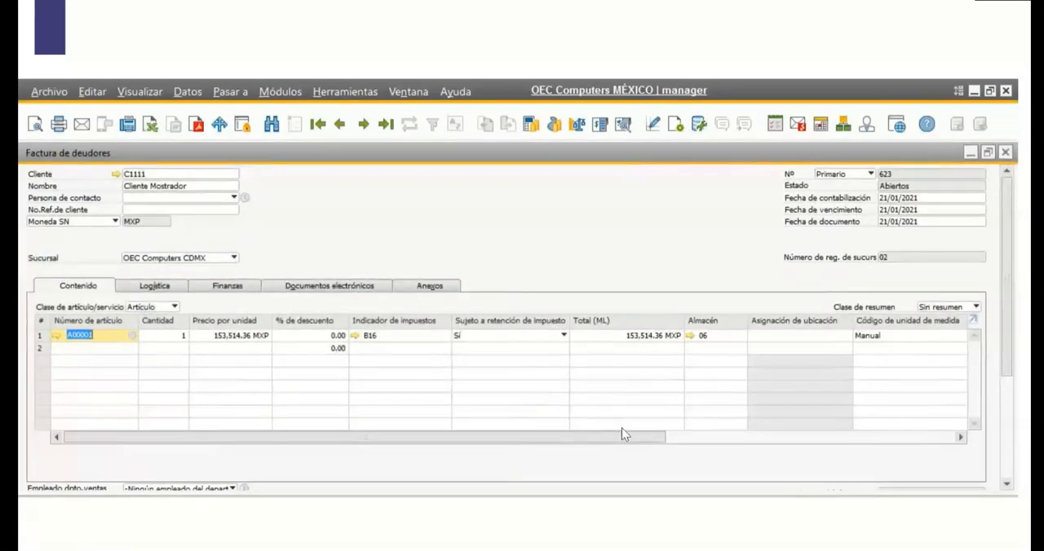
pyautogui.moveTo(622, 437); pyautogui.dragTo(638, 437)
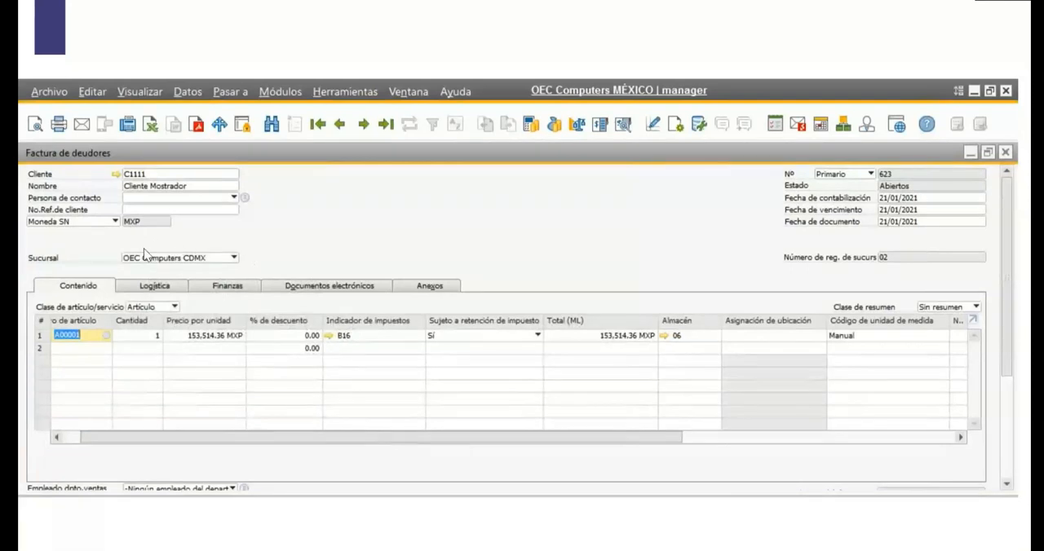
pyautogui.moveTo(640, 437); pyautogui.dragTo(654, 437)
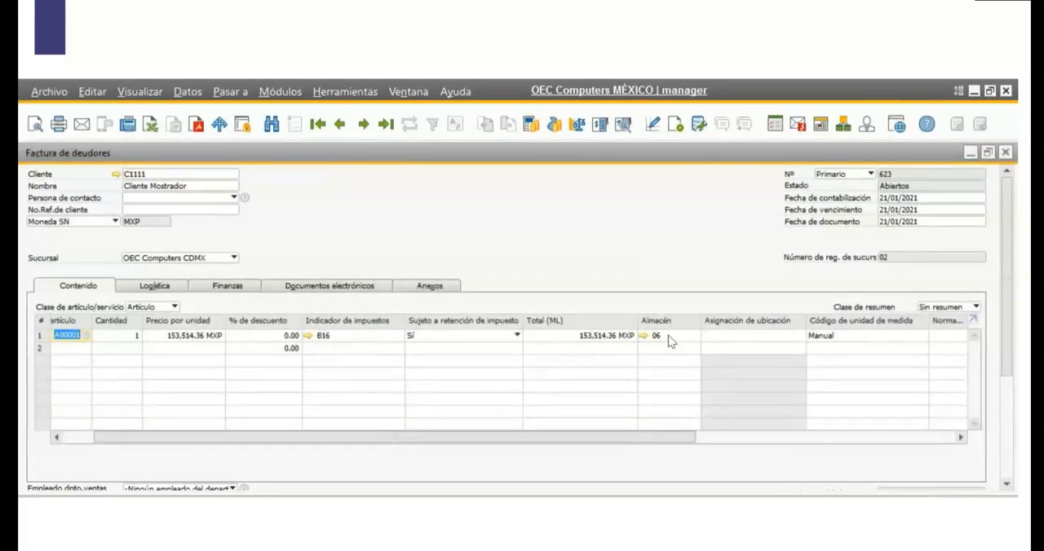
pyautogui.moveTo(657, 438); pyautogui.dragTo(920, 432)
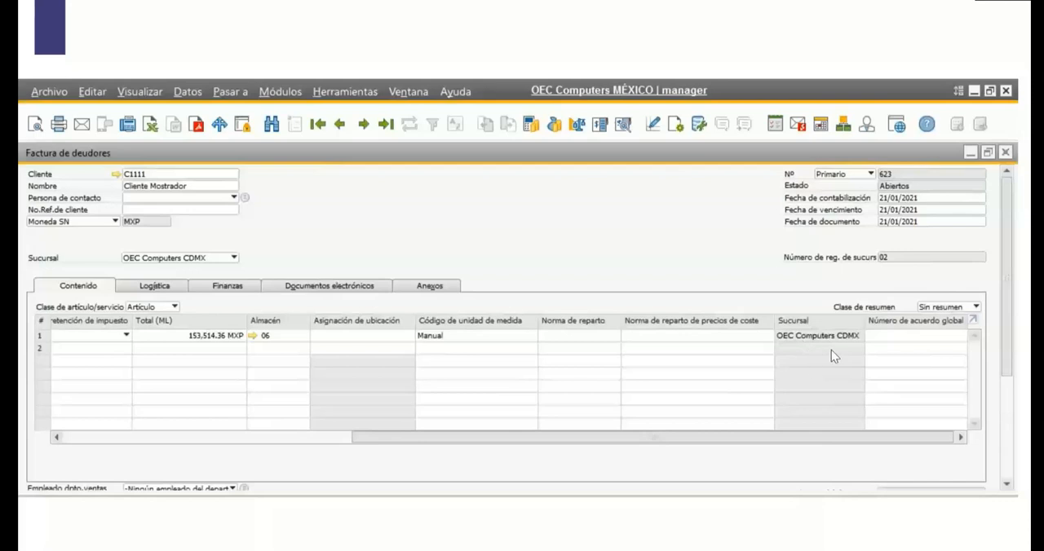
pyautogui.moveTo(531, 442); pyautogui.dragTo(209, 453)
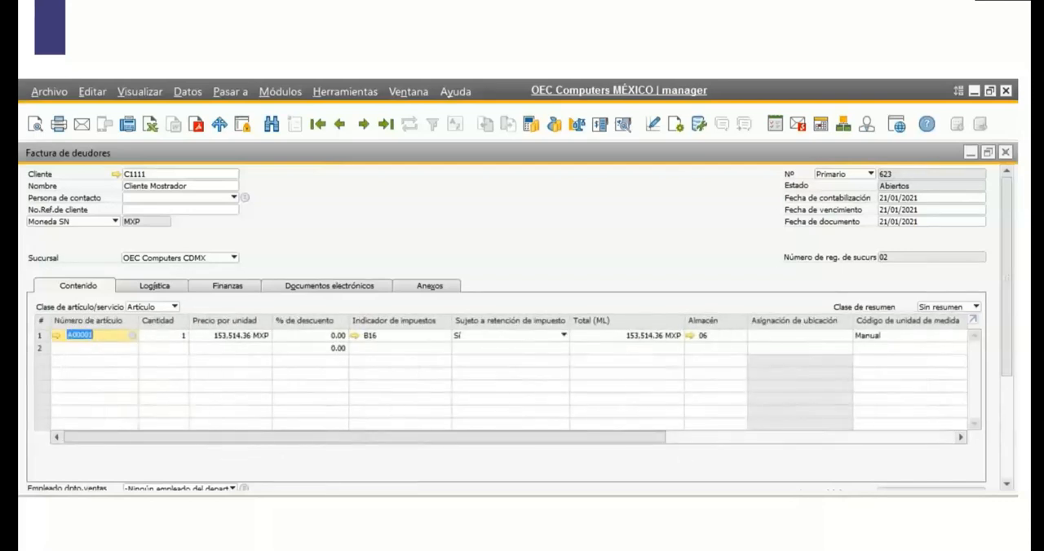
# Add the invoice, agreeing to continue at each confirmation prompt, and go back to the previous invoice record.
pyautogui.moveTo(1008, 285); pyautogui.dragTo(1017, 344)
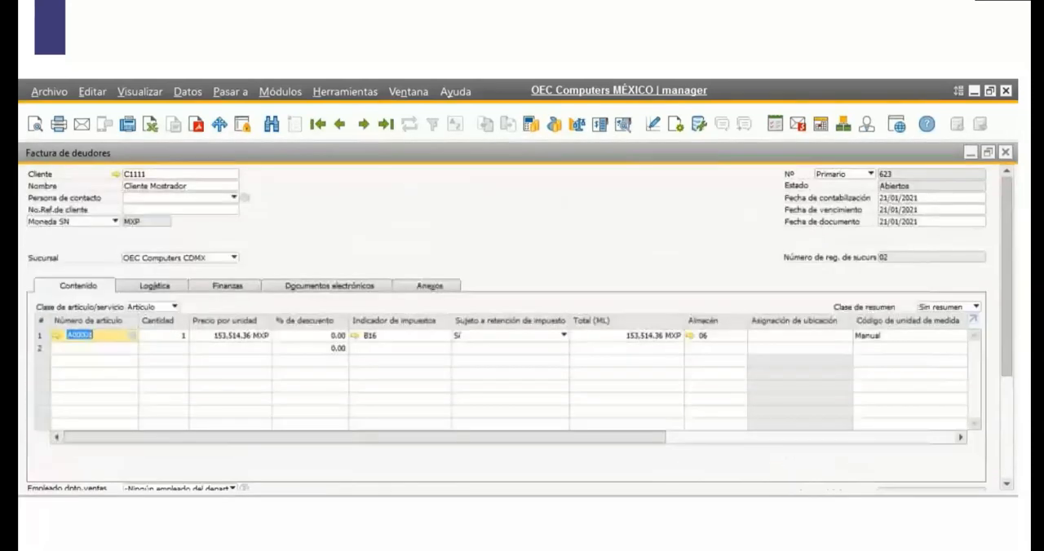
pyautogui.rightClick(250, 300)
pyautogui.click(175, 295)
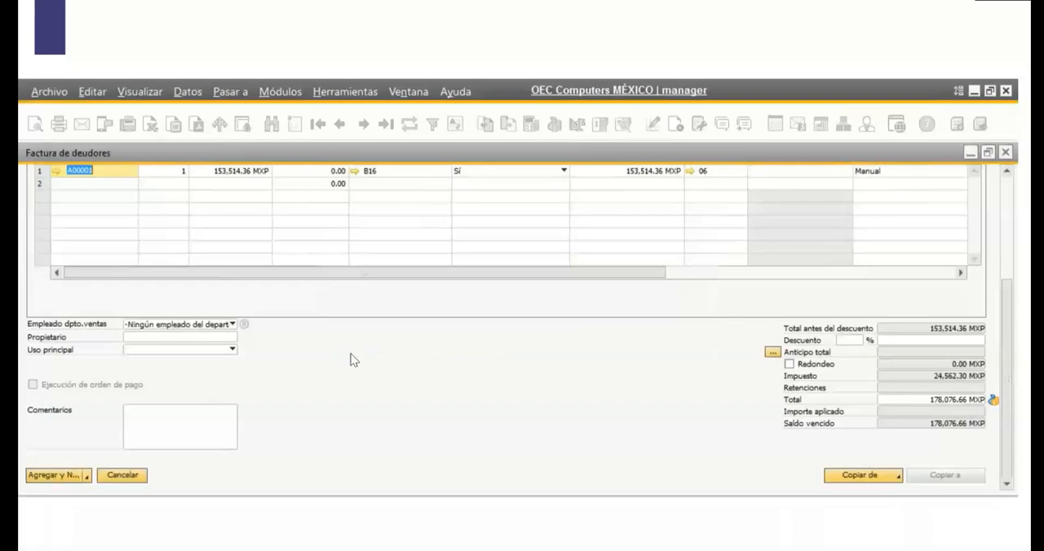
pyautogui.click(285, 430)
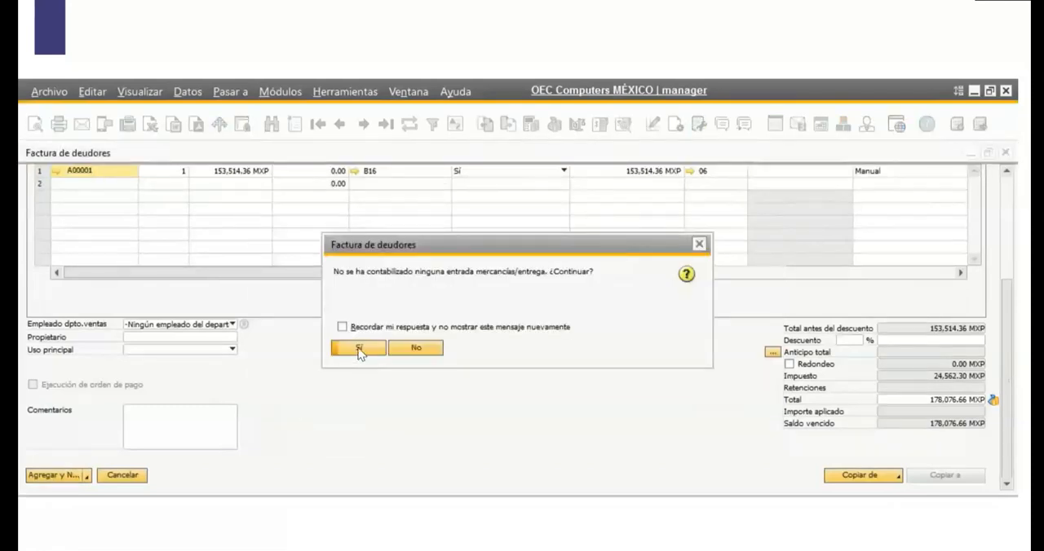
pyautogui.click(359, 349)
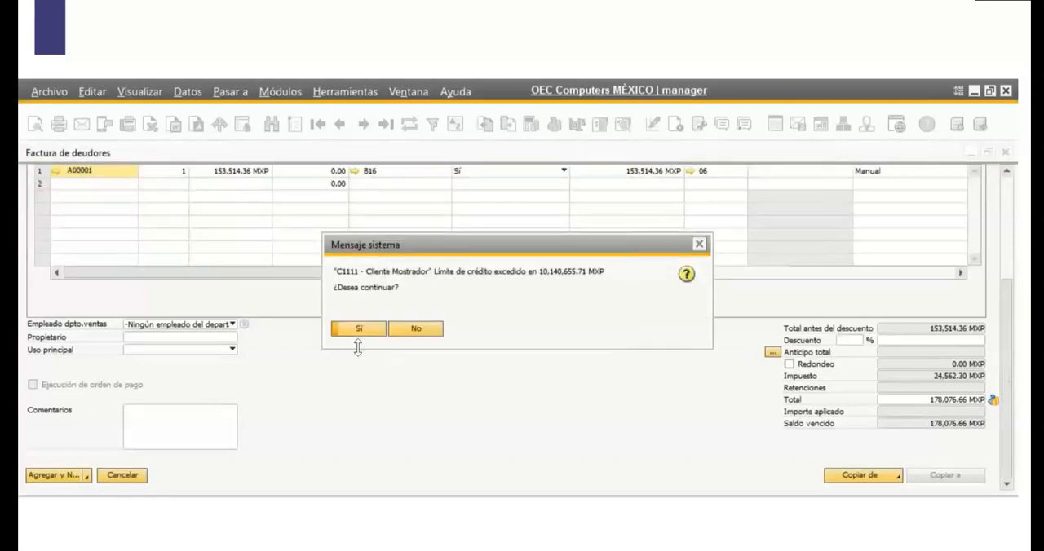
pyautogui.click(363, 326)
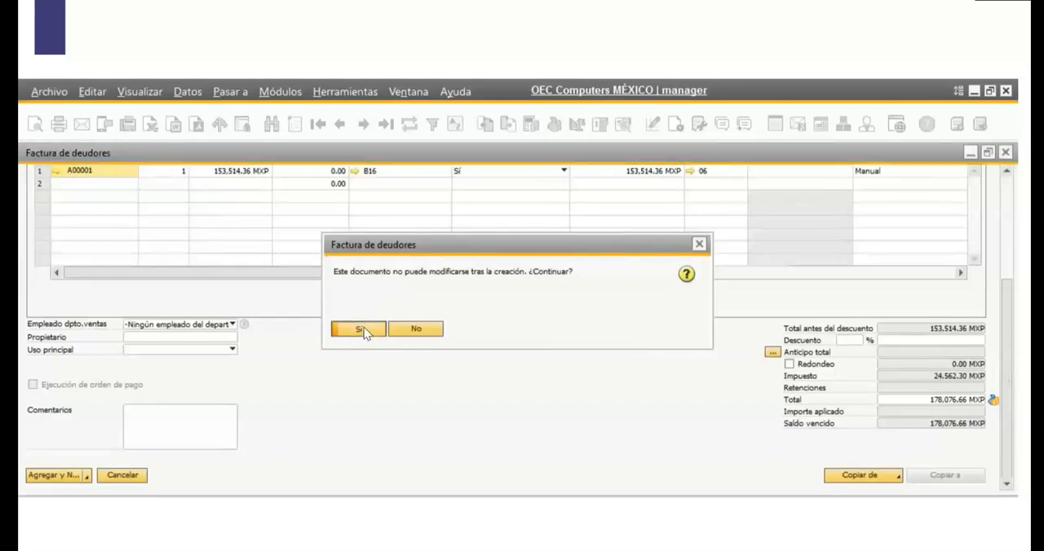
pyautogui.click(363, 327)
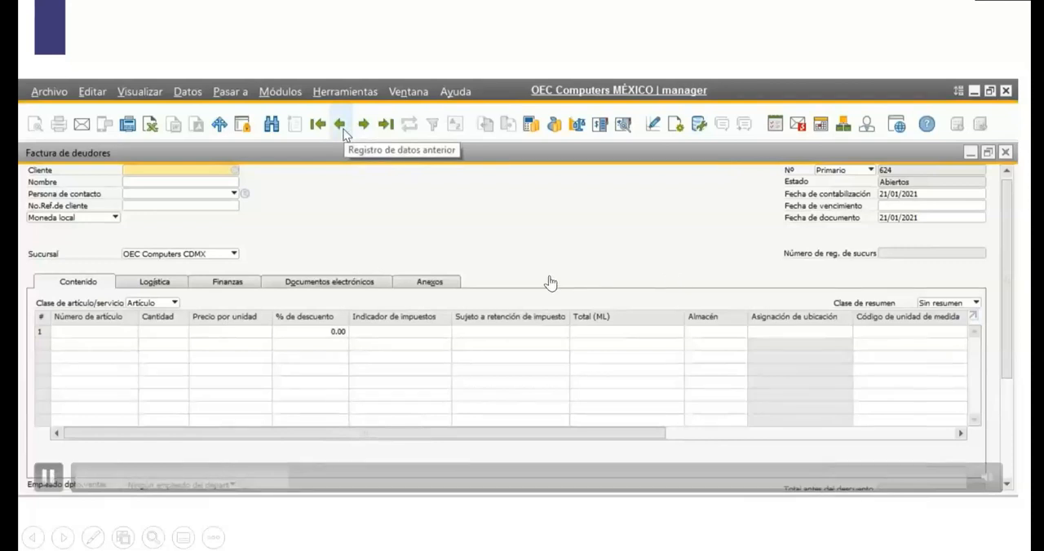
pyautogui.click(342, 130)
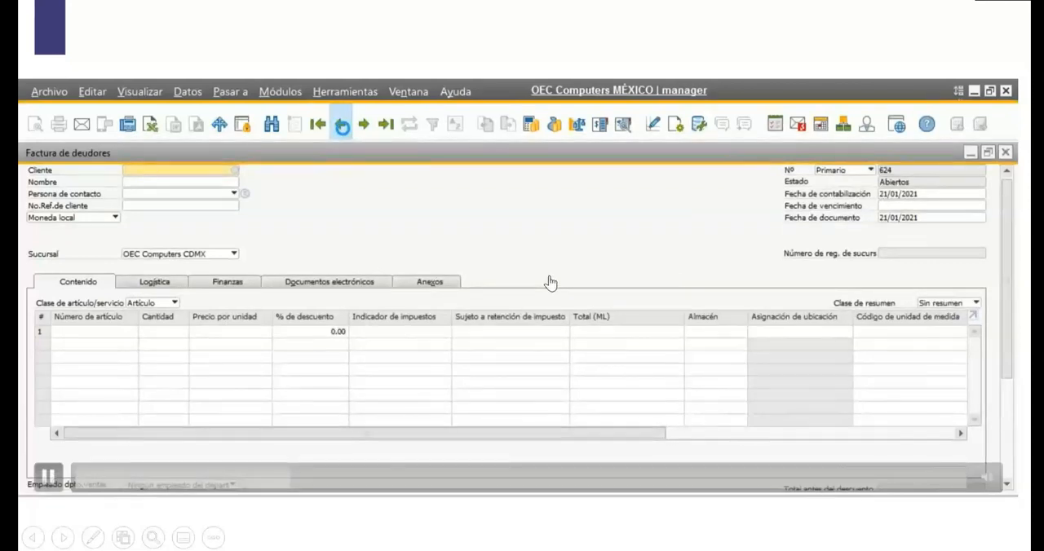
pyautogui.click(618, 300)
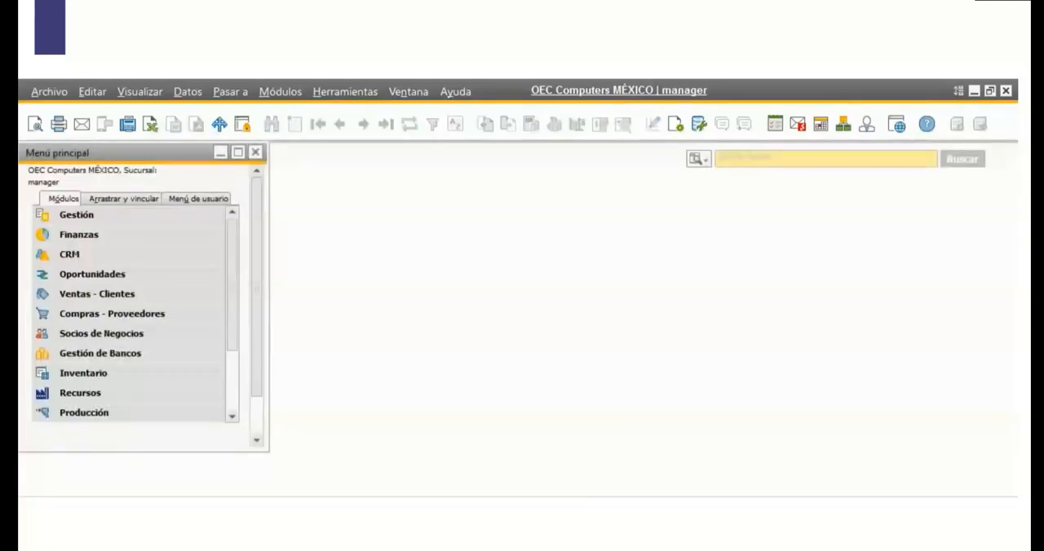
pyautogui.moveTo(780, 367)
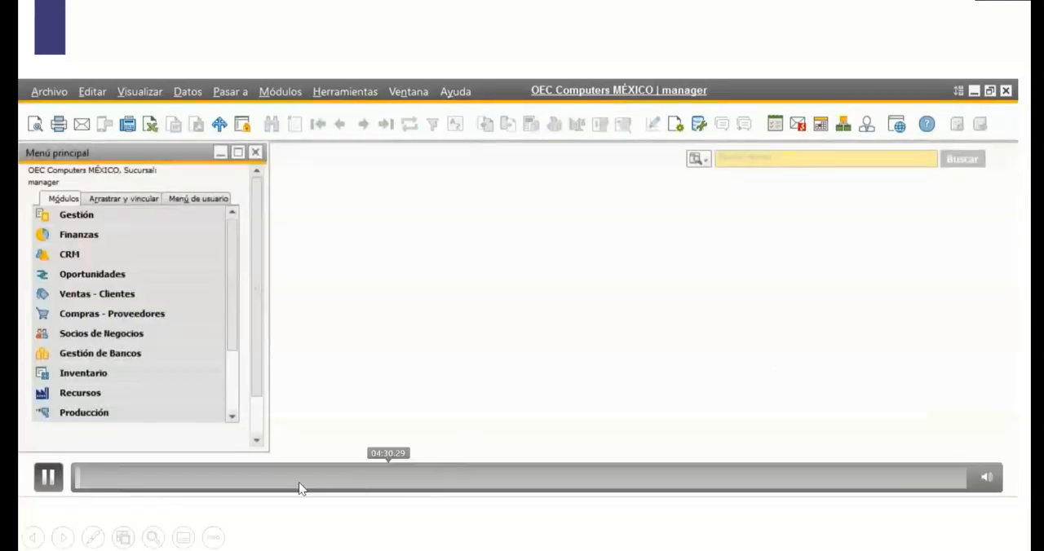
pyautogui.click(181, 485)
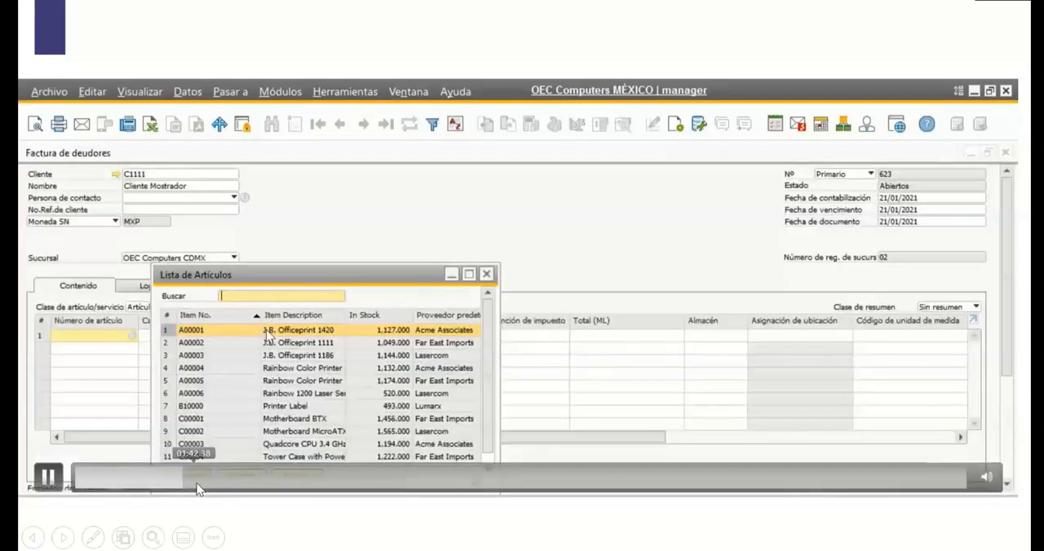
pyautogui.click(197, 487)
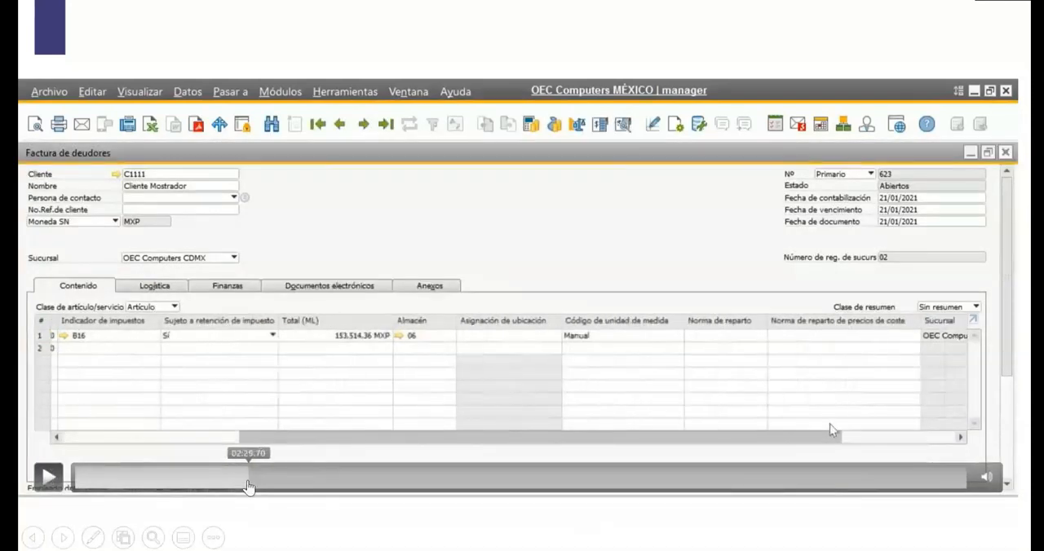
pyautogui.click(250, 487)
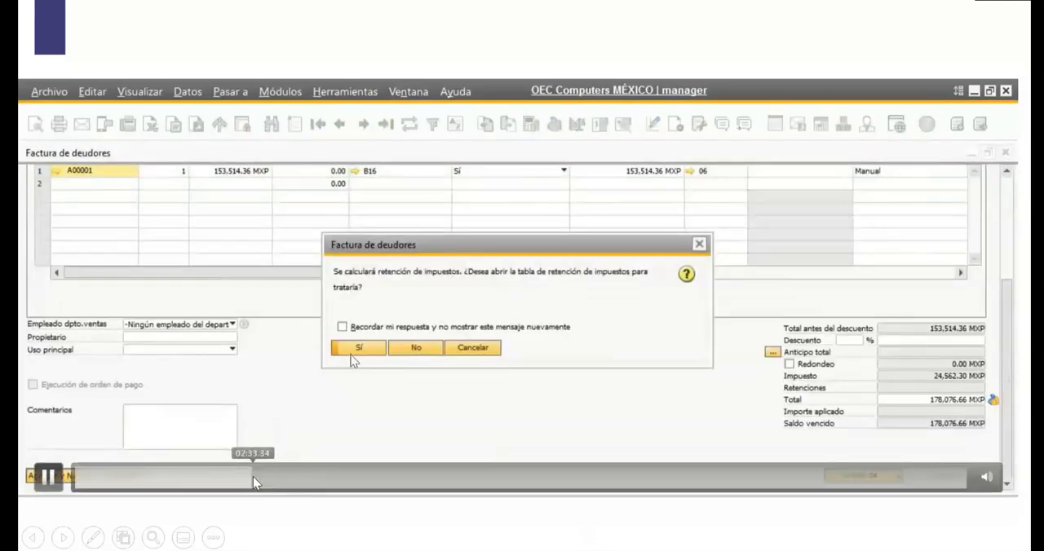
pyautogui.click(270, 479)
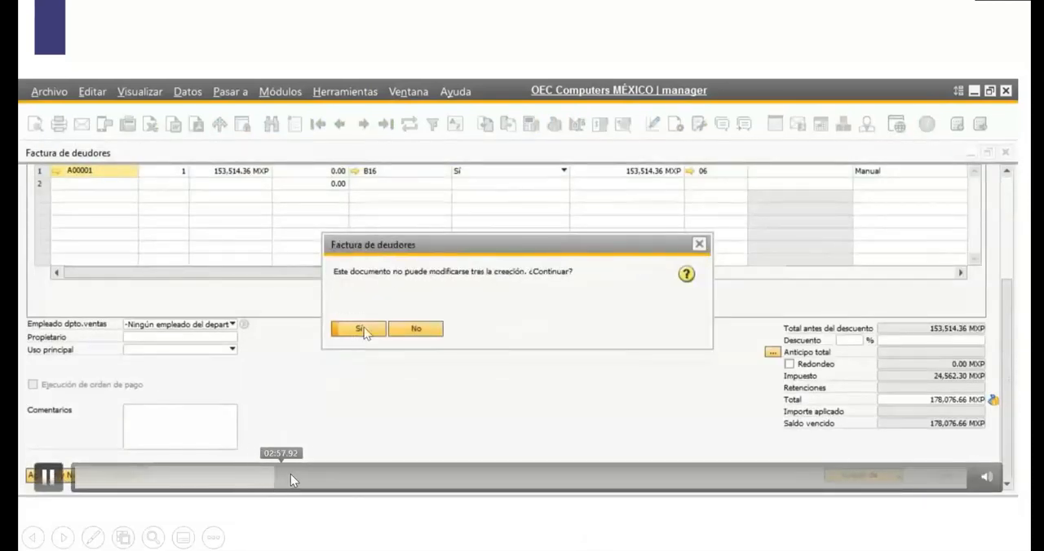
pyautogui.click(291, 474)
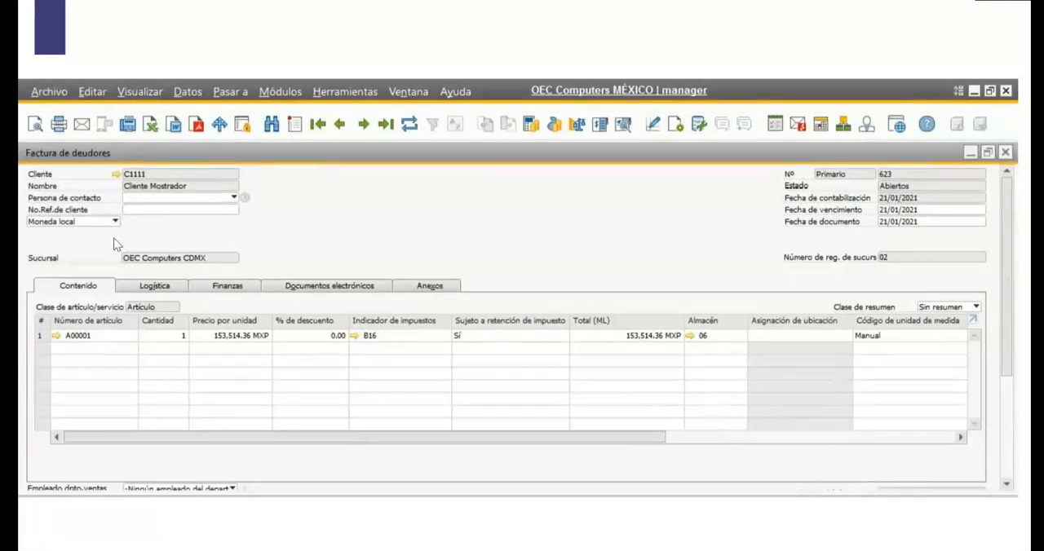
# Close the Factura de deudores and open a new Nota de crédito de clientes from the sales documents.
pyautogui.click(1005, 153)
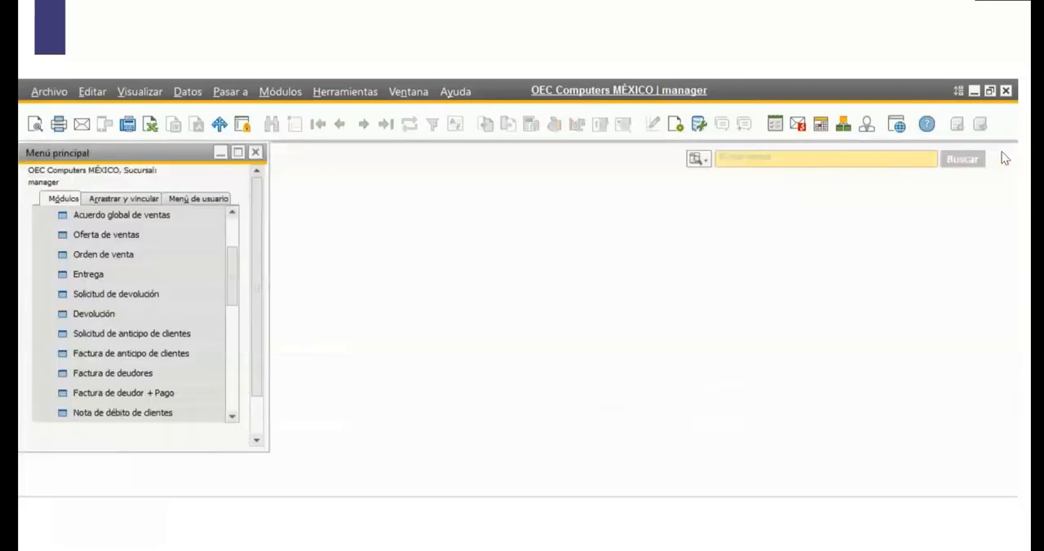
pyautogui.scroll(-1, 232, 284)
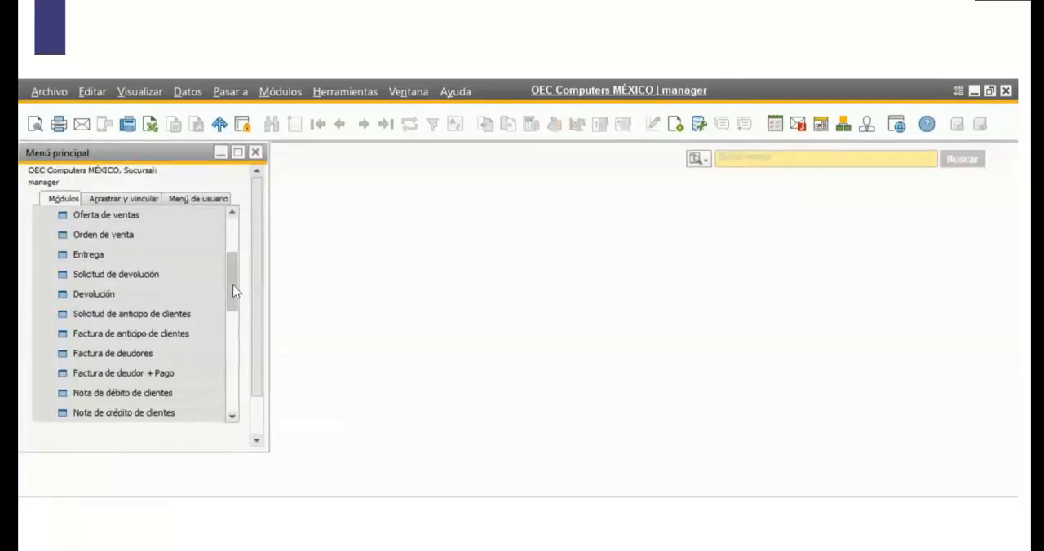
pyautogui.click(155, 417)
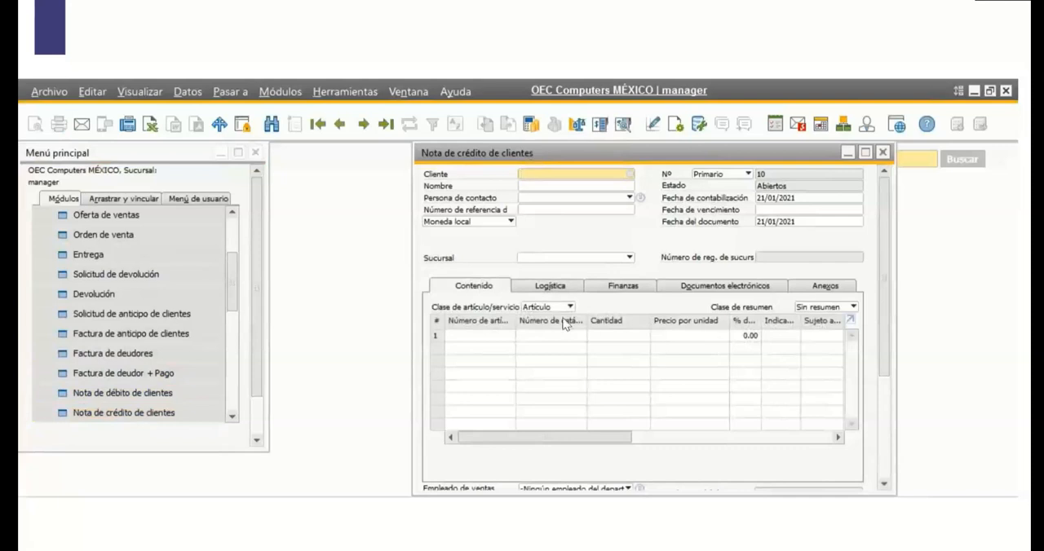
# Choose Cliente Mostrador as the customer of the credit note and set its Sucursal to OEC Computers CDMX.
pyautogui.click(634, 174)
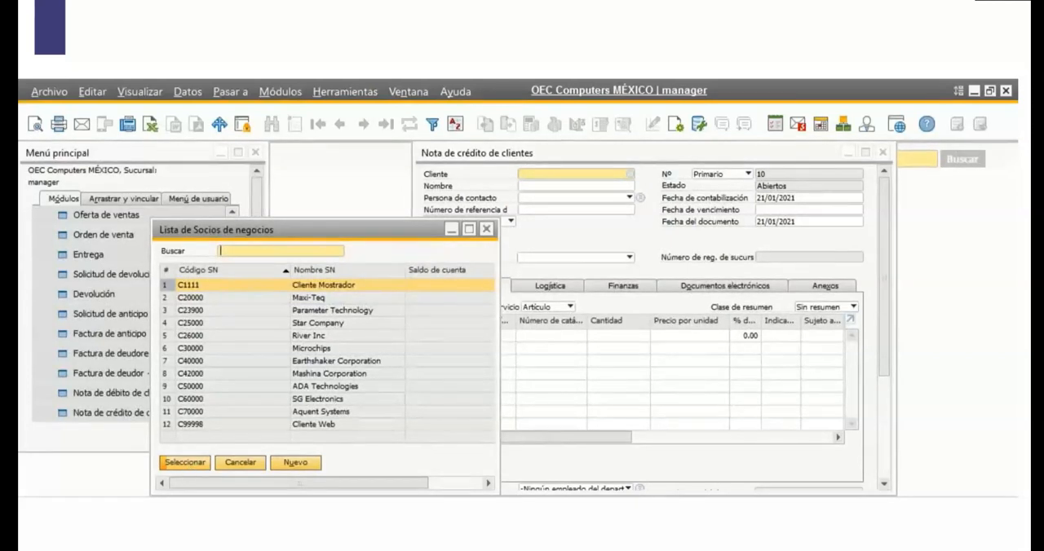
pyautogui.press('Return')
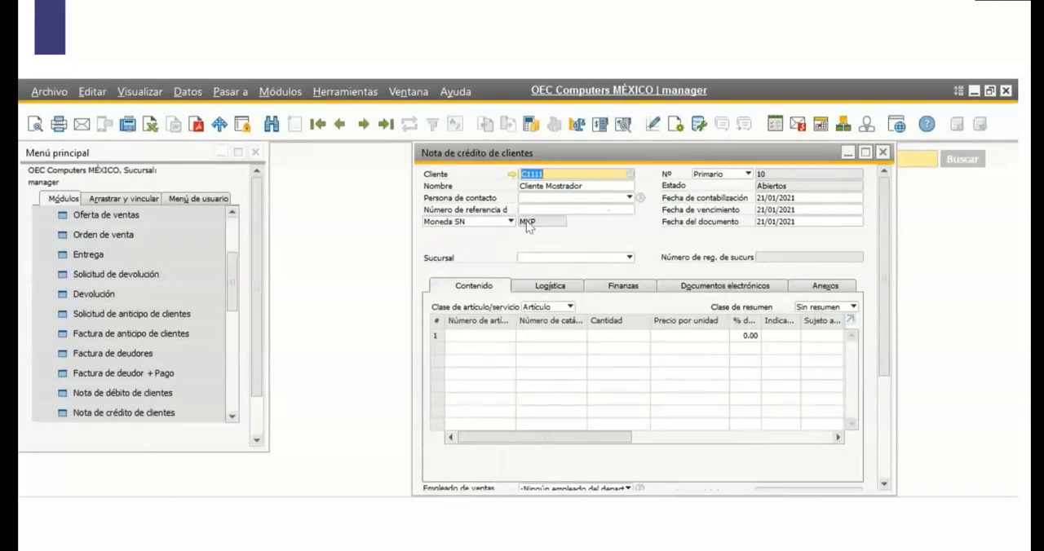
pyautogui.click(585, 259)
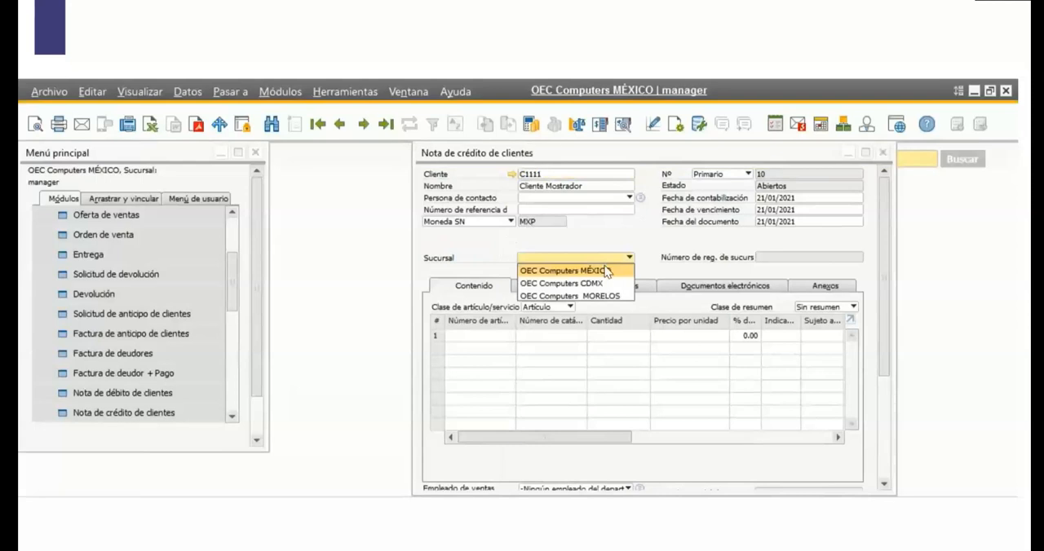
pyautogui.click(604, 284)
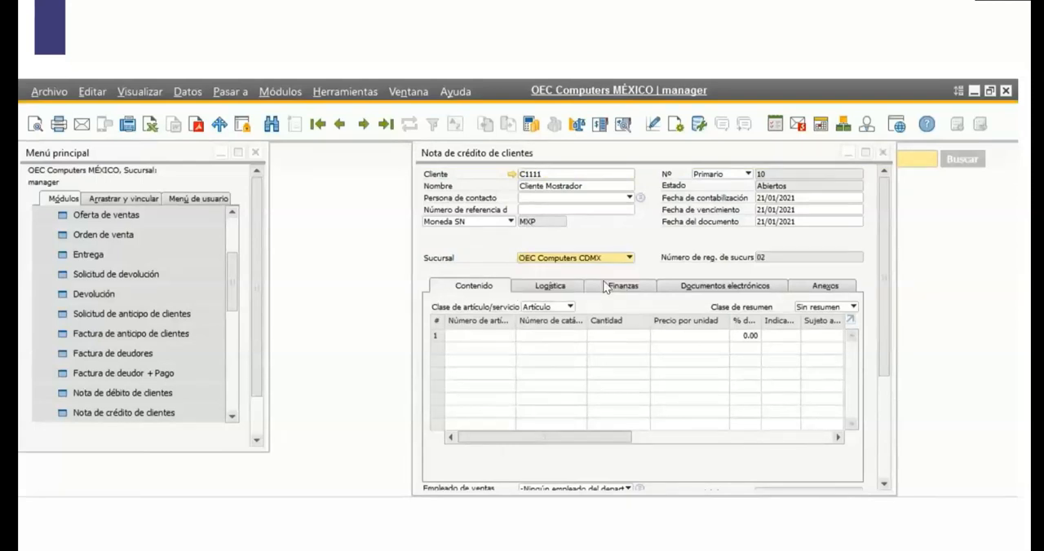
# Add item A00001 to the credit note's first line and review the Sucursal assigned to that line.
pyautogui.click(489, 335)
pyautogui.click(509, 336)
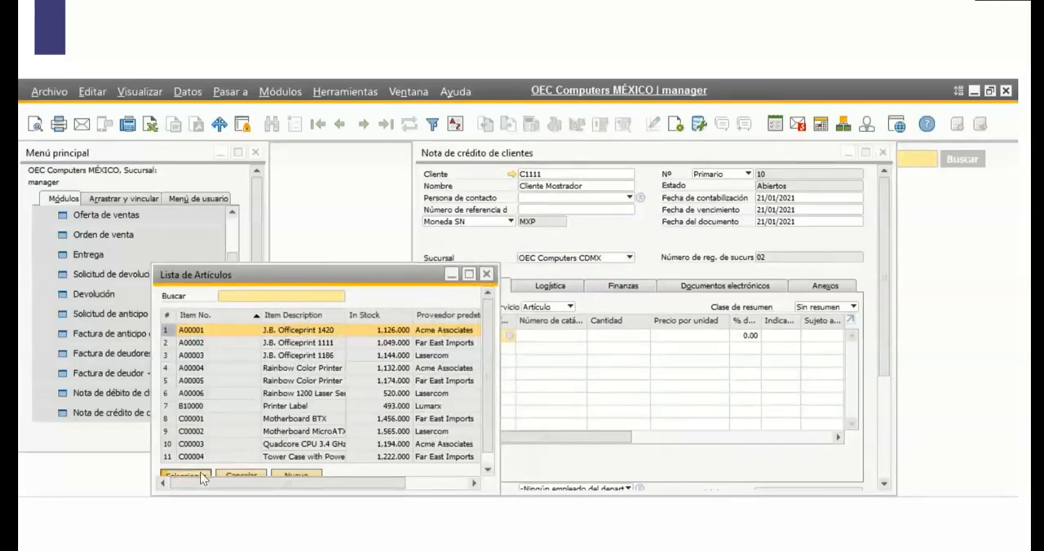
pyautogui.click(200, 475)
pyautogui.moveTo(605, 436); pyautogui.dragTo(811, 434)
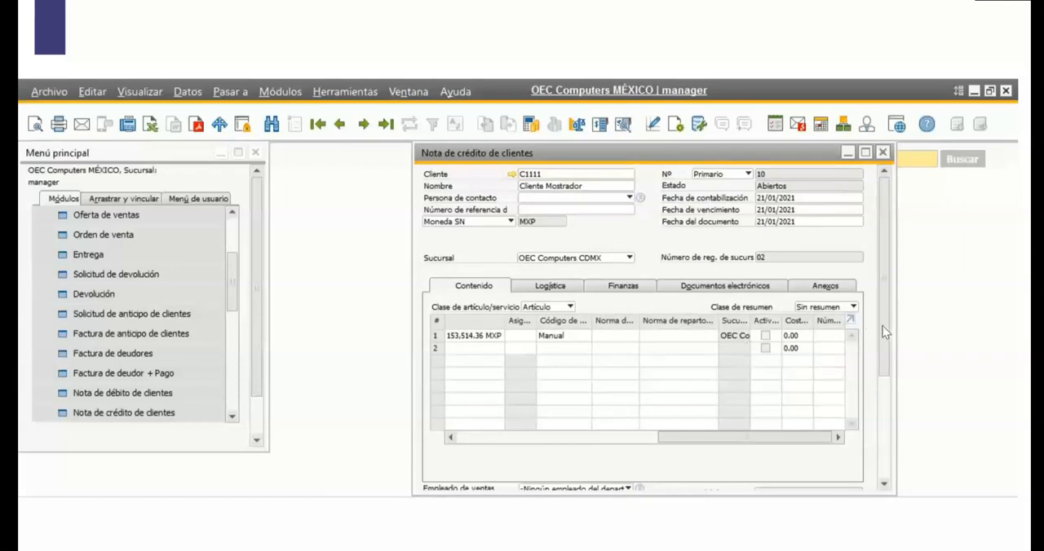
# Add the credit note, accepting the withholding tax table and the creation prompt, and review the previous credit note record.
pyautogui.moveTo(885, 332); pyautogui.dragTo(886, 441)
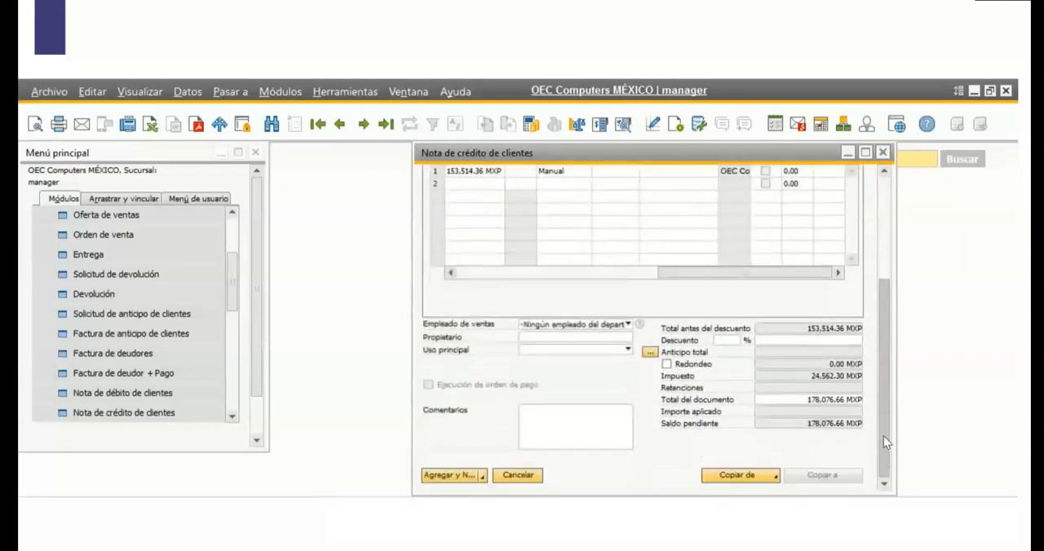
pyautogui.click(460, 471)
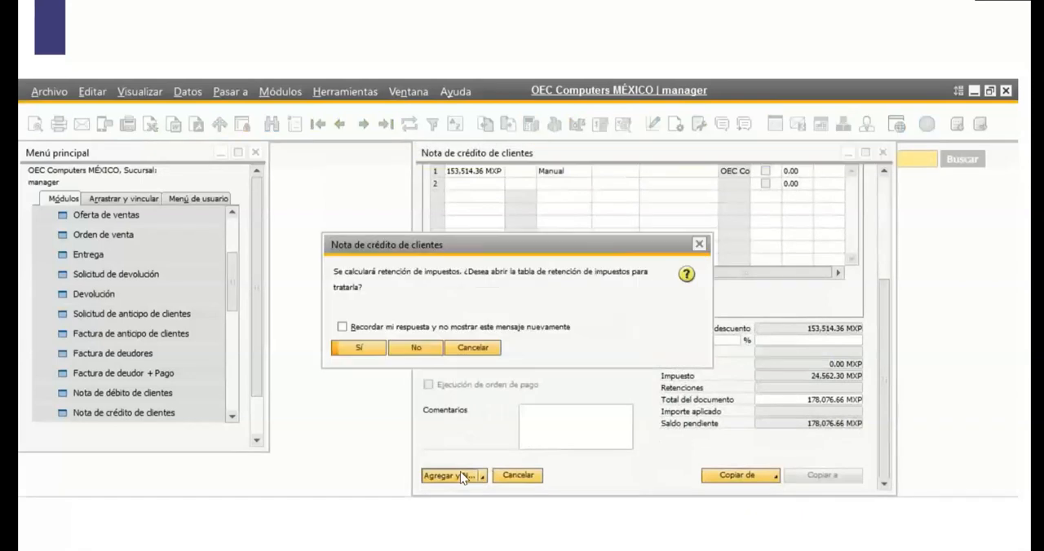
pyautogui.click(363, 350)
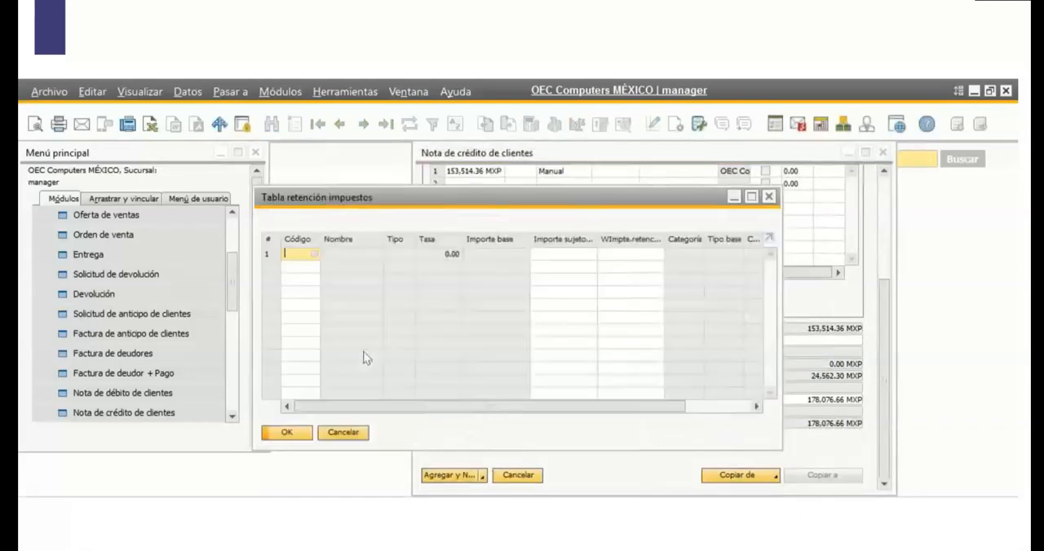
pyautogui.click(282, 429)
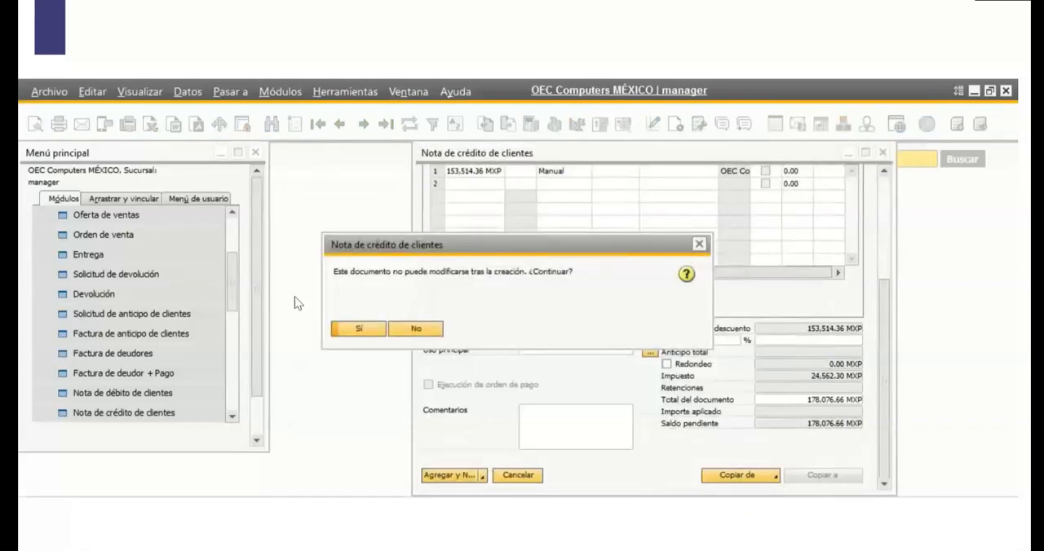
pyautogui.click(360, 327)
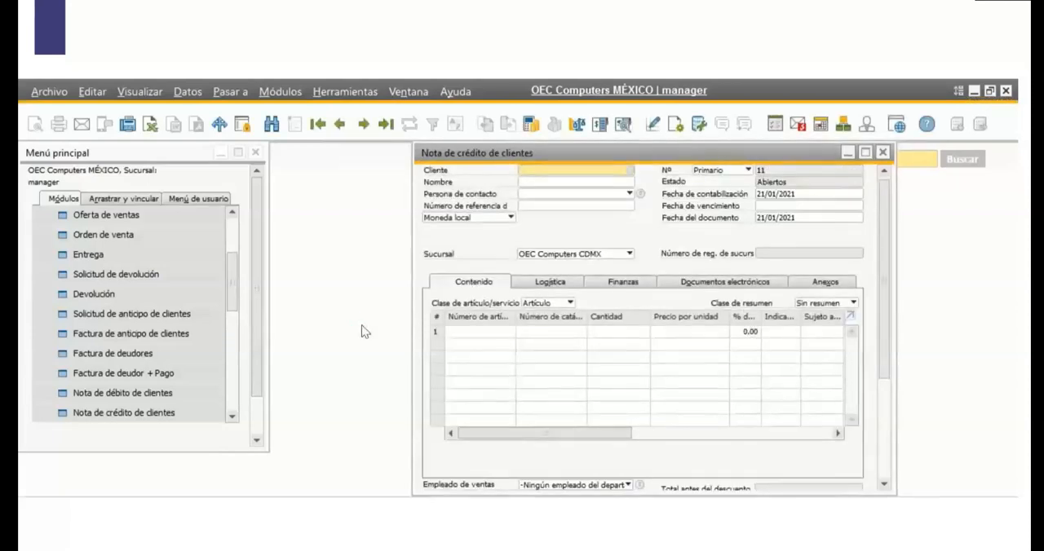
pyautogui.click(337, 124)
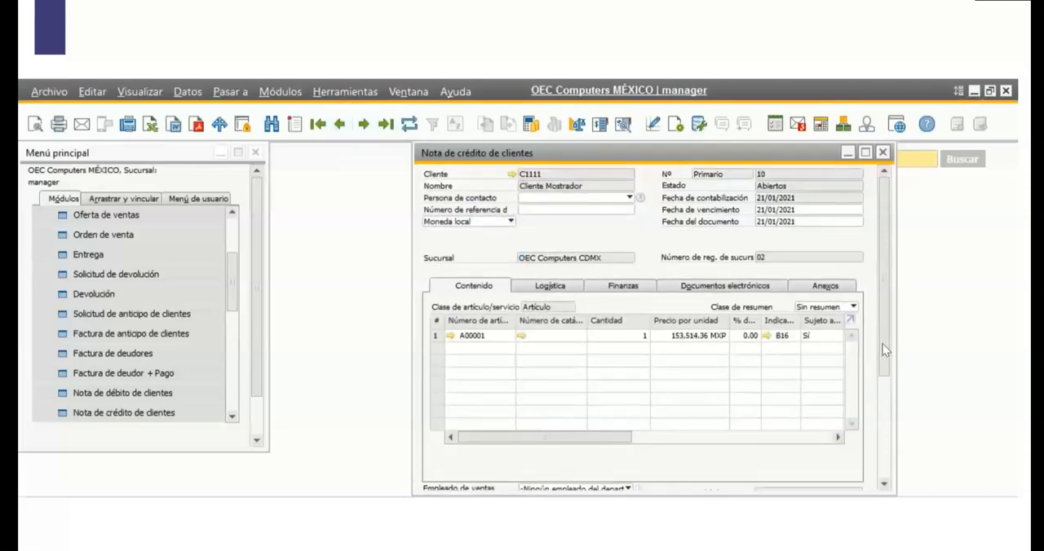
pyautogui.moveTo(883, 337); pyautogui.dragTo(903, 324)
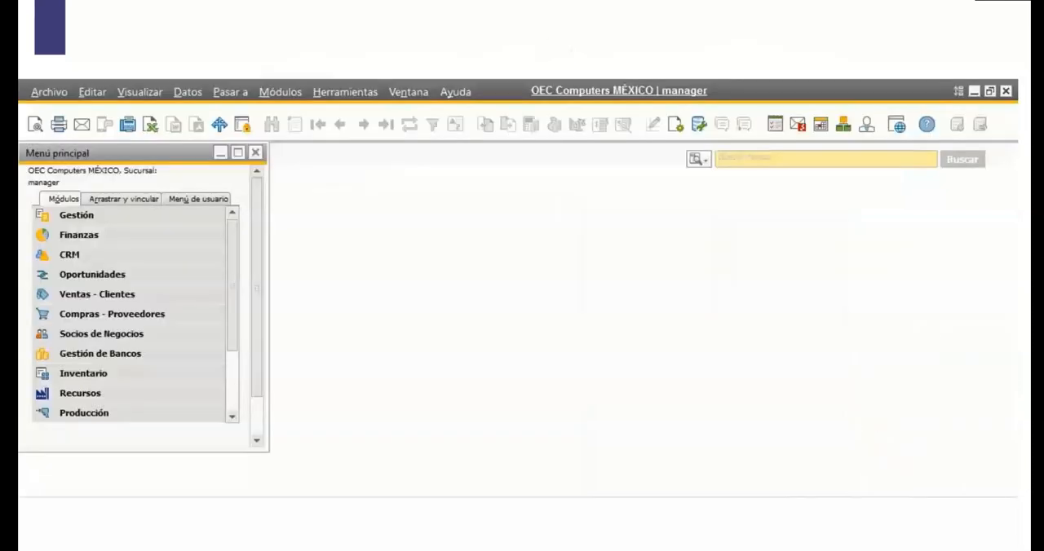
pyautogui.click(478, 472)
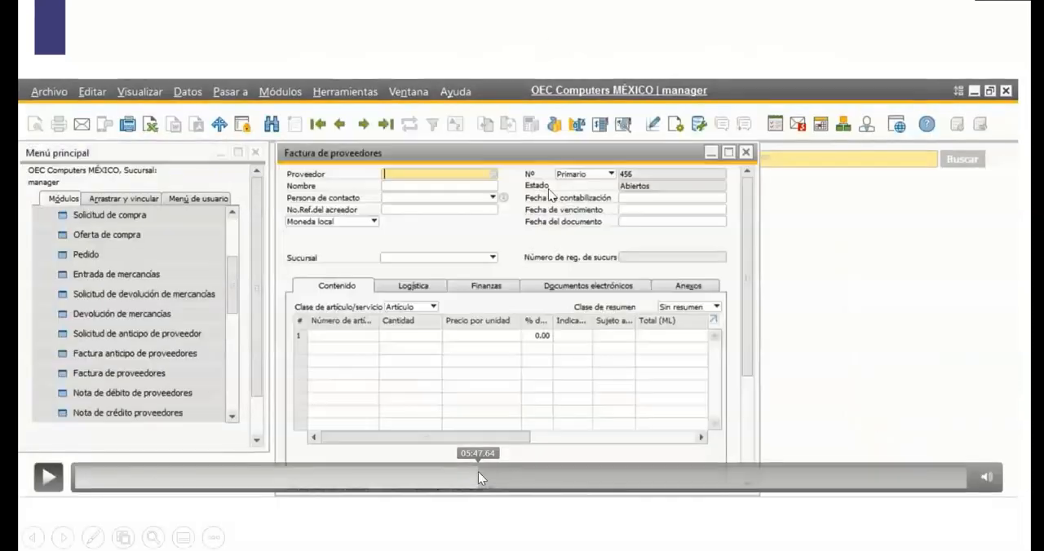
pyautogui.click(432, 480)
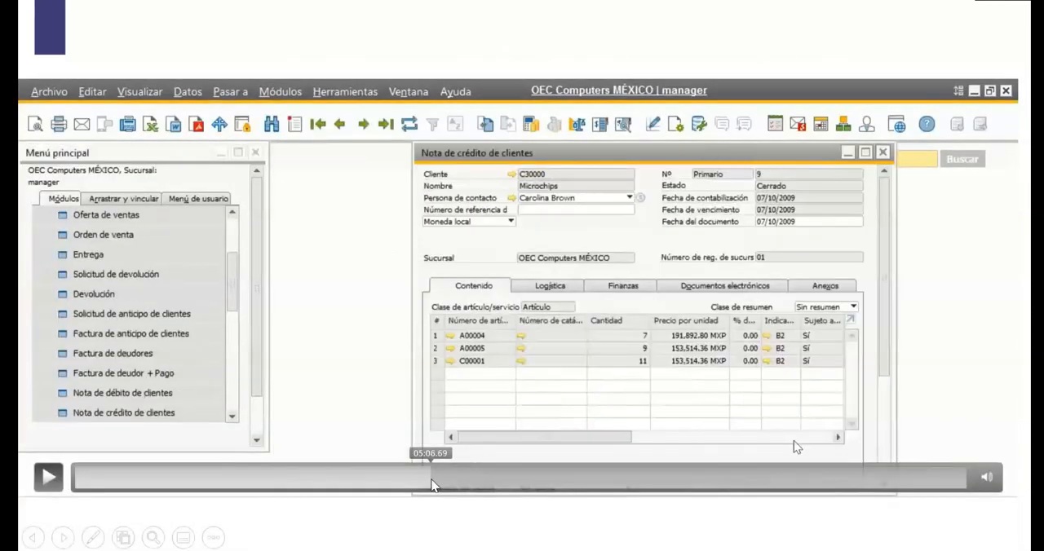
pyautogui.click(470, 395)
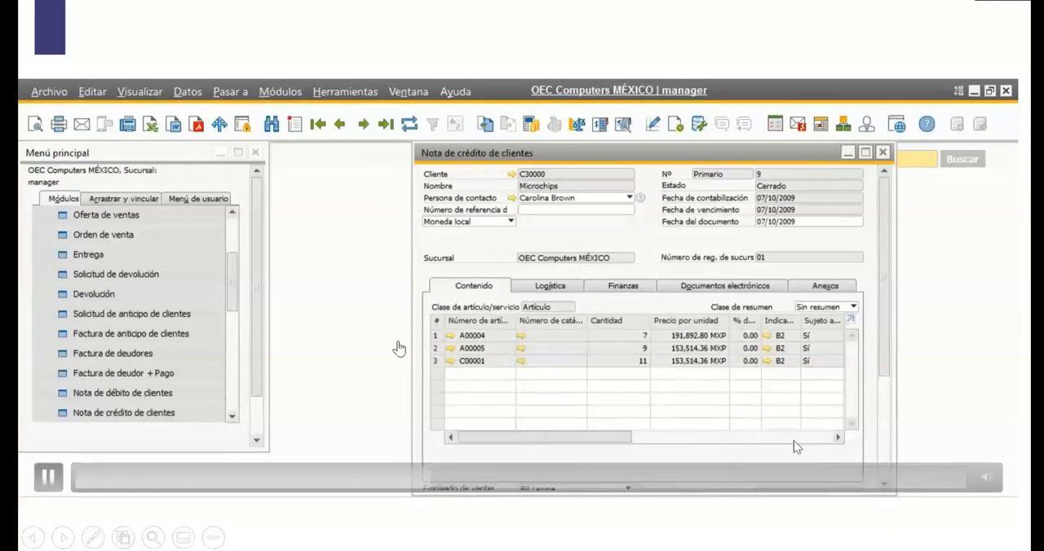
pyautogui.click(399, 348)
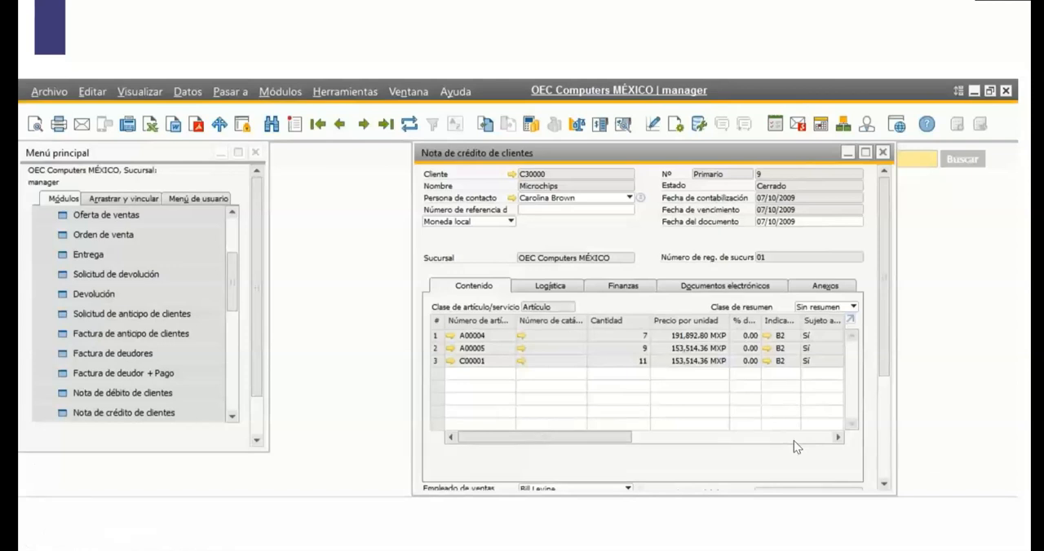
pyautogui.click(48, 469)
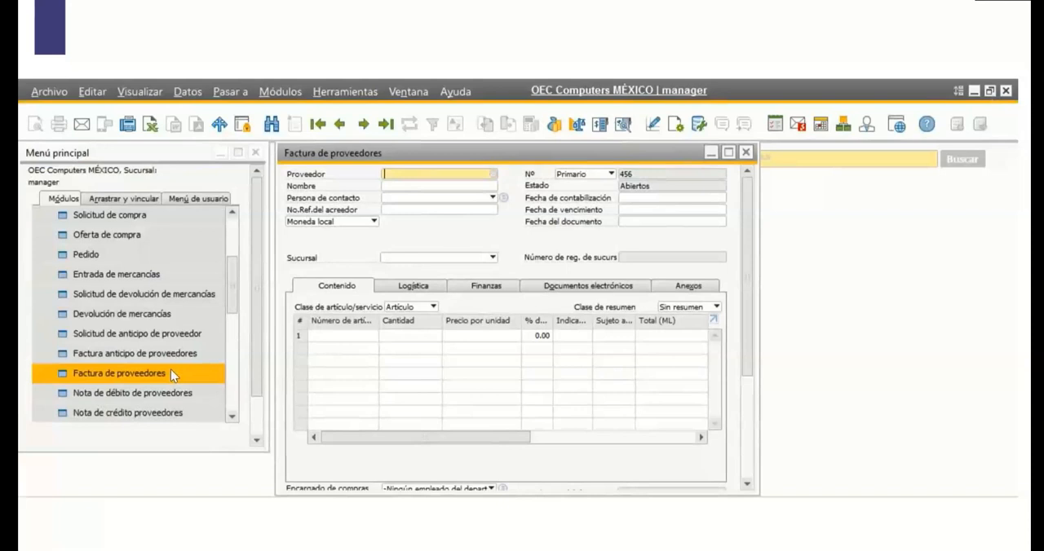
# Choose Acme Associates as the supplier of the Factura de proveedores and set its Sucursal to OEC Computers MORELOS.
pyautogui.click(493, 174)
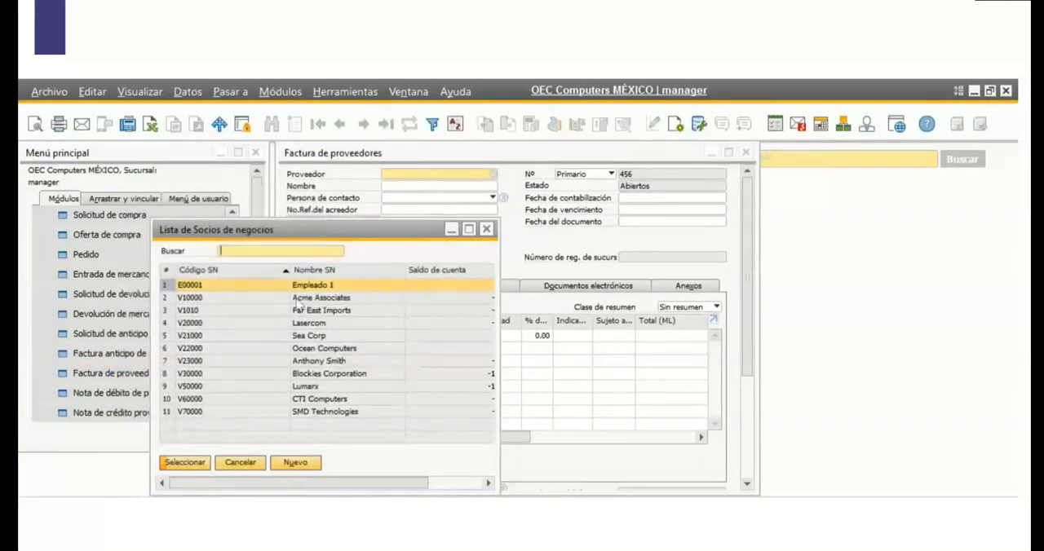
pyautogui.click(283, 299)
pyautogui.click(184, 465)
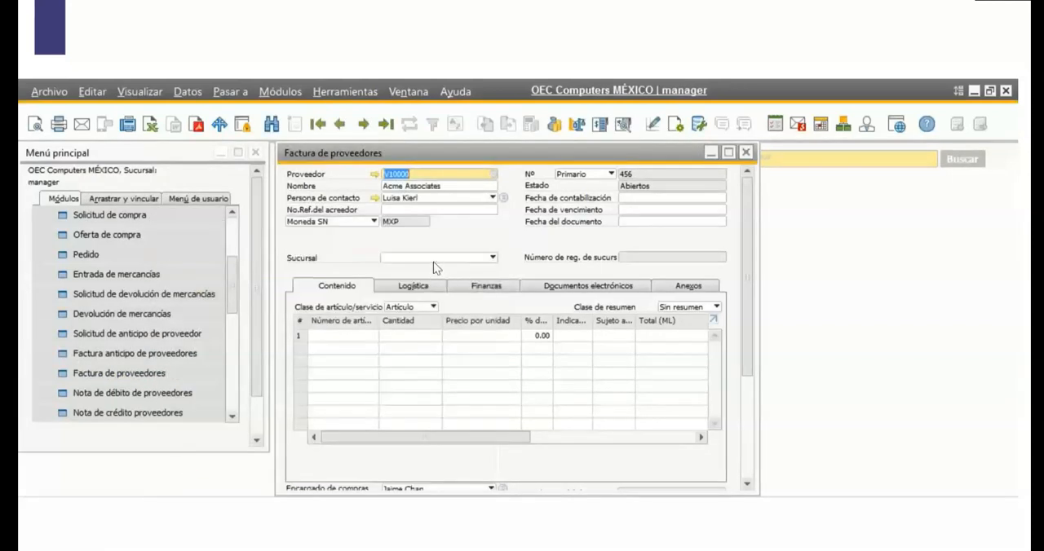
pyautogui.click(437, 258)
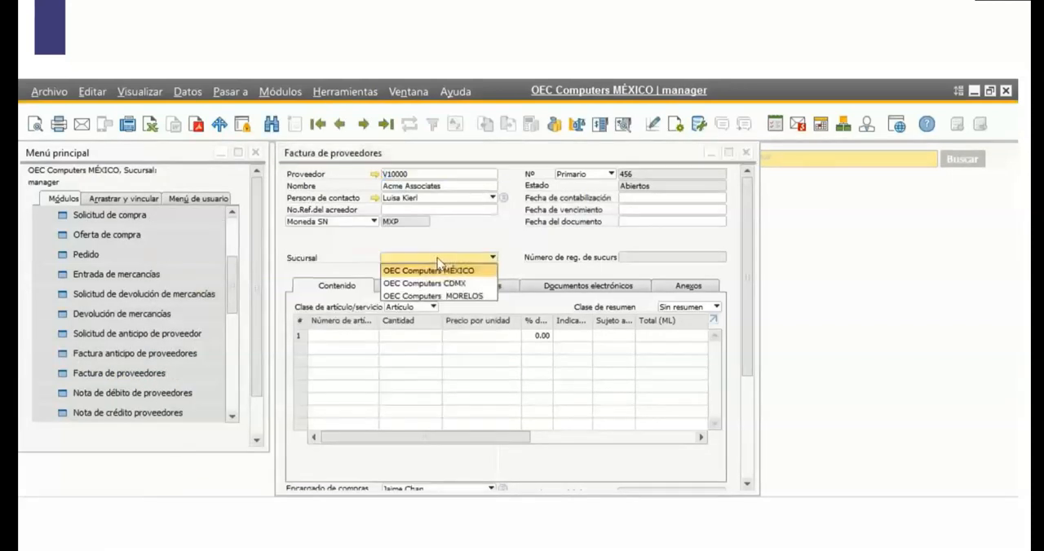
pyautogui.click(463, 297)
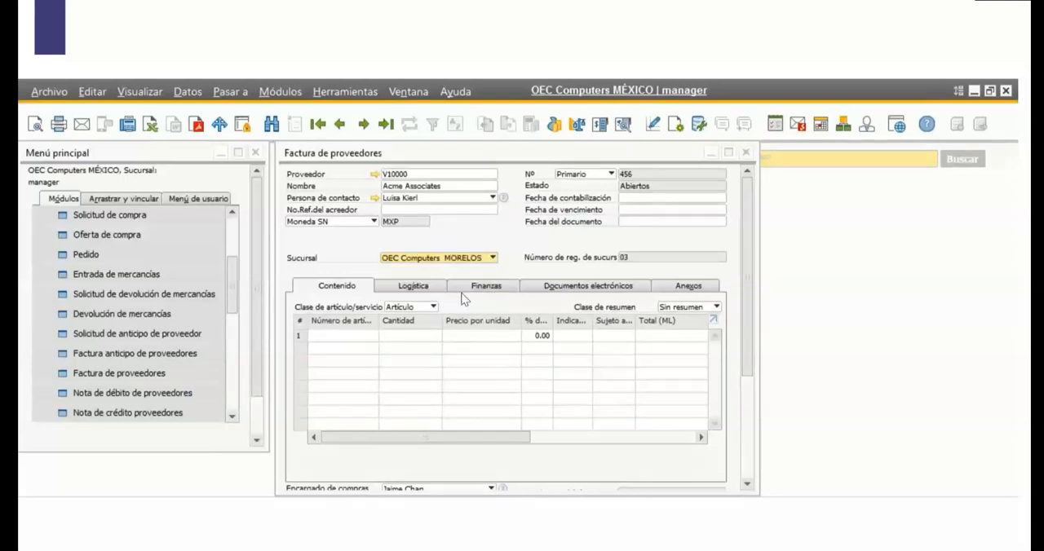
# Add item A00001 to the supplier invoice's first line and review the Sucursal assigned to that line.
pyautogui.click(367, 331)
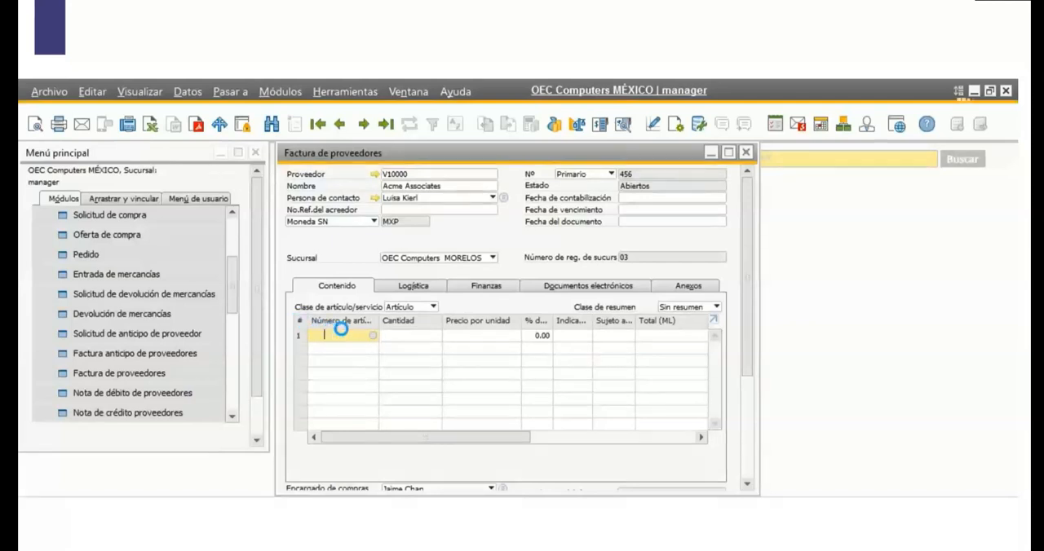
pyautogui.press('Tab')
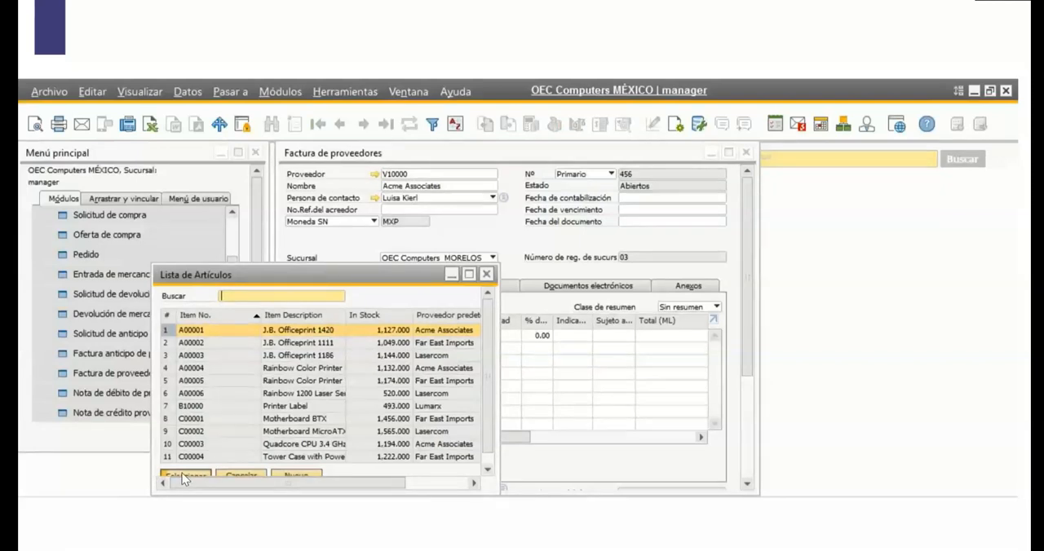
pyautogui.click(182, 473)
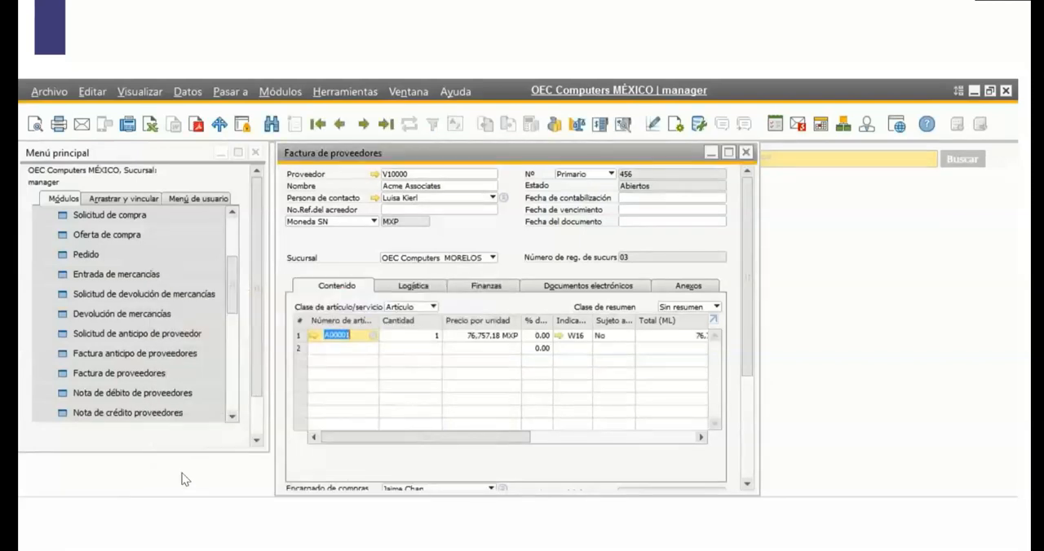
pyautogui.moveTo(434, 438); pyautogui.dragTo(631, 434)
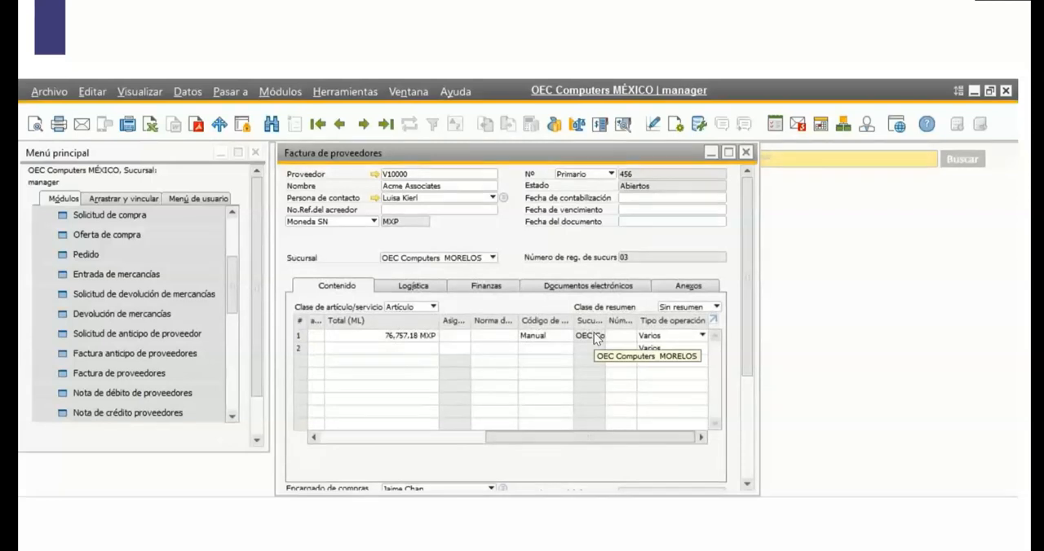
pyautogui.moveTo(547, 438); pyautogui.dragTo(370, 436)
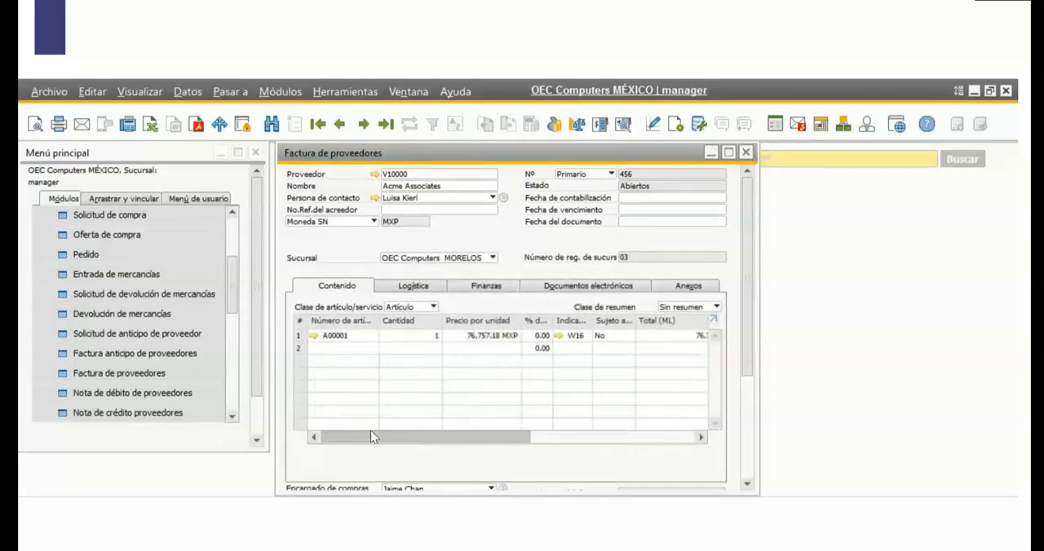
# Try to add the supplier invoice, and set its Fecha de contabilización to 21/01/2021.
pyautogui.moveTo(751, 327); pyautogui.dragTo(749, 425)
pyautogui.click(323, 476)
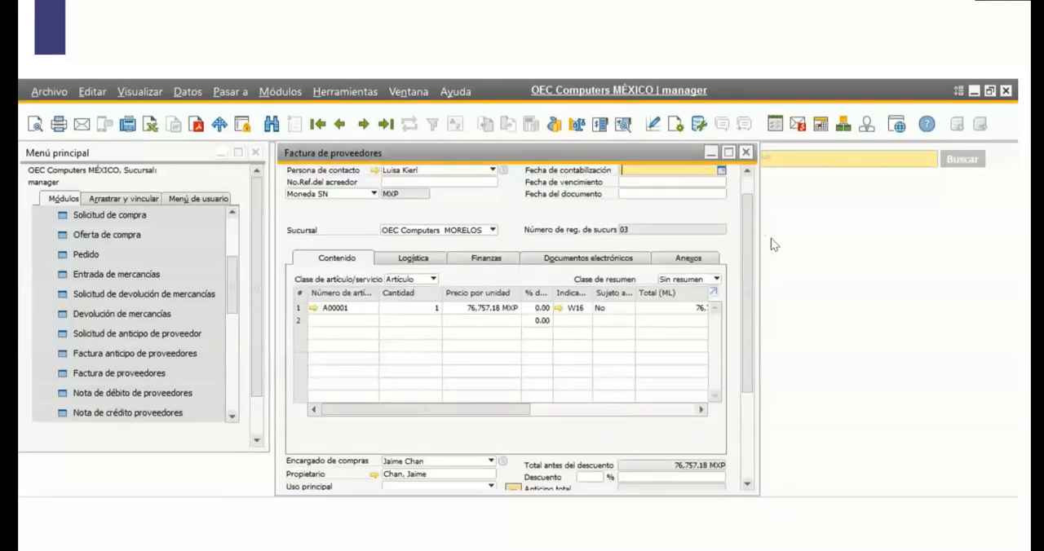
pyautogui.moveTo(753, 220); pyautogui.dragTo(752, 201)
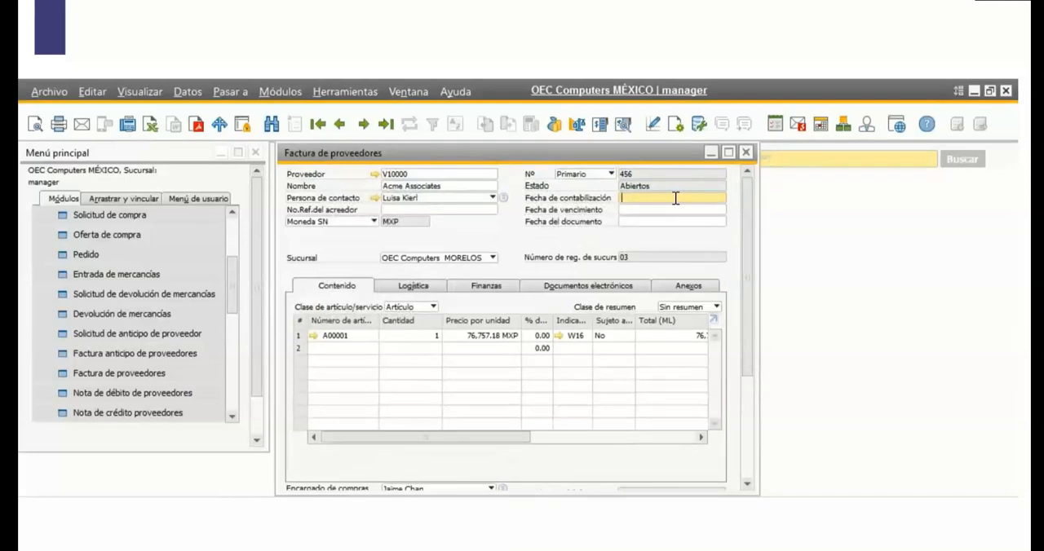
pyautogui.press('Tab')
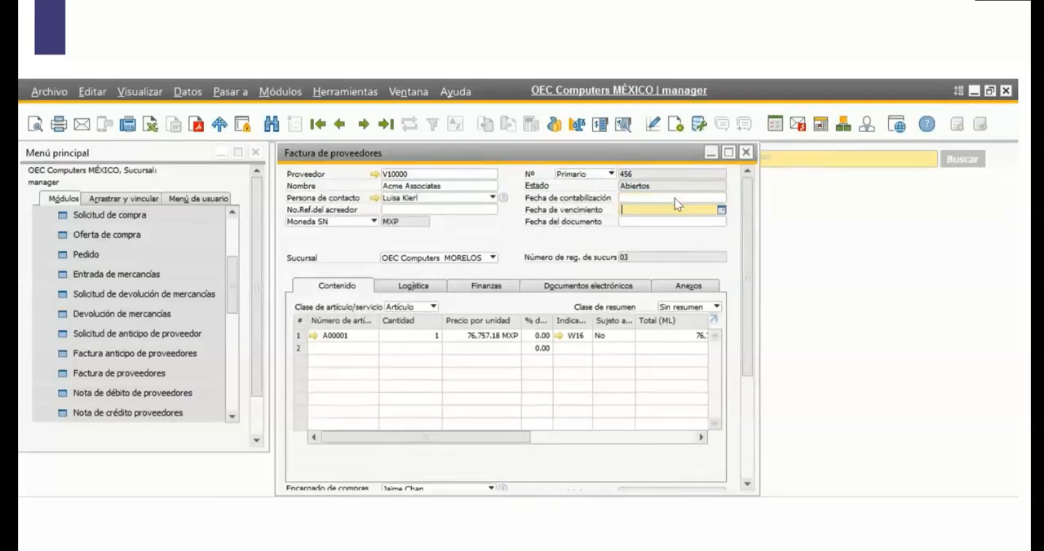
pyautogui.click(674, 198)
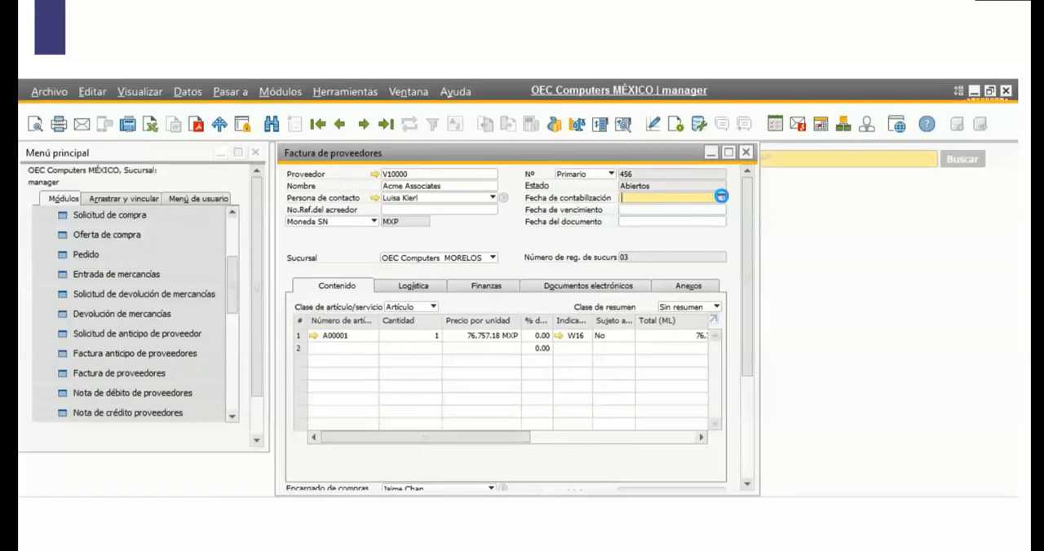
pyautogui.click(723, 198)
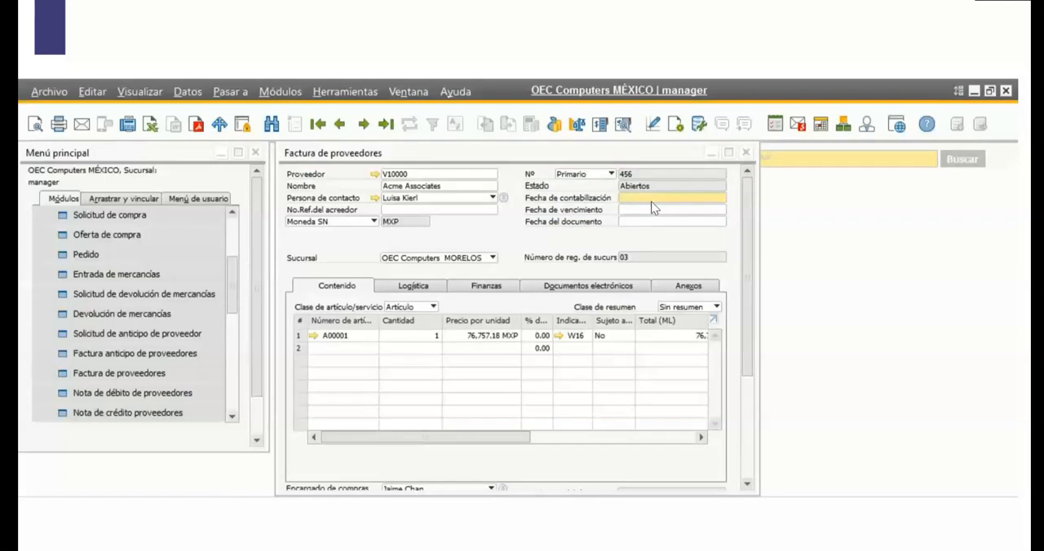
pyautogui.write('210121')
pyautogui.click(674, 209)
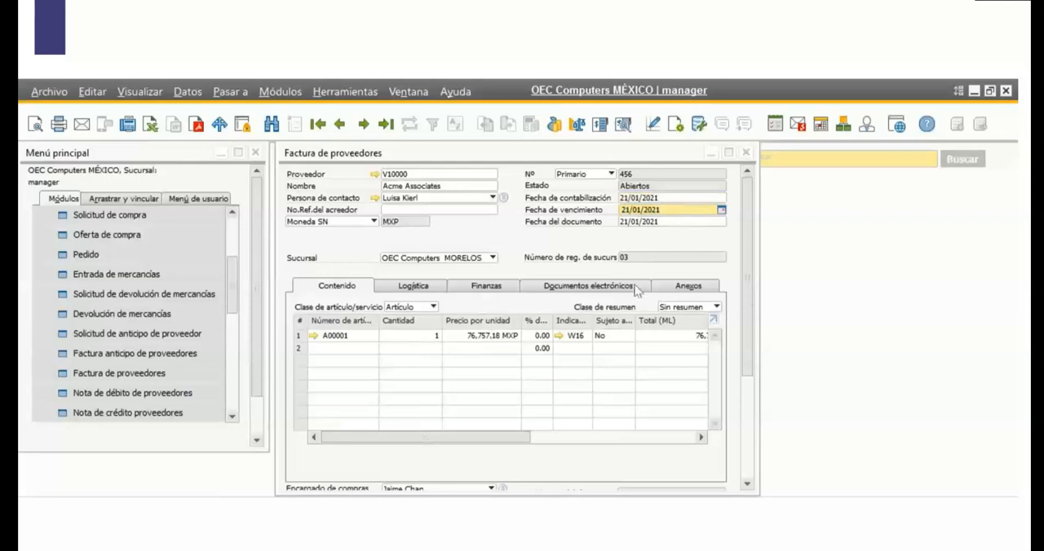
# Add the supplier invoice, agreeing to continue at each confirmation prompt, and review the previous invoice record.
pyautogui.moveTo(748, 282); pyautogui.dragTo(748, 396)
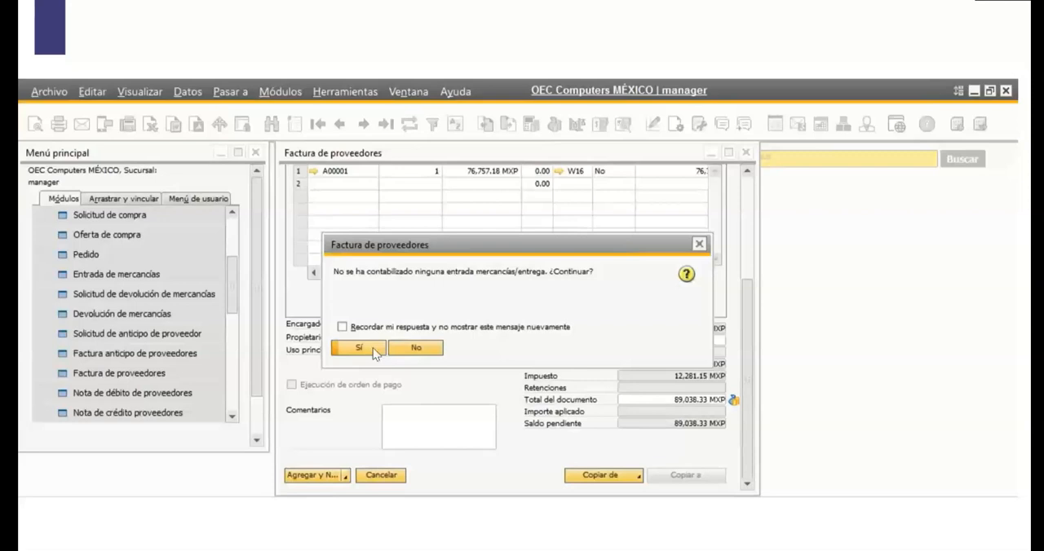
pyautogui.click(374, 350)
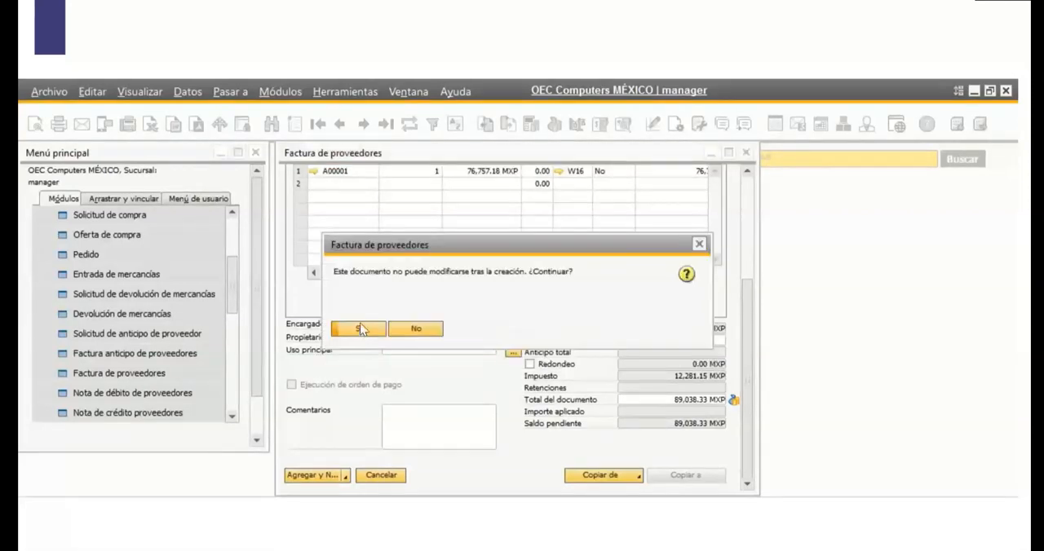
pyautogui.click(361, 327)
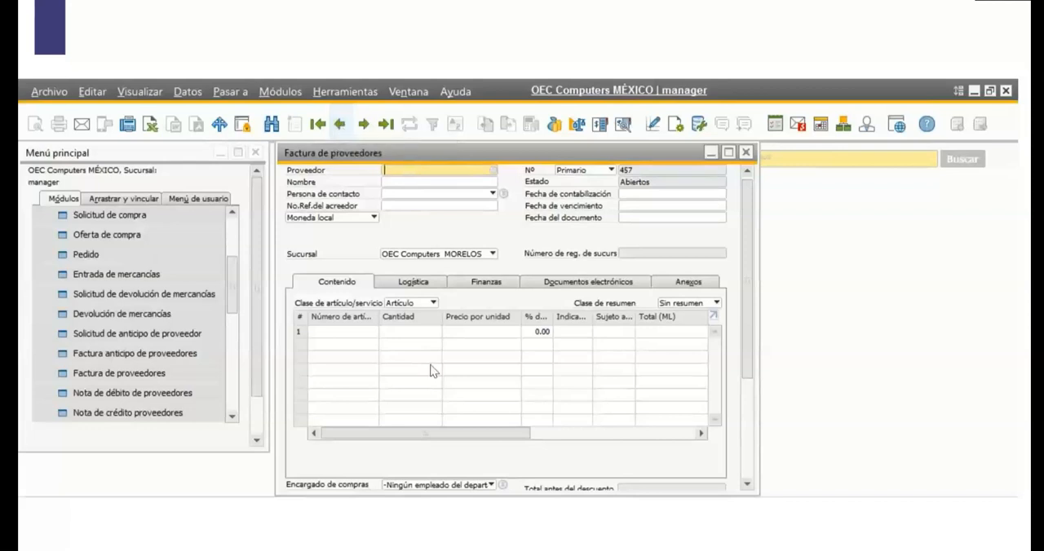
pyautogui.click(338, 125)
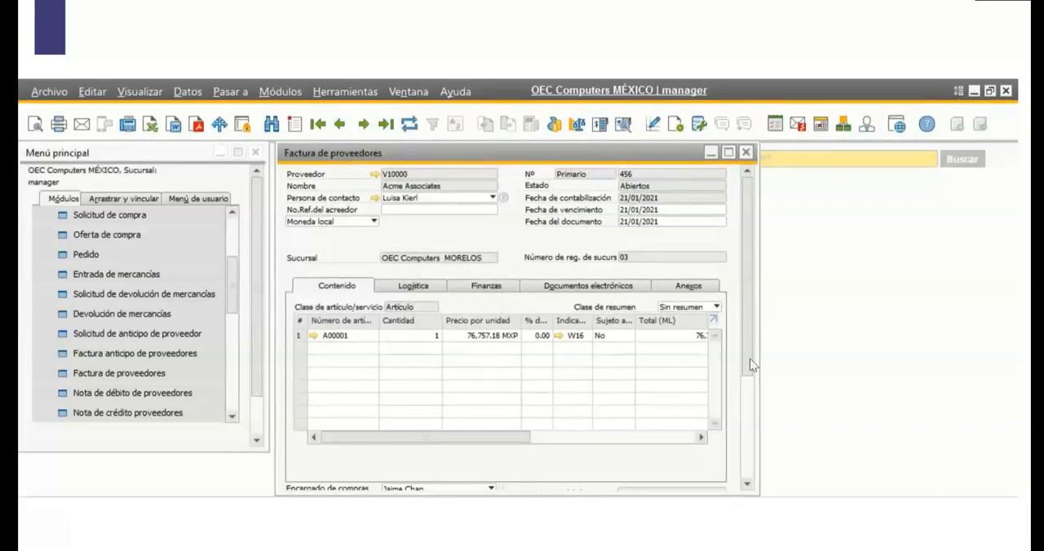
pyautogui.scroll(-3, 750, 385)
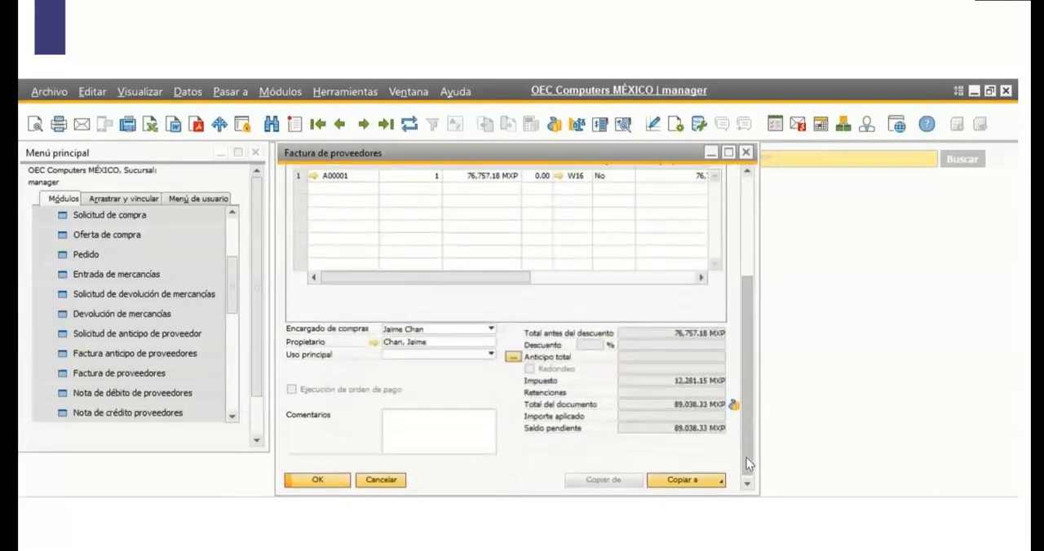
pyautogui.scroll(3, 741, 437)
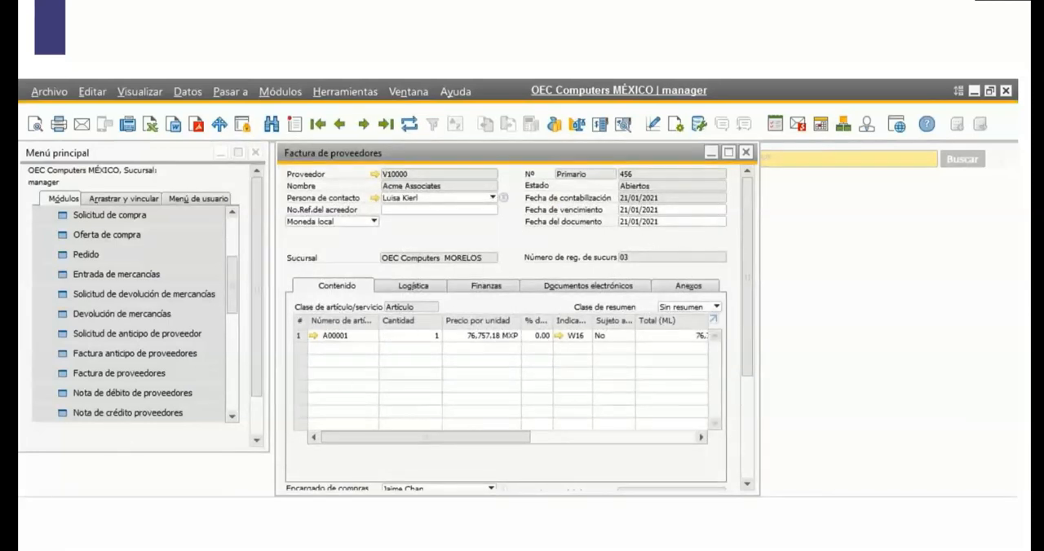
# Close the supplier invoice and open a new inventory Salida de mercancías document.
pyautogui.click(744, 153)
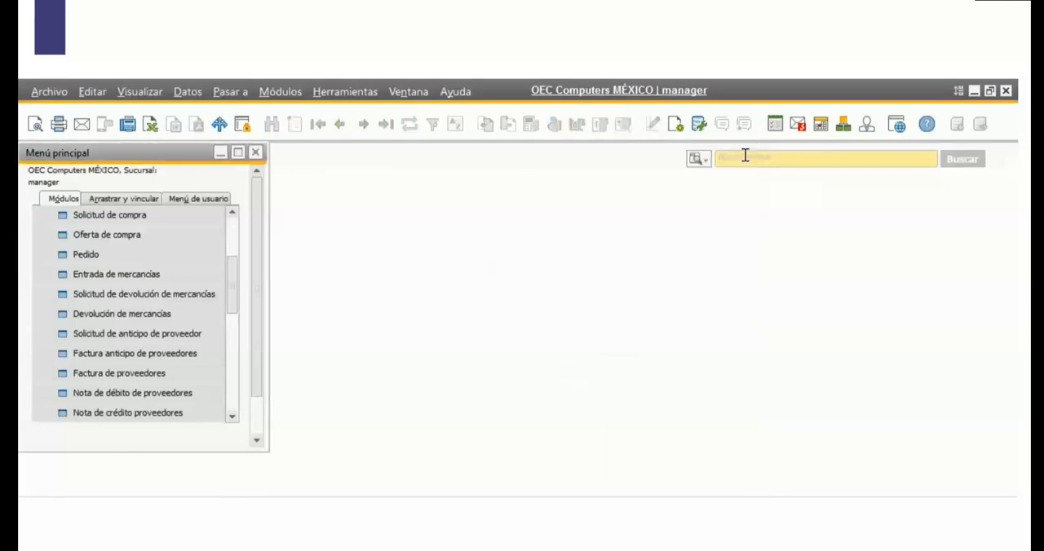
pyautogui.moveTo(233, 296); pyautogui.dragTo(233, 247)
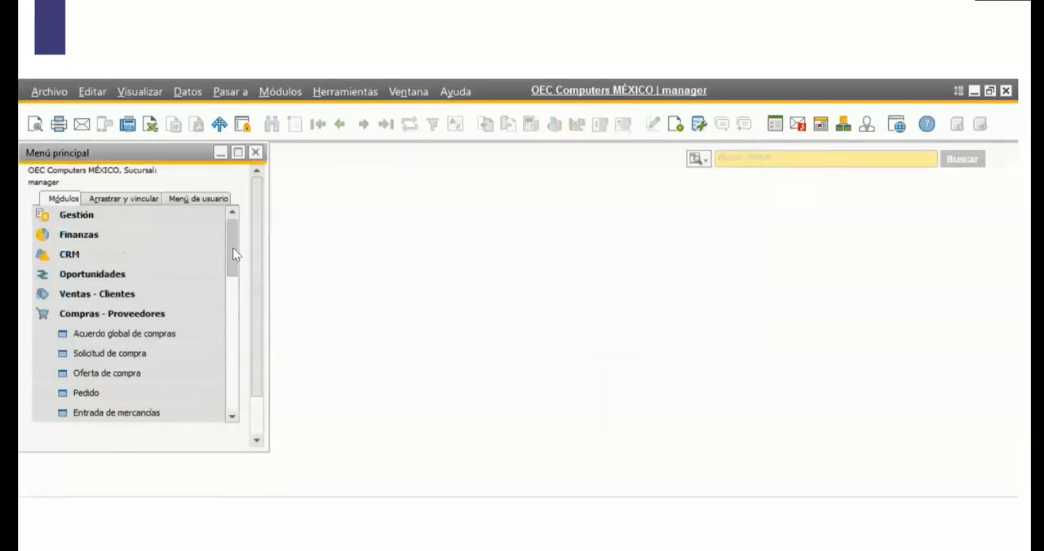
pyautogui.click(124, 316)
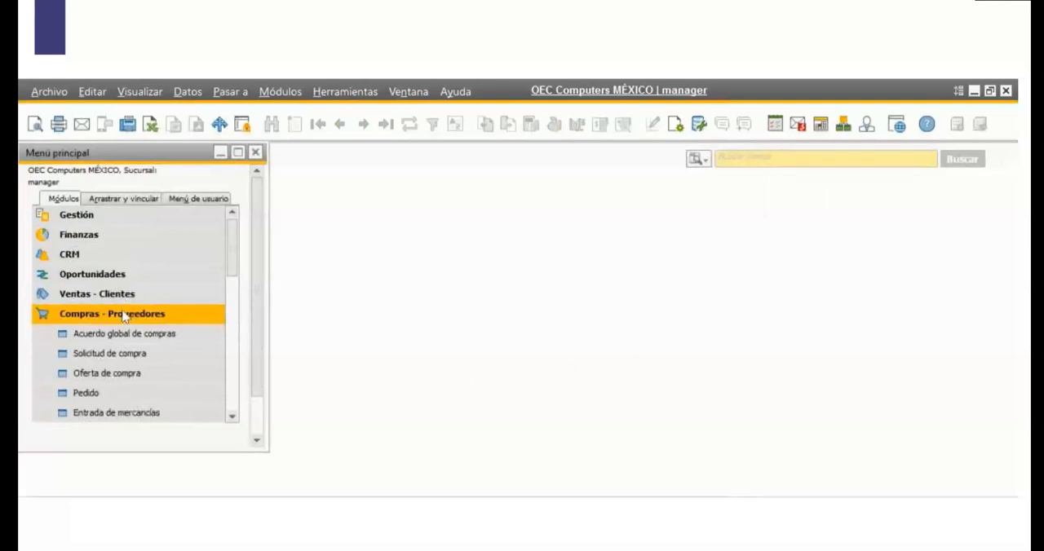
pyautogui.click(124, 316)
pyautogui.moveTo(232, 268); pyautogui.dragTo(231, 290)
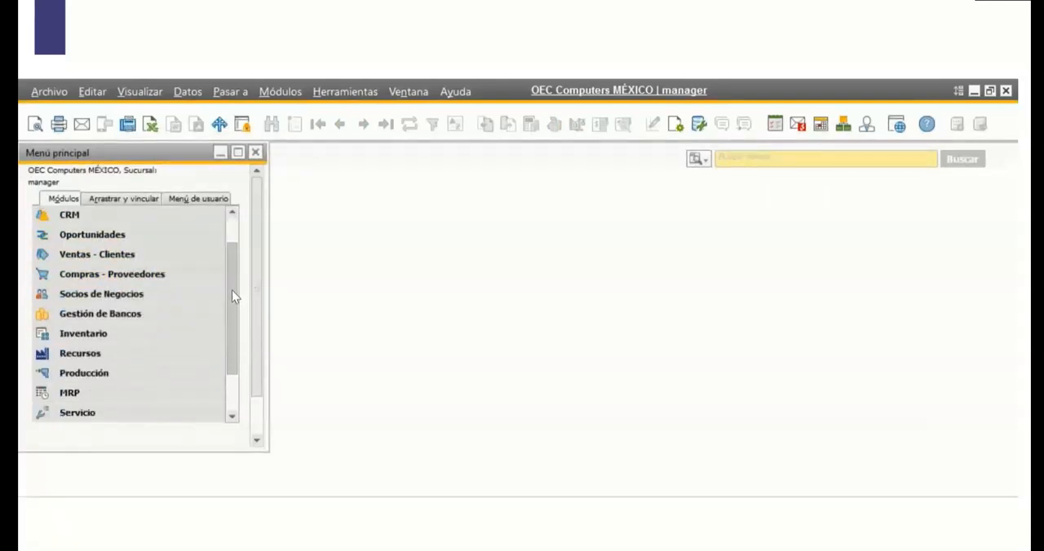
pyautogui.click(150, 339)
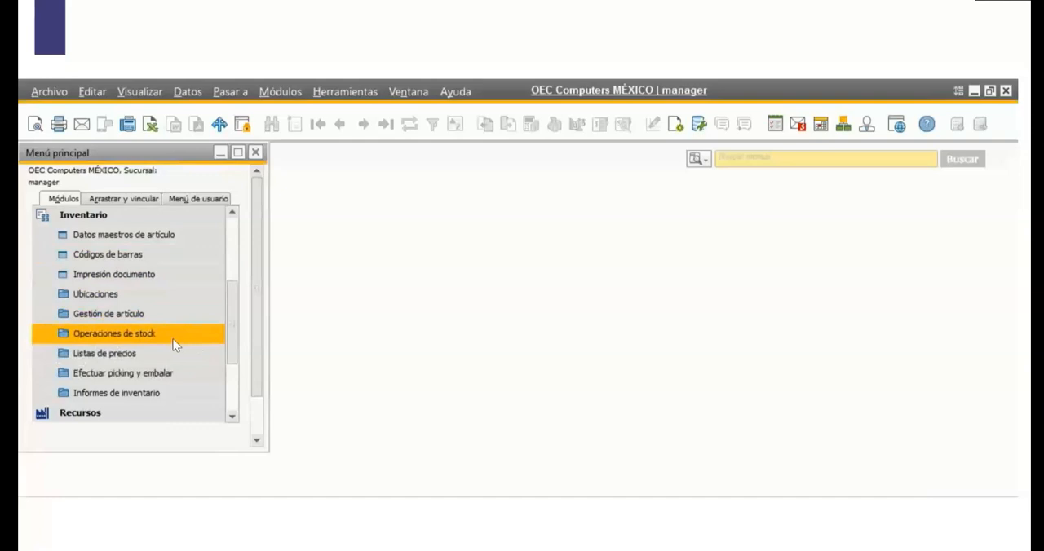
pyautogui.click(172, 343)
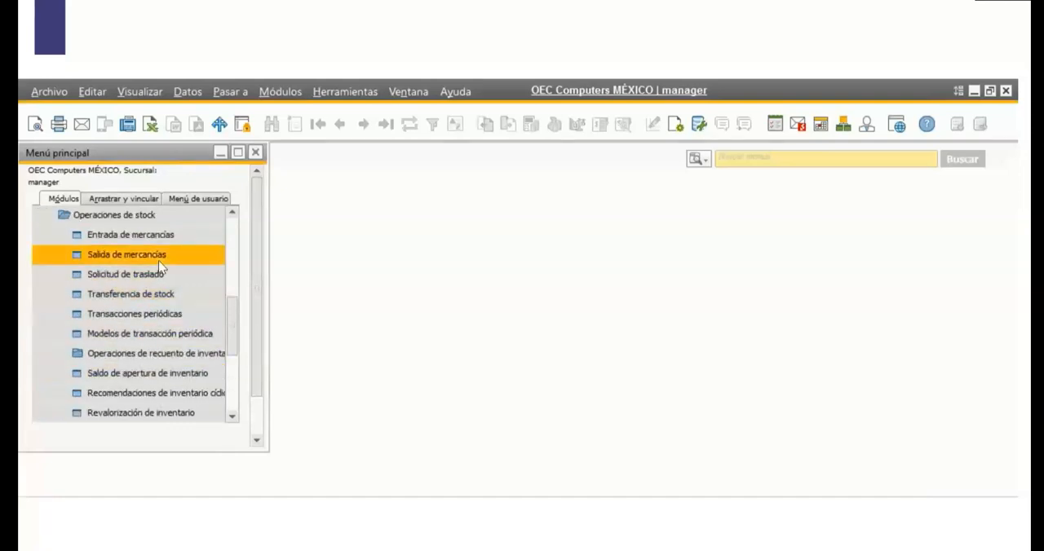
pyautogui.click(109, 261)
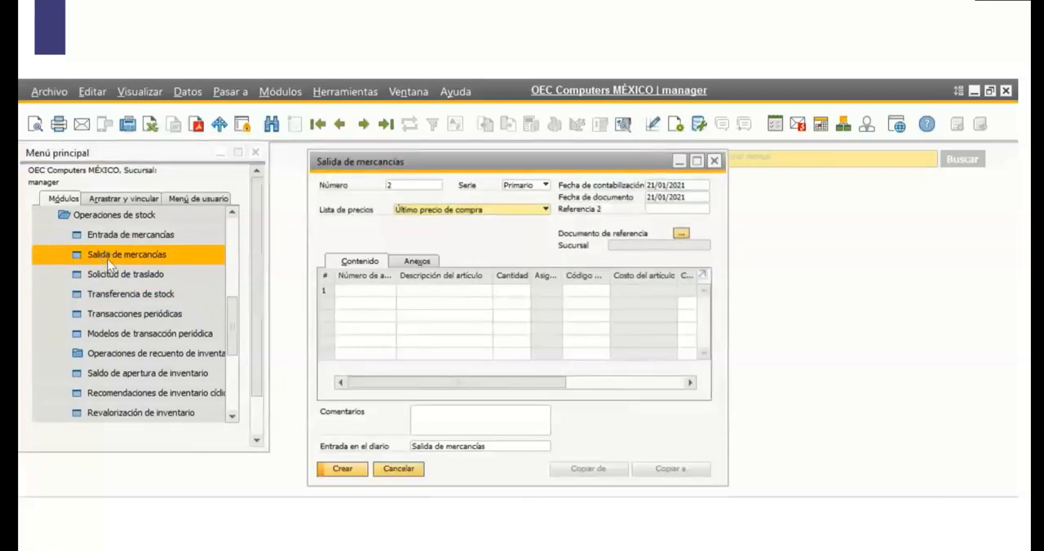
# Add item A00002 to the first line of the Salida de mercancías with a Cantidad of 10.
pyautogui.click(387, 299)
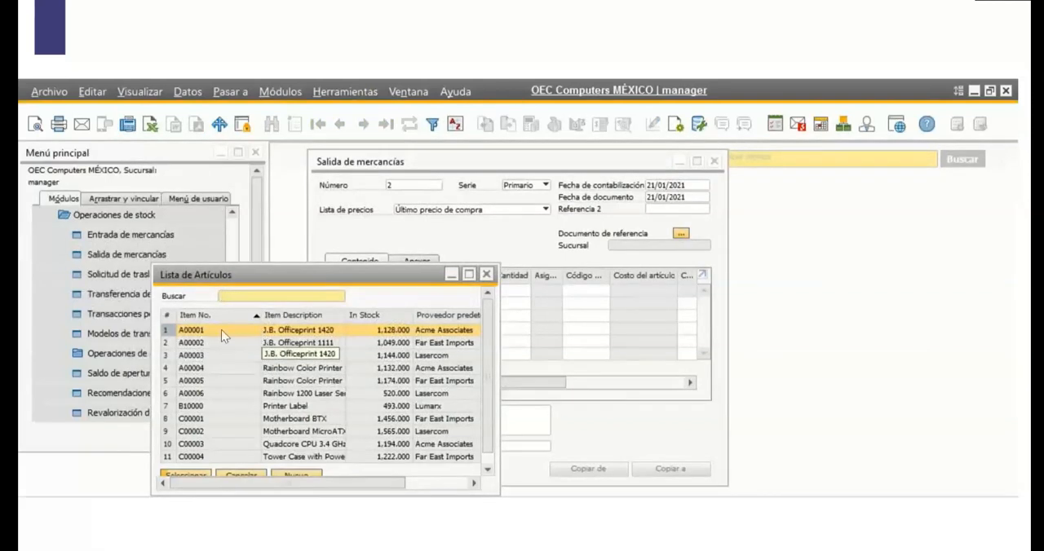
pyautogui.click(212, 344)
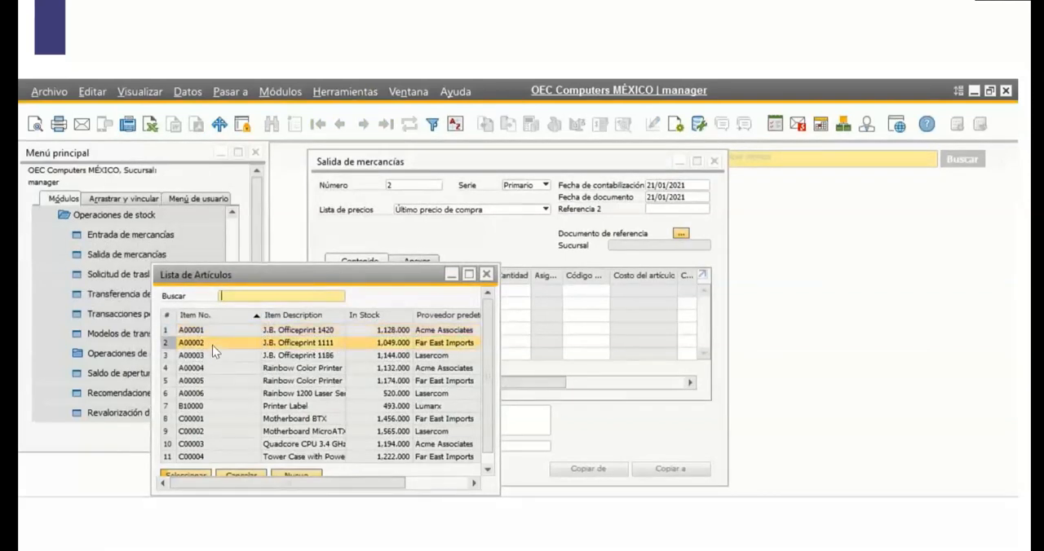
pyautogui.scroll(-1, 482, 414)
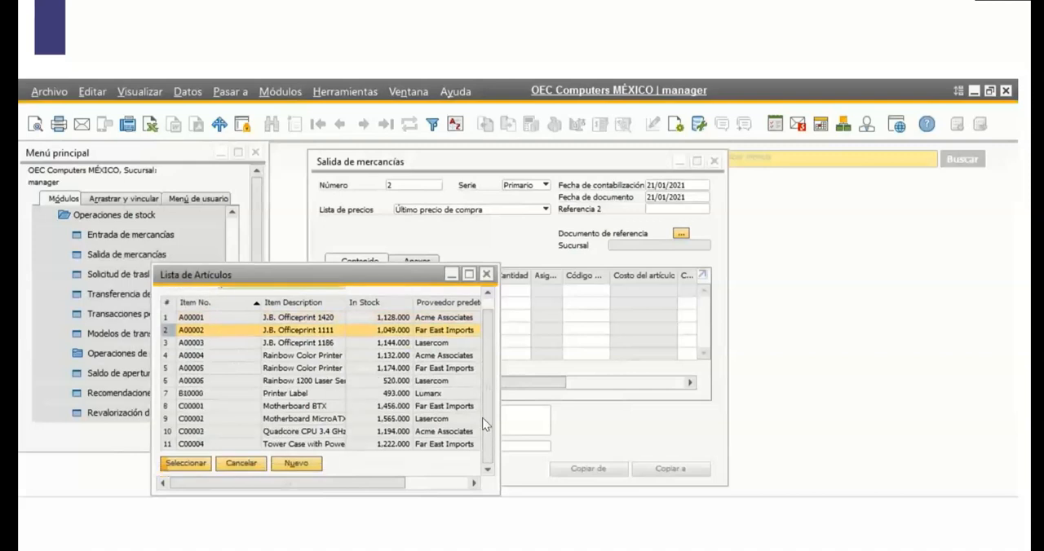
pyautogui.click(198, 464)
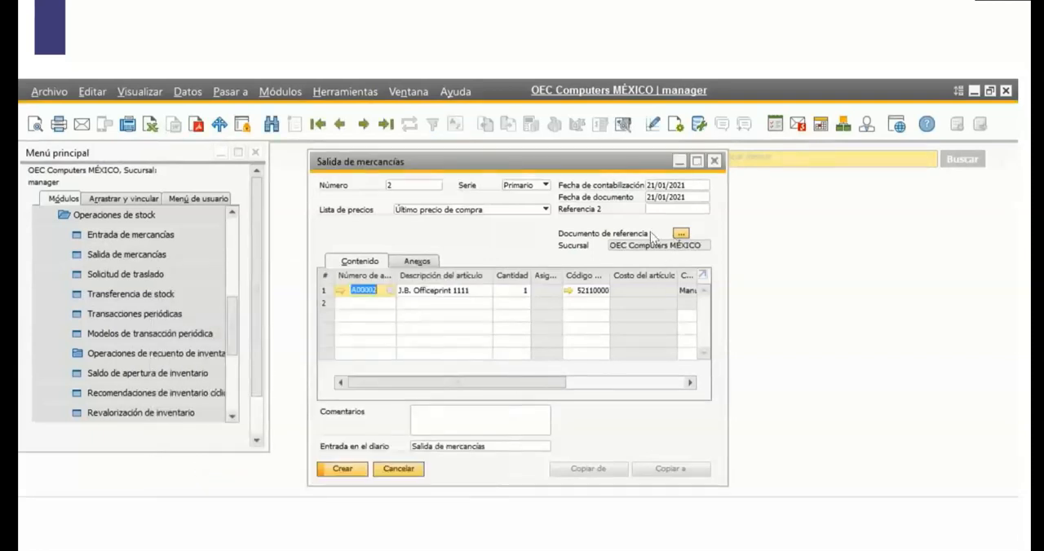
pyautogui.moveTo(540, 384)
pyautogui.mouseDown()
pyautogui.moveTo(701, 389)
pyautogui.moveTo(527, 381)
pyautogui.mouseUp()
pyautogui.click(523, 291)
pyautogui.write('10')
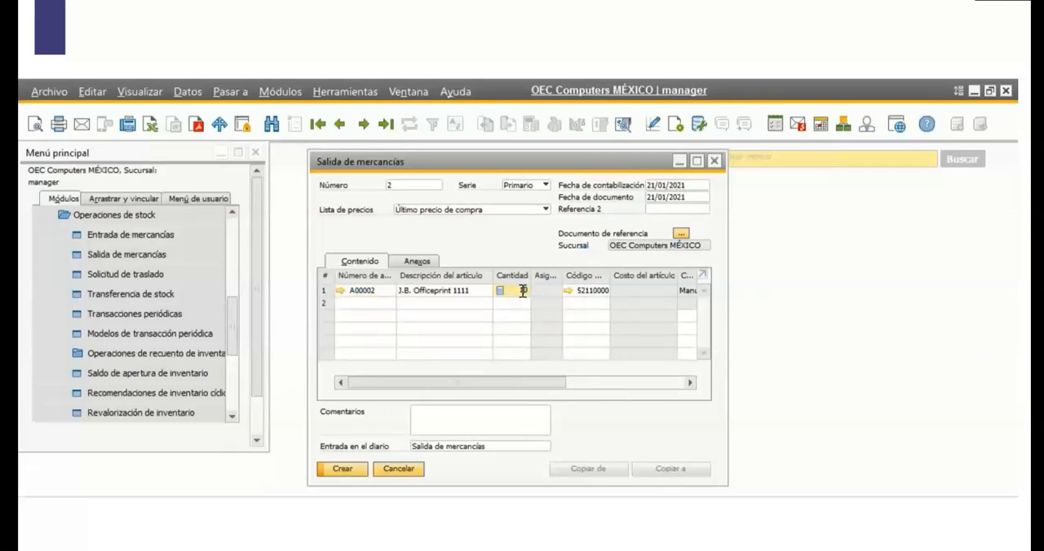
# Enter the comment "transferencia a sucursal cdmx" and create the Salida de mercancías, agreeing to continue.
pyautogui.click(452, 418)
pyautogui.write('trans')
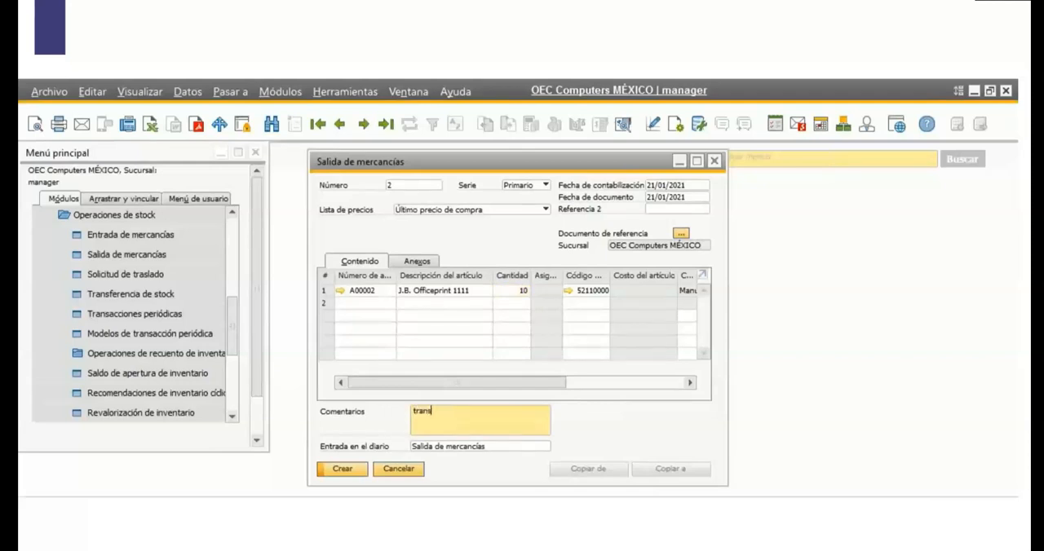
pyautogui.write('ferencia a sucursal cdmx')
pyautogui.click(347, 471)
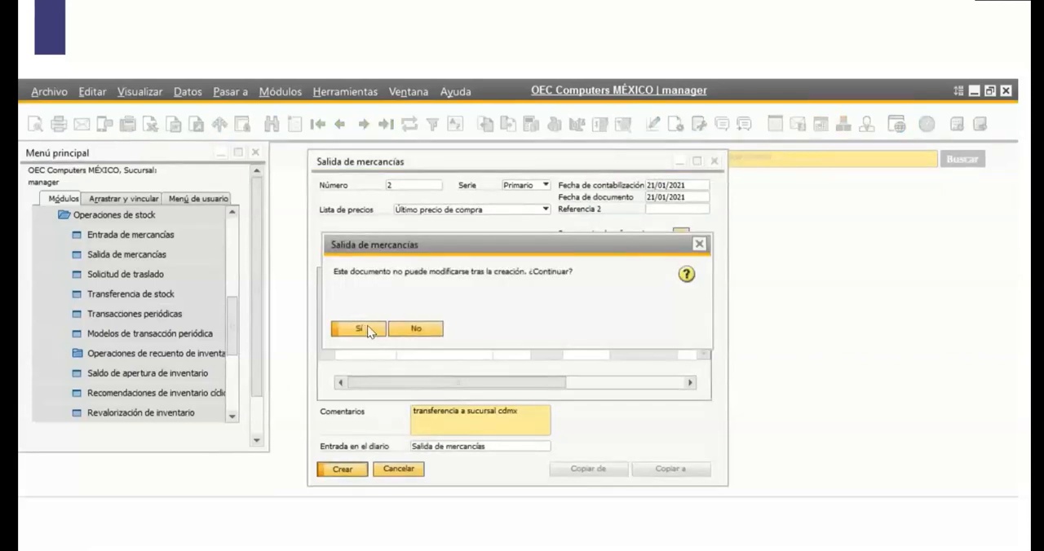
pyautogui.click(363, 329)
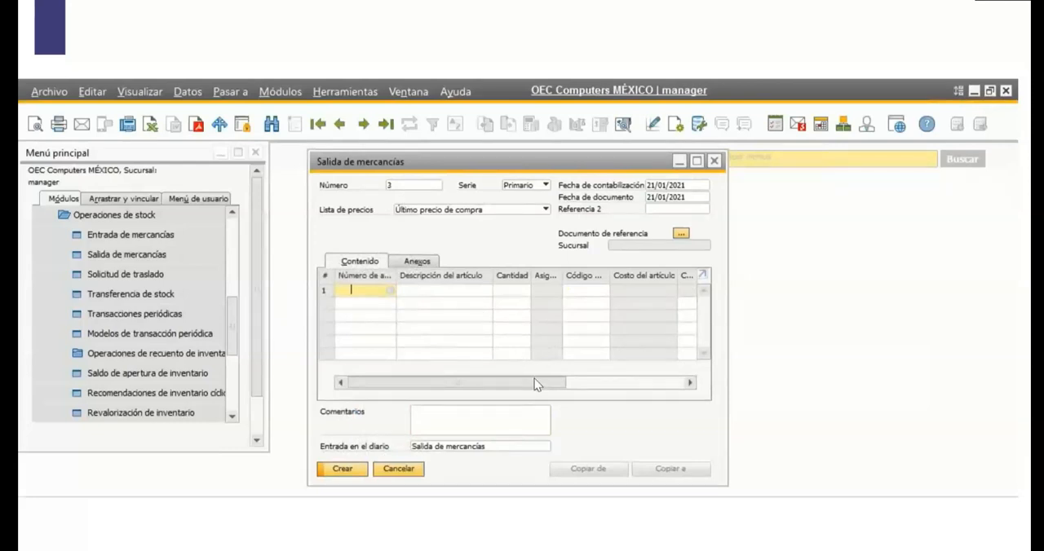
# Bring up the newly created Salida de mercancías and copy it to an Entrada de mercancías.
pyautogui.moveTo(534, 384); pyautogui.dragTo(494, 383)
pyautogui.click(341, 125)
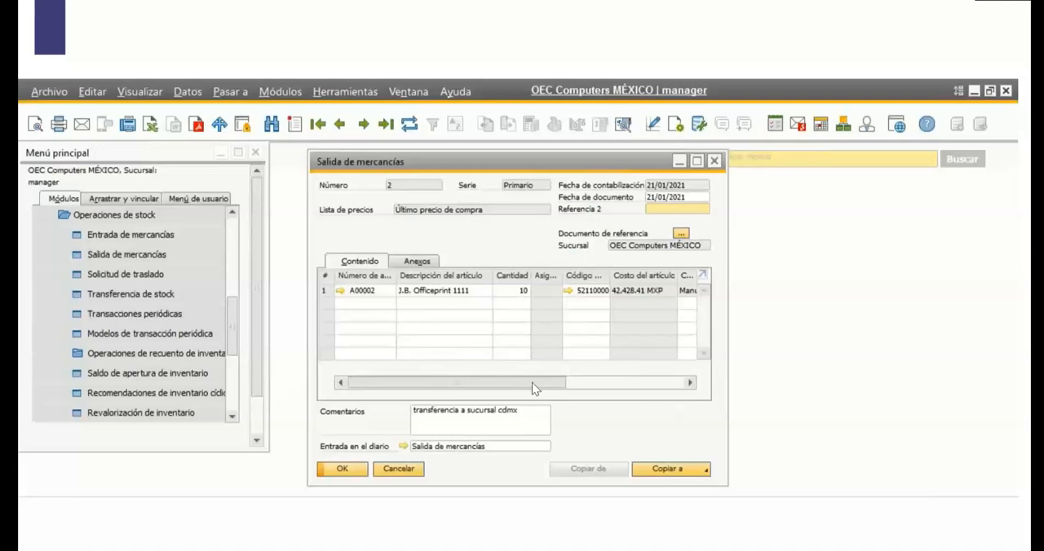
pyautogui.click(681, 471)
pyautogui.click(684, 487)
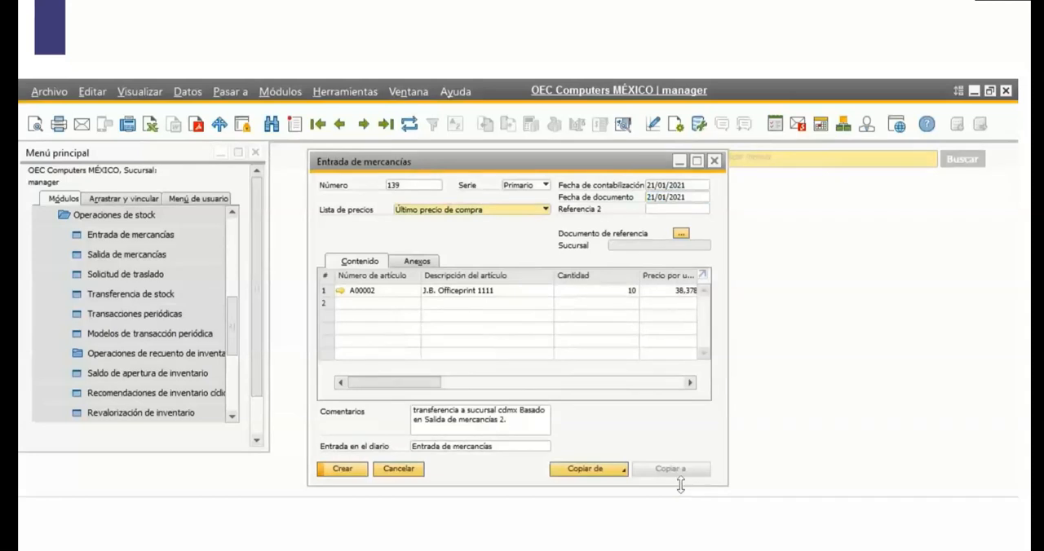
# Set the Almacén of the A00002 line in the Entrada de mercancías to 06, almacen cdmx.
pyautogui.moveTo(421, 380); pyautogui.dragTo(506, 389)
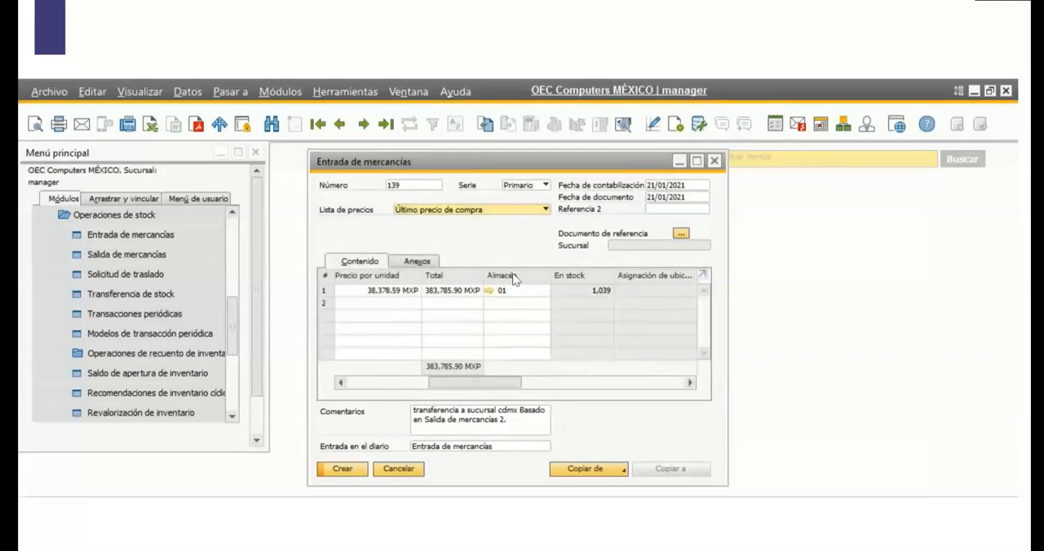
pyautogui.click(542, 291)
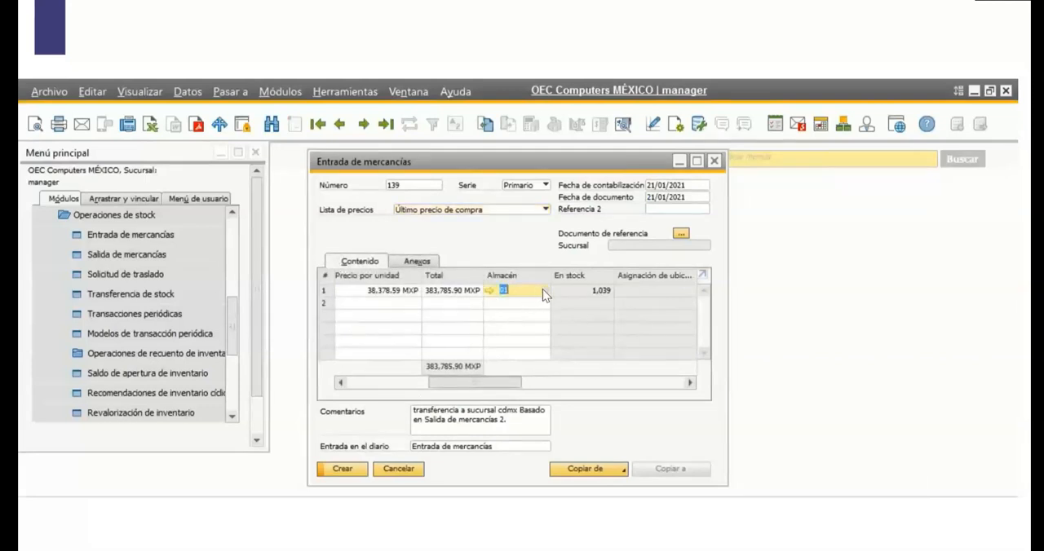
pyautogui.click(543, 291)
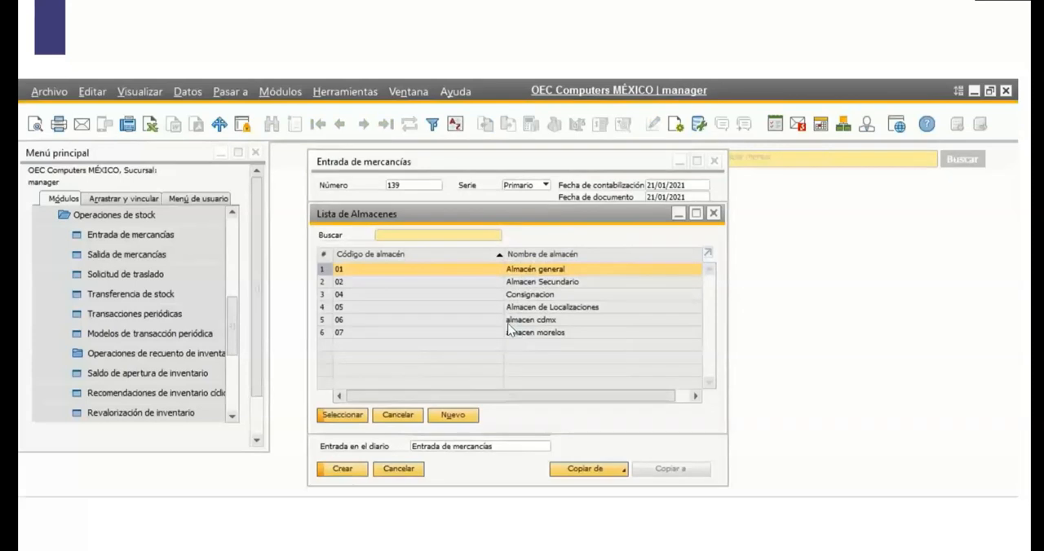
pyautogui.click(468, 324)
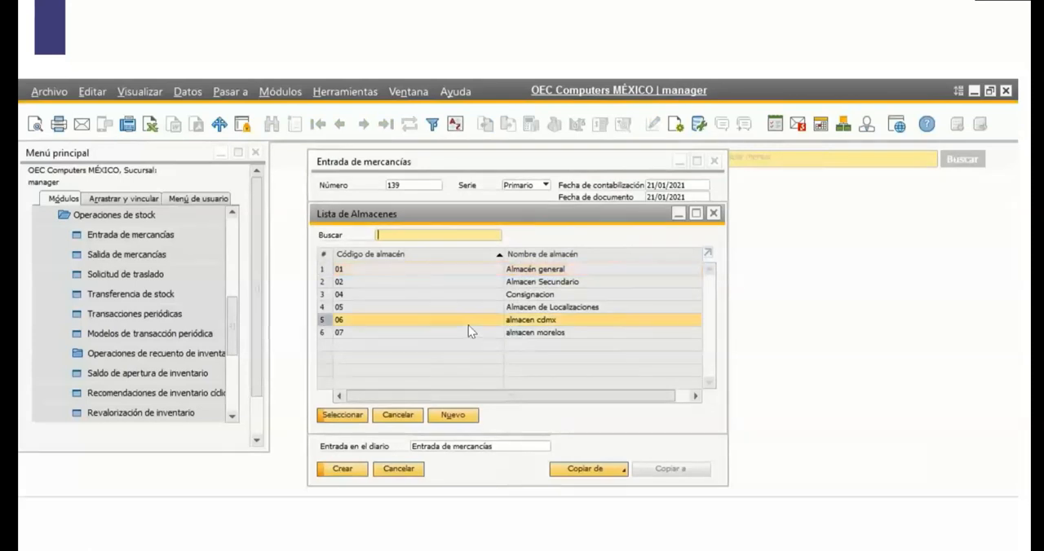
pyautogui.click(343, 415)
pyautogui.moveTo(494, 380); pyautogui.dragTo(411, 403)
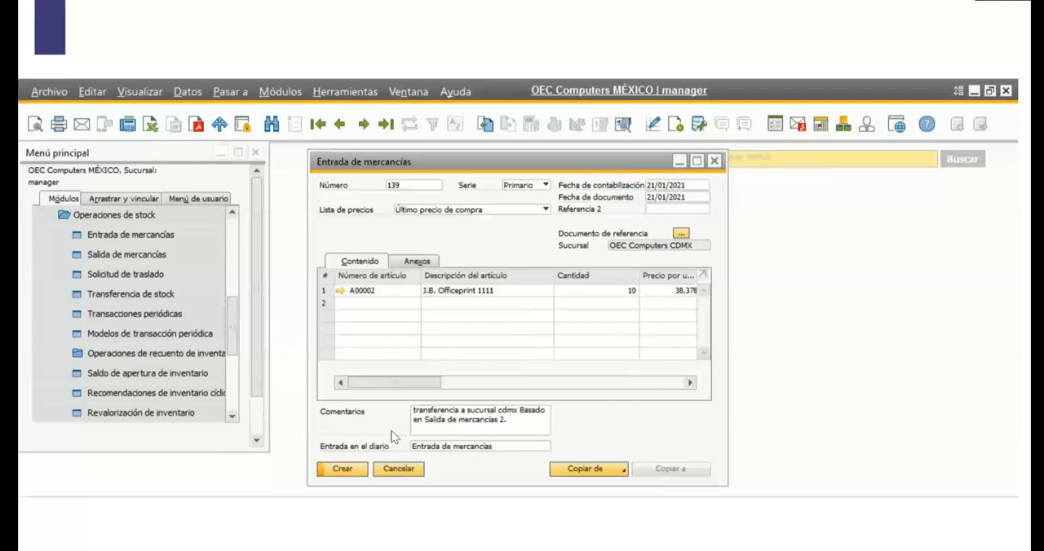
# Create the Entrada de mercancías, agreeing to continue, and bring its saved record back up.
pyautogui.click(339, 471)
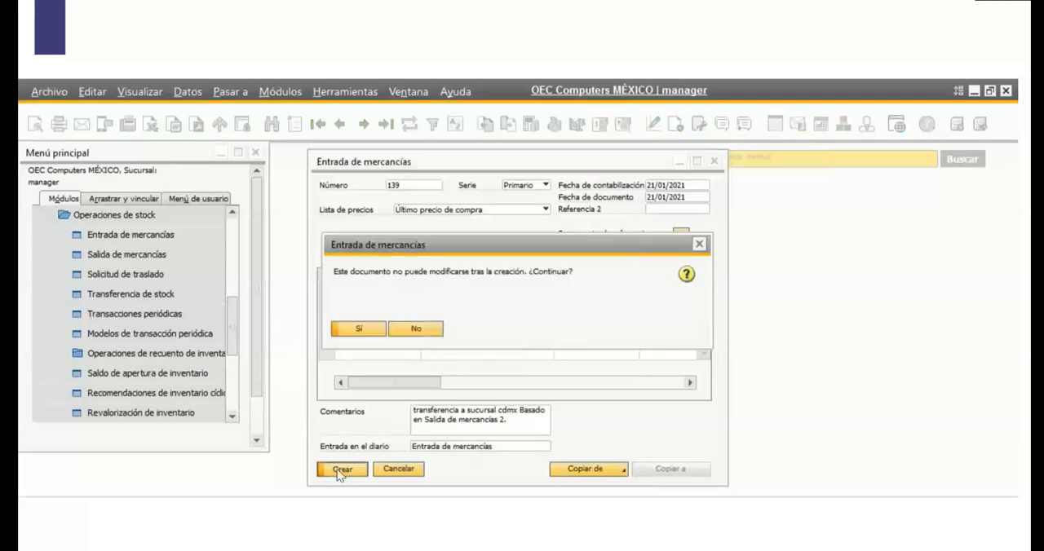
pyautogui.click(363, 331)
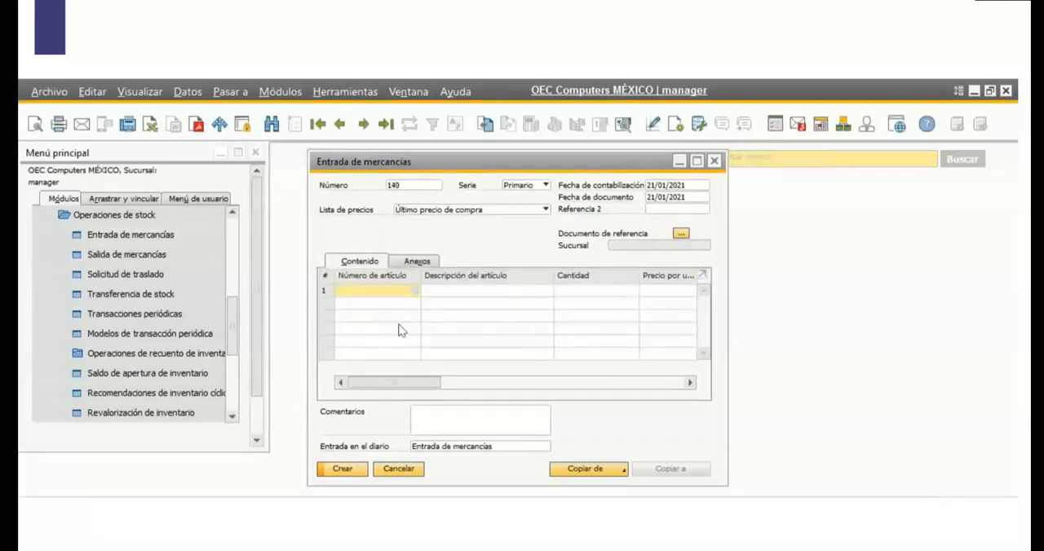
pyautogui.click(340, 124)
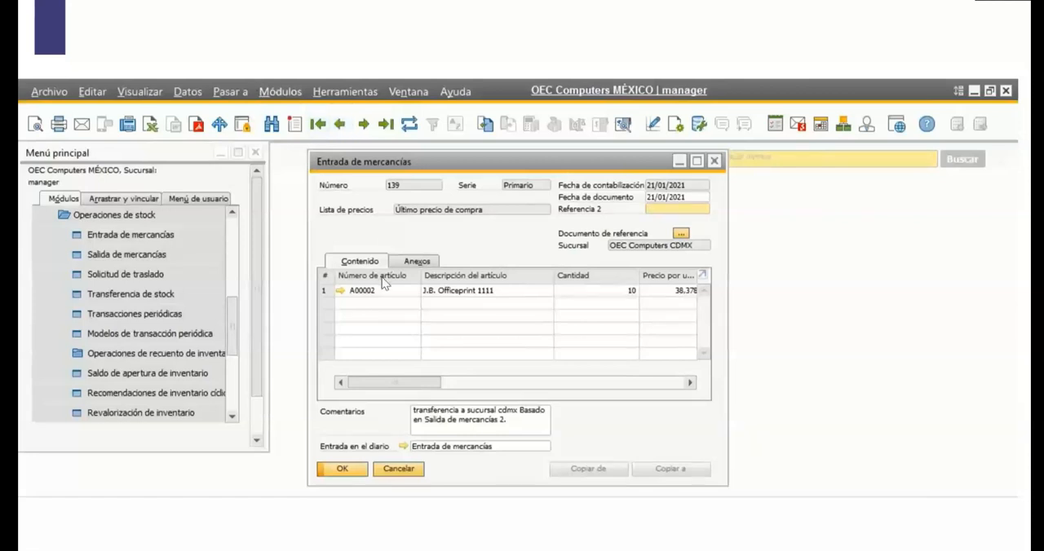
# Examine the stock per warehouse in item A00002's inventory data, and close the item record and the Entrada de mercancías.
pyautogui.click(341, 291)
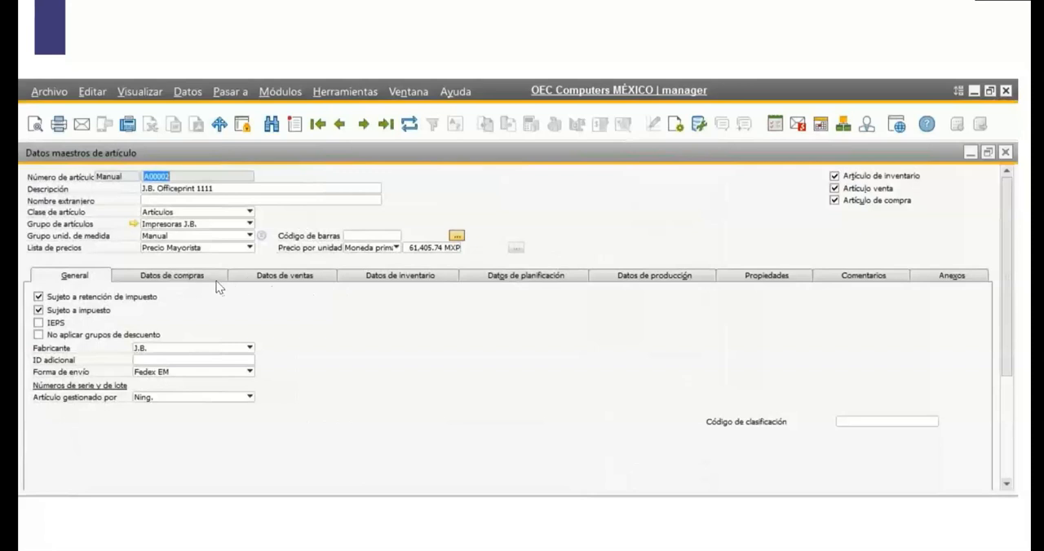
pyautogui.click(430, 280)
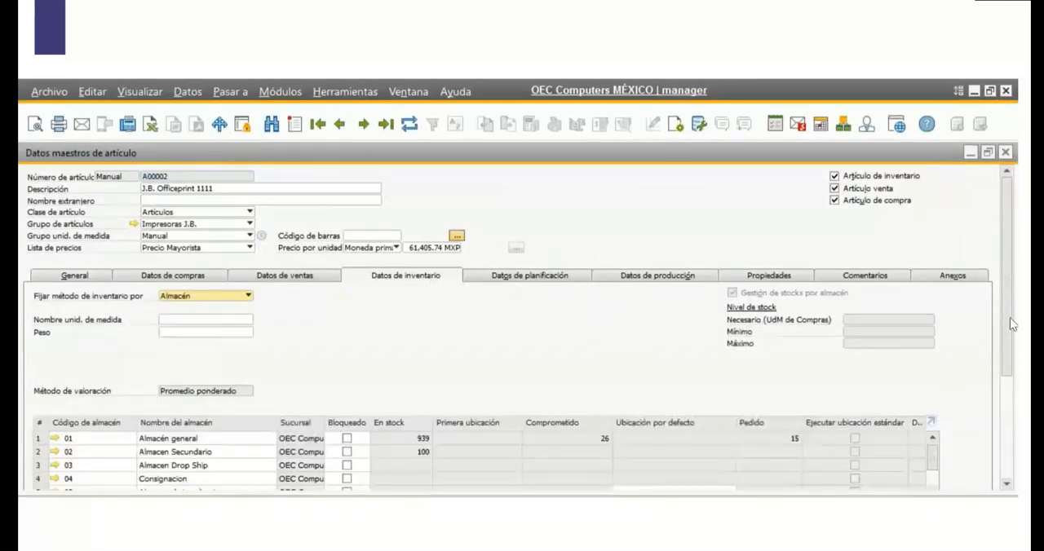
pyautogui.scroll(-3, 1009, 324)
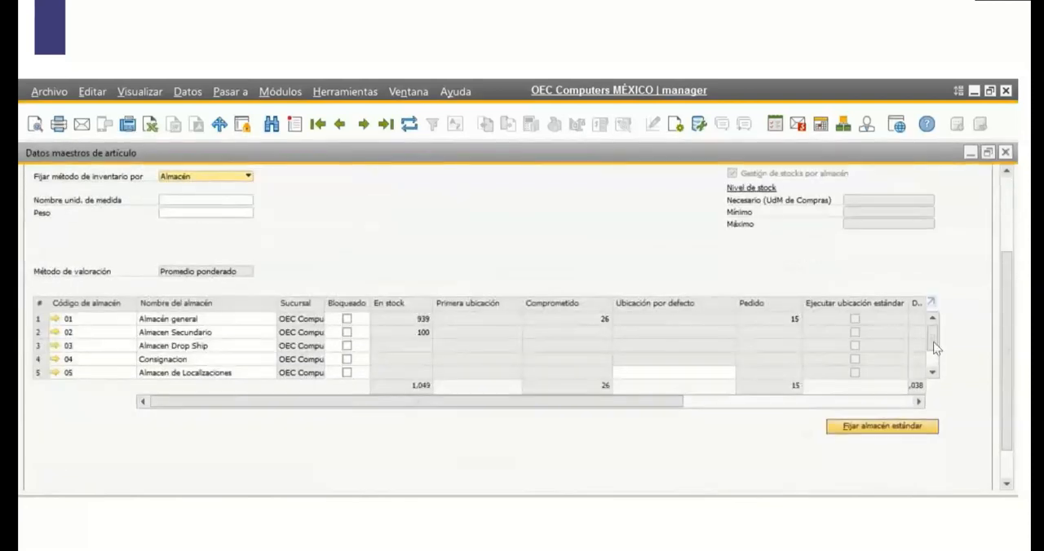
pyautogui.scroll(-1, 935, 348)
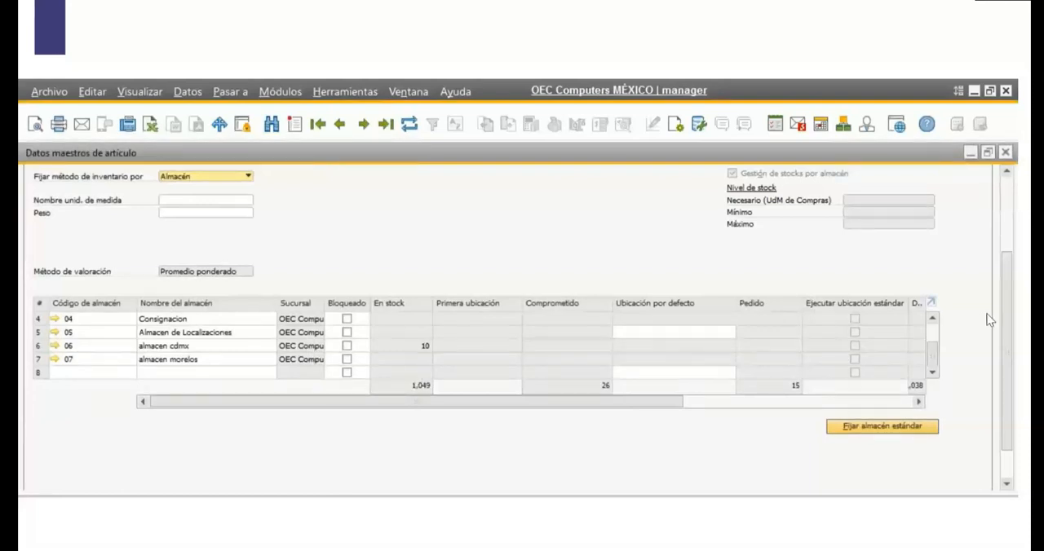
pyautogui.click(1004, 153)
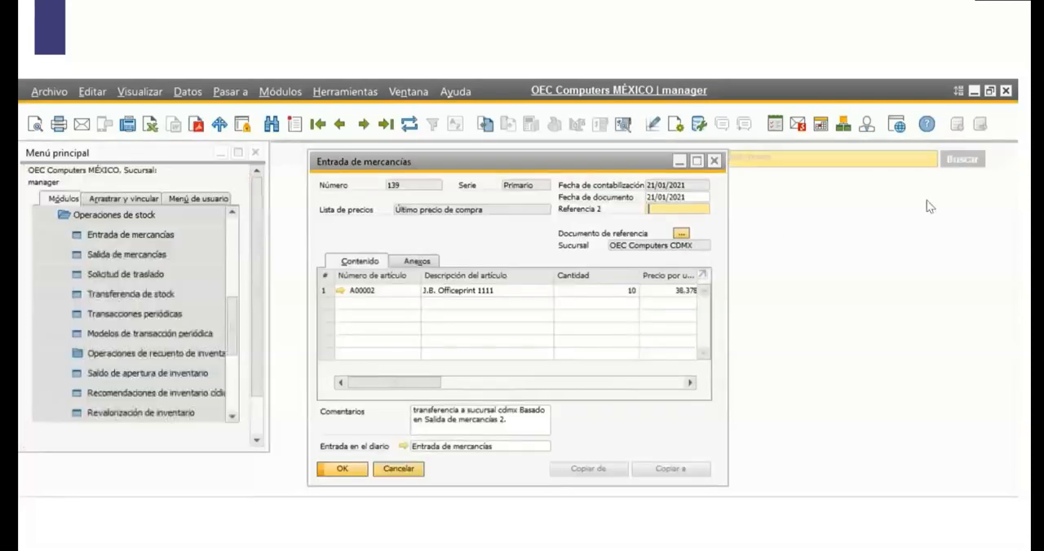
pyautogui.click(717, 163)
pyautogui.click(715, 161)
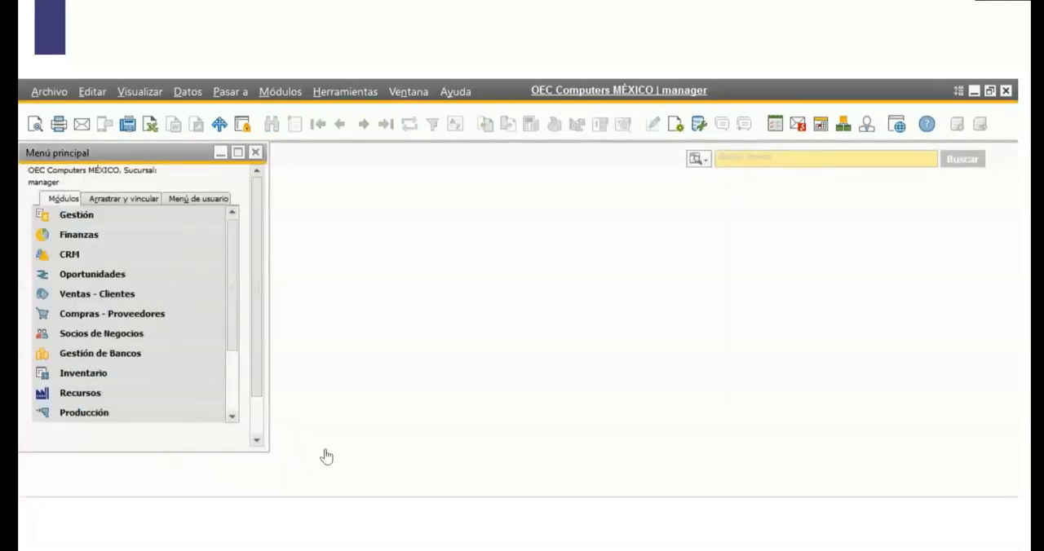
# Open the selection criteria of the Cierre del período utility.
pyautogui.click(111, 222)
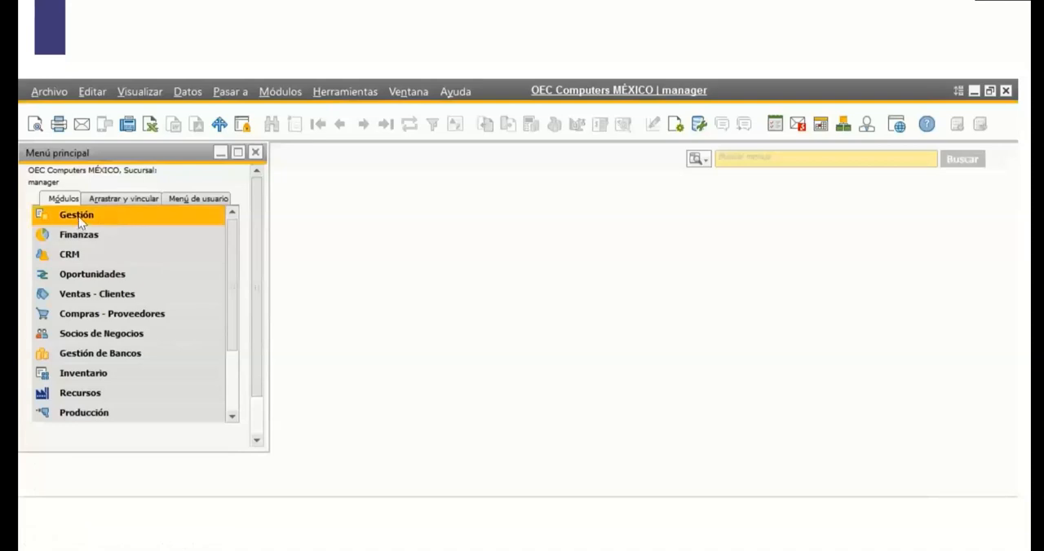
pyautogui.click(99, 219)
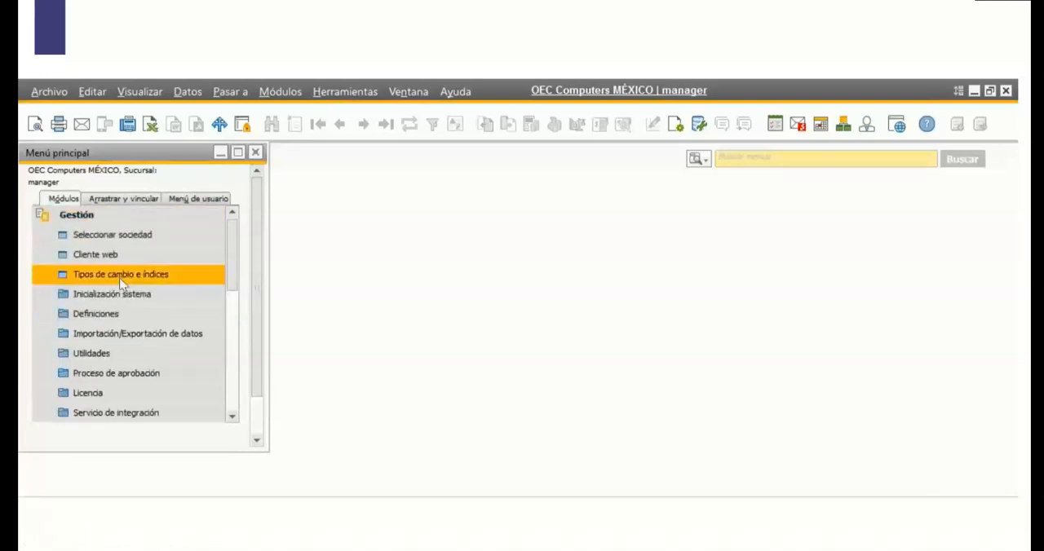
pyautogui.click(136, 357)
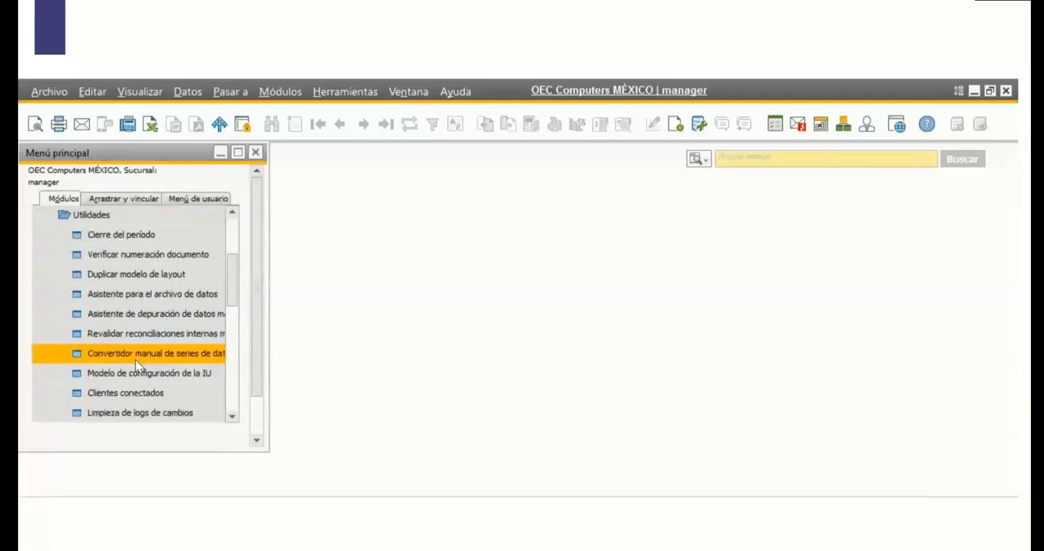
pyautogui.click(163, 236)
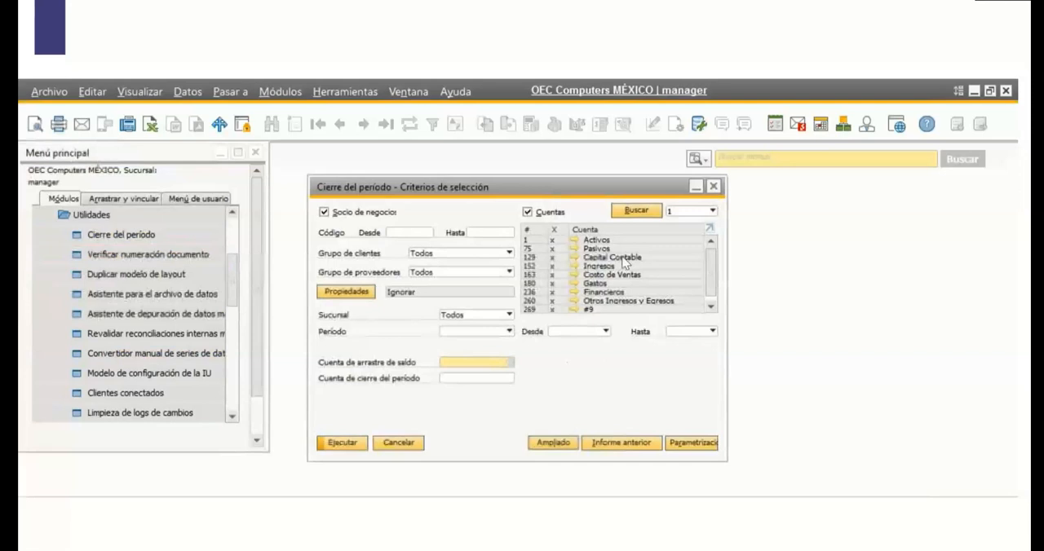
# Set the Sucursal criterion of the Cierre del período to OEC Computers CDMX, and close the selection criteria without executing the closing.
pyautogui.click(508, 316)
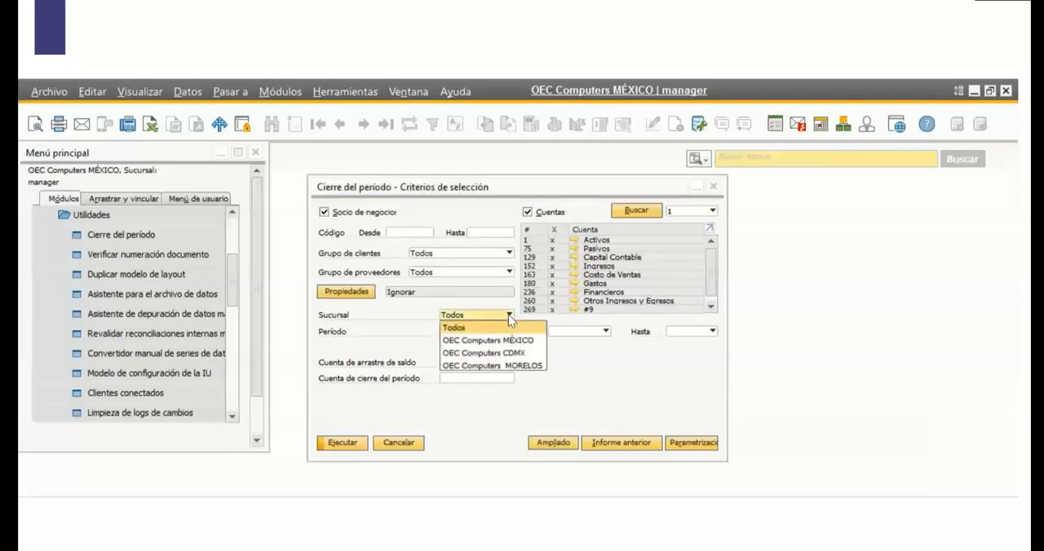
pyautogui.click(524, 355)
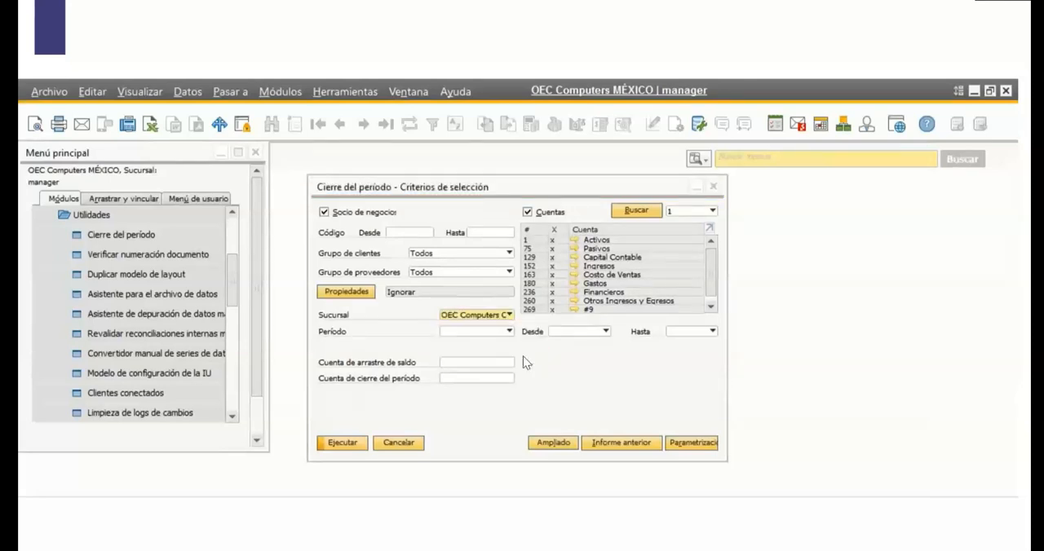
pyautogui.click(510, 316)
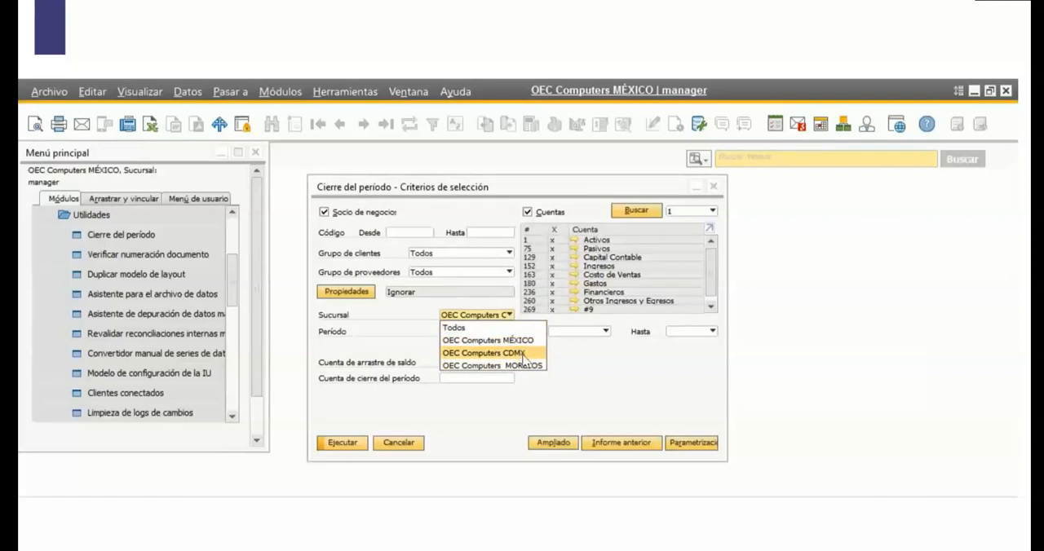
pyautogui.click(527, 356)
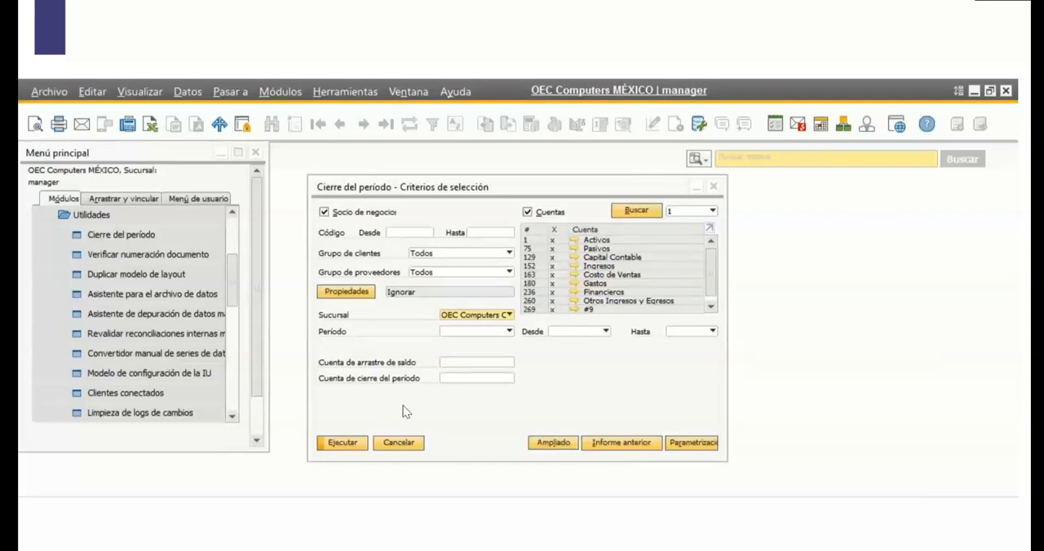
pyautogui.click(712, 187)
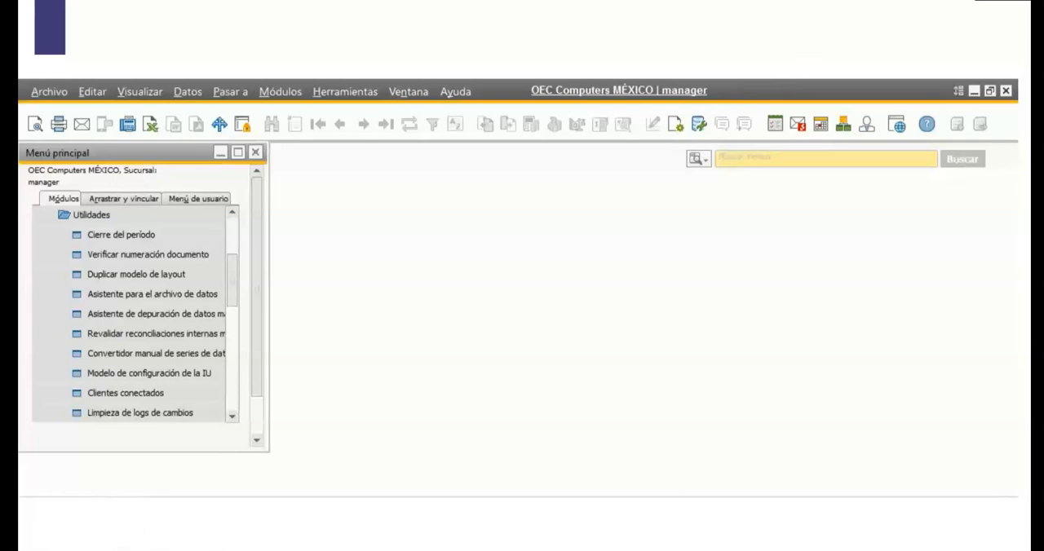
pyautogui.press('Right')
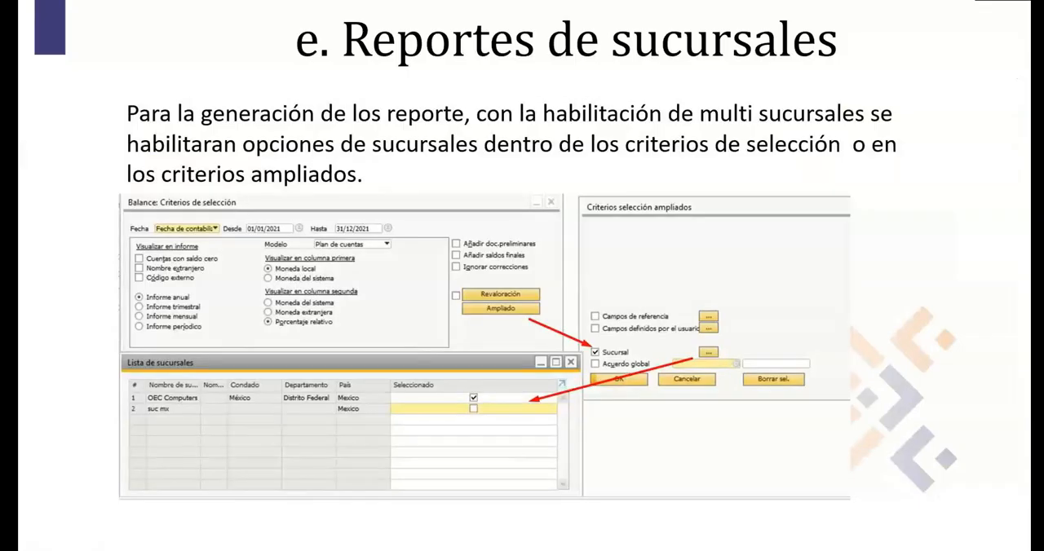